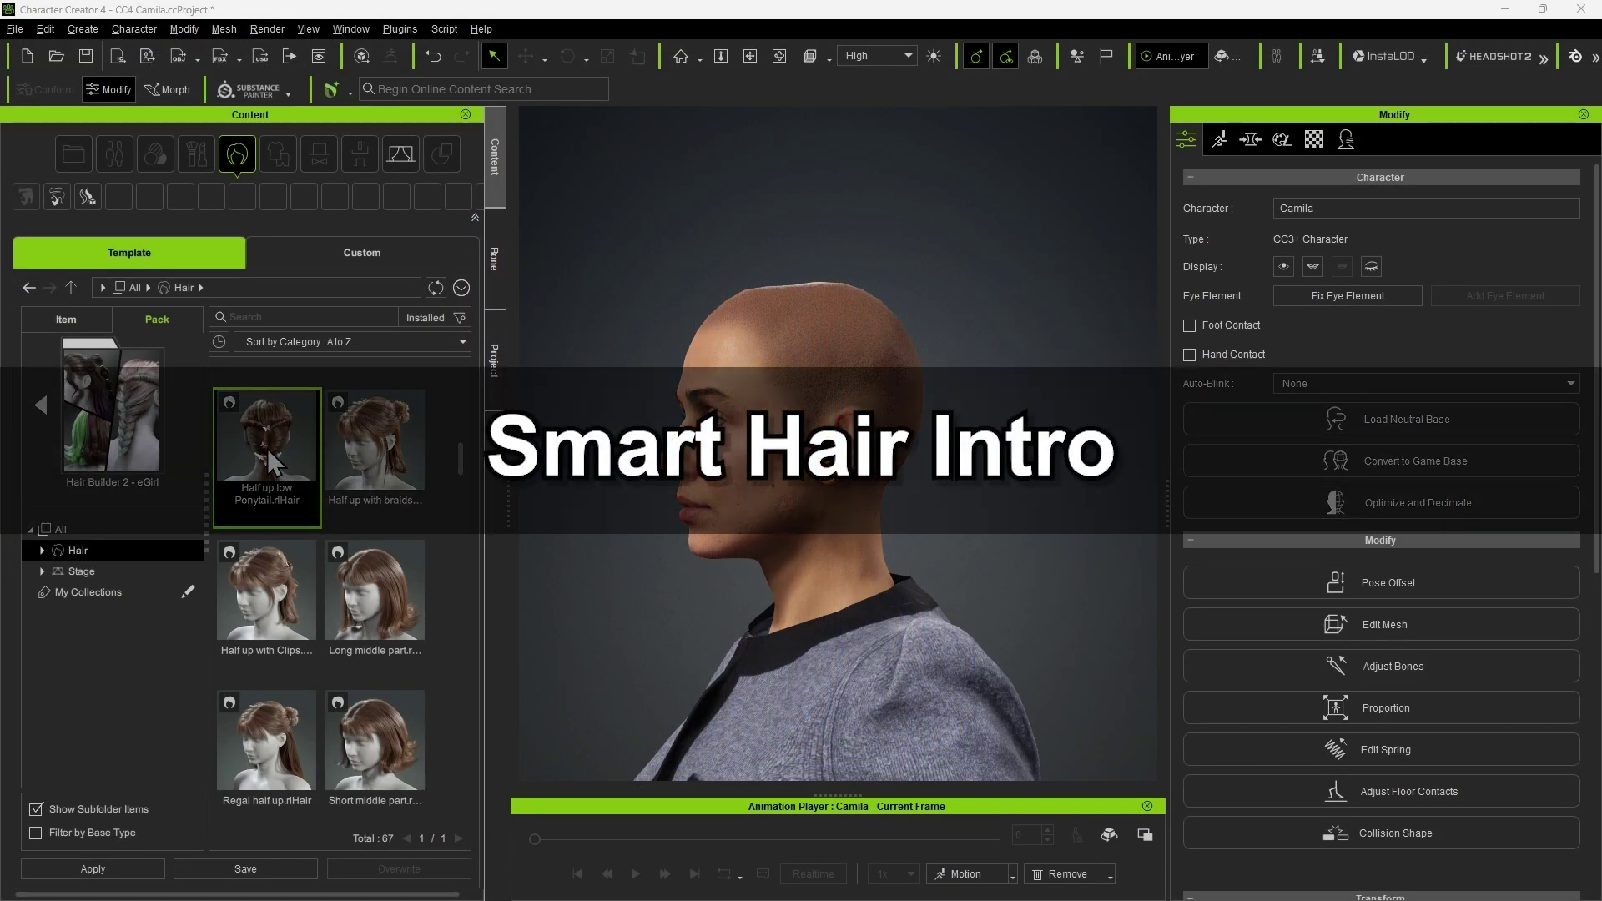
Step: Load the Half up low Ponytail hairstyle onto the character and swap its tail for the French Braid hair element
double_click(267, 448)
right_click_drag(822, 409, 1034, 407)
left_click_drag(267, 509, 812, 457)
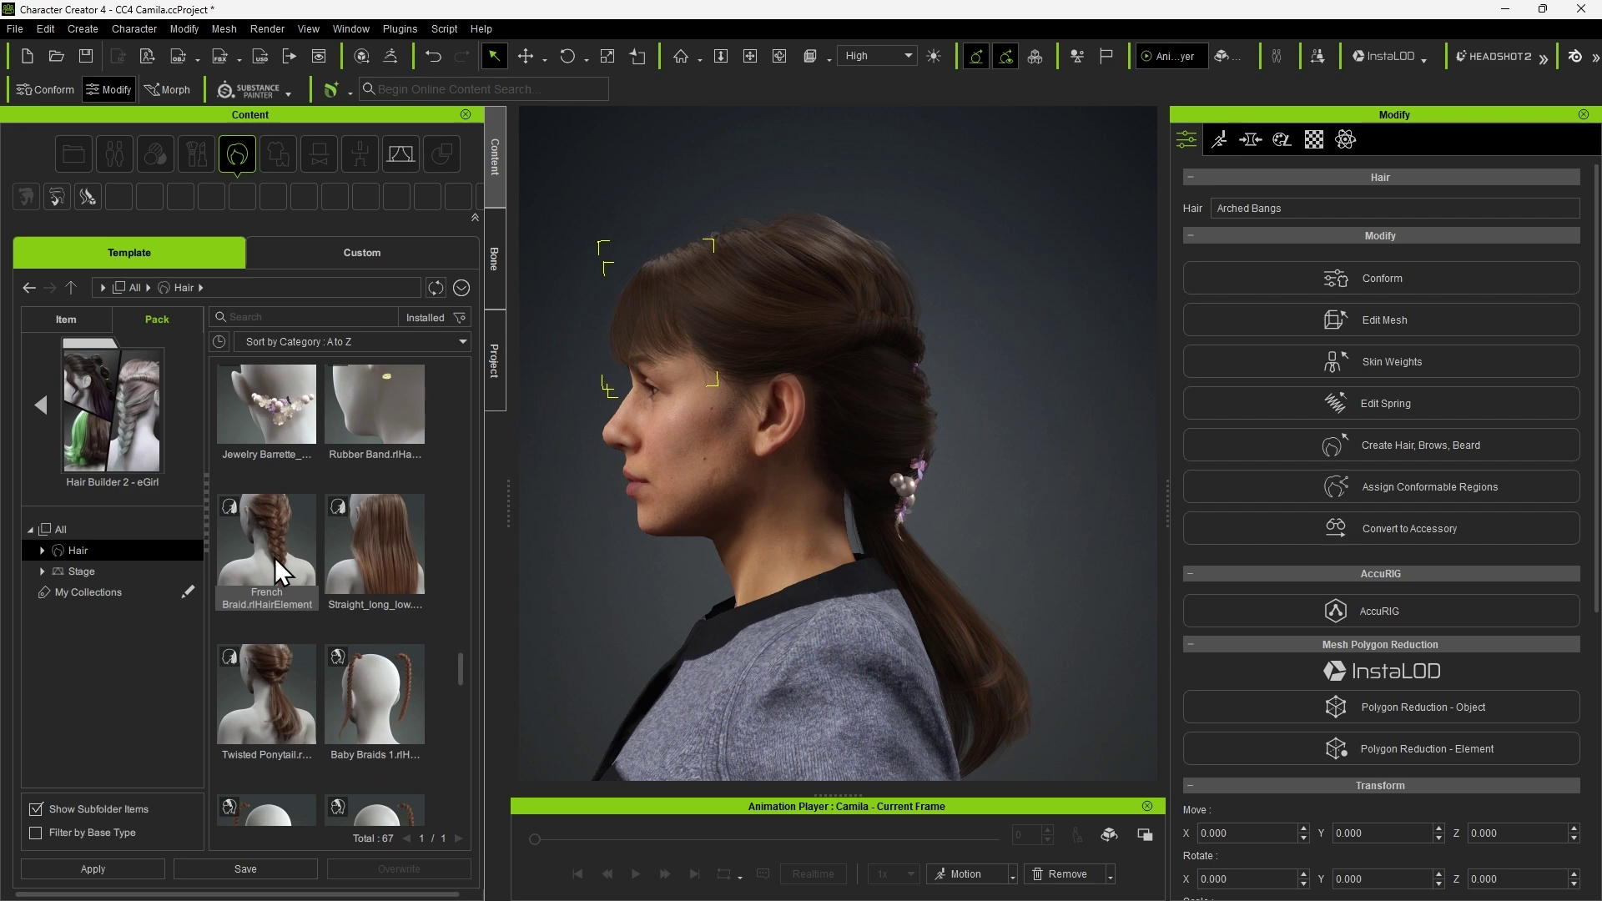
left_click_drag(274, 558, 791, 474)
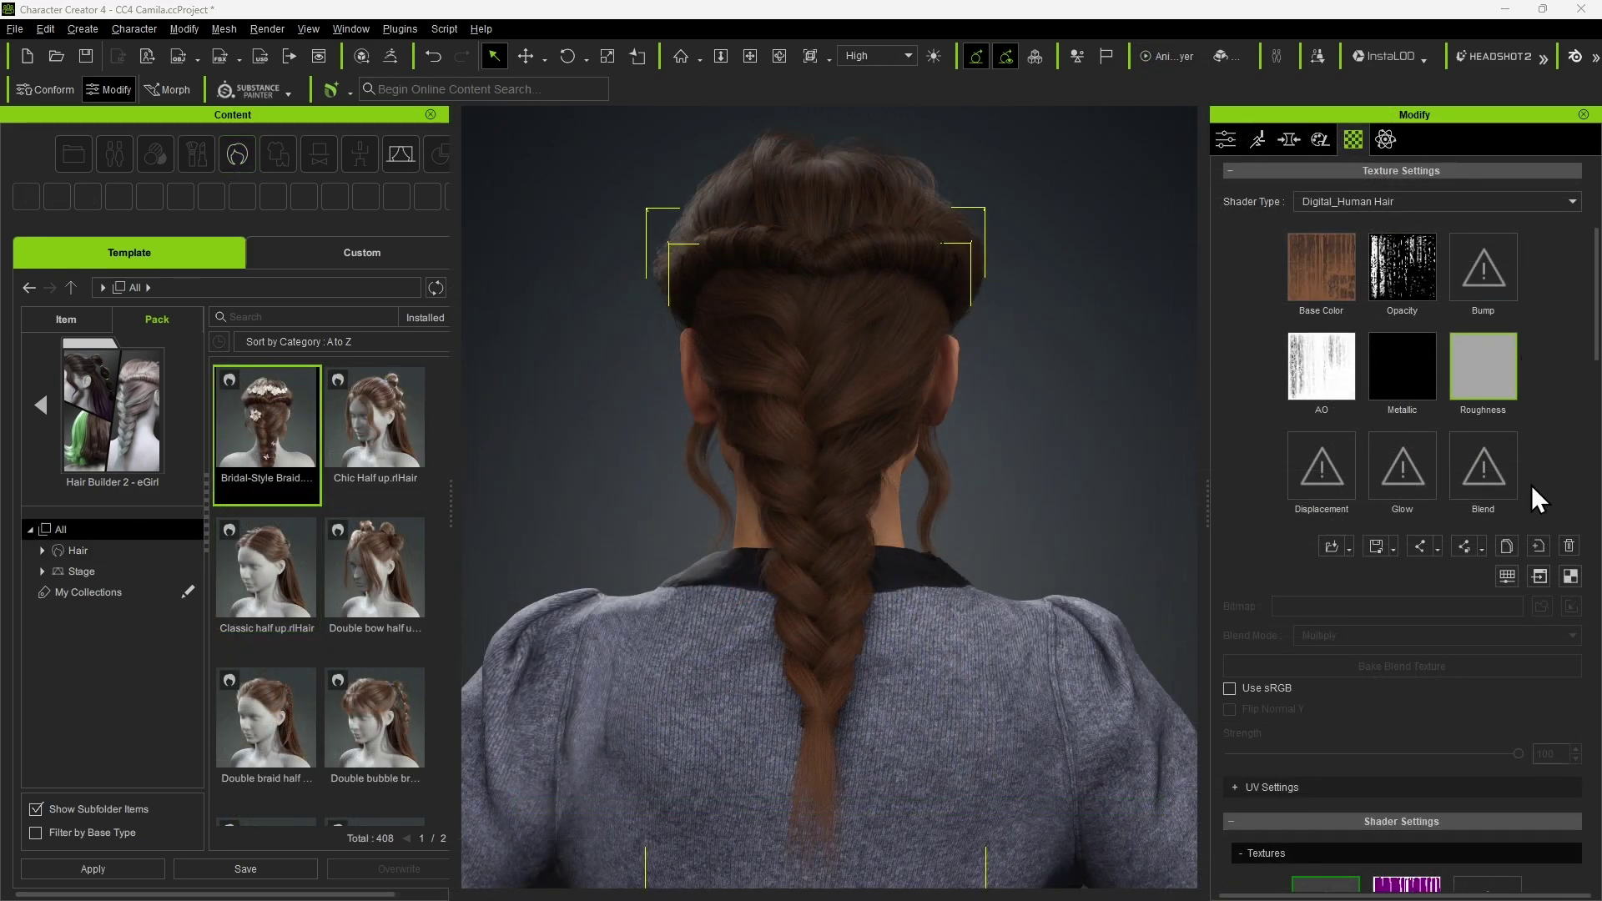
Step: Lower the braid's Hair Roughness Map Strength to about 0.27
scroll(1532, 488, "down", 5)
scroll(1531, 484, "down", 1)
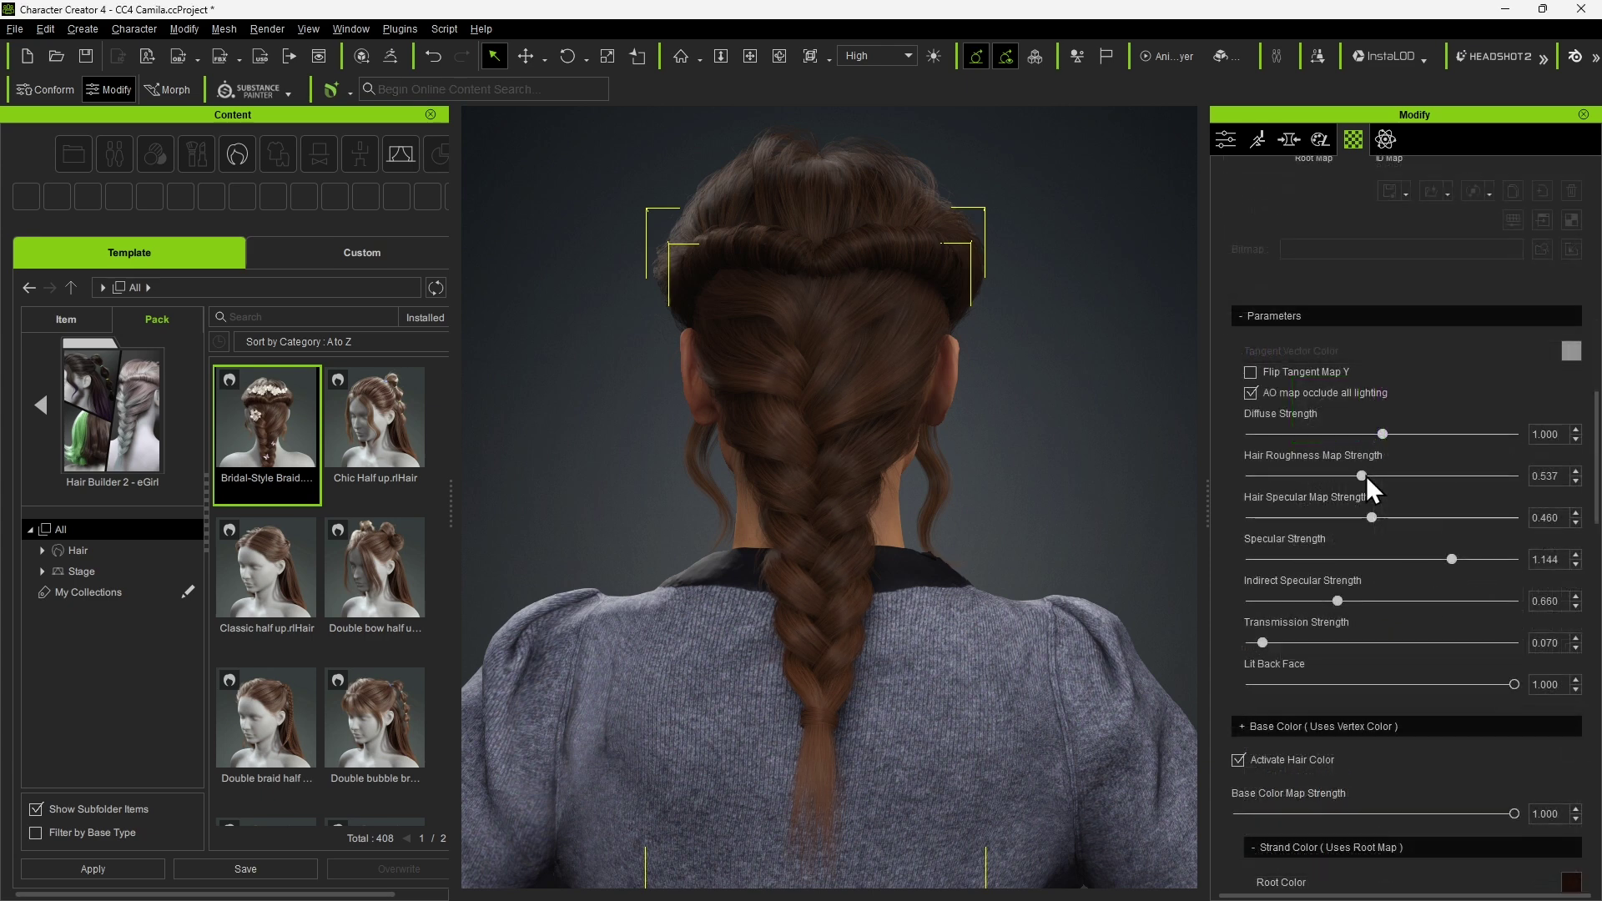
left_click_drag(1365, 475, 1308, 483)
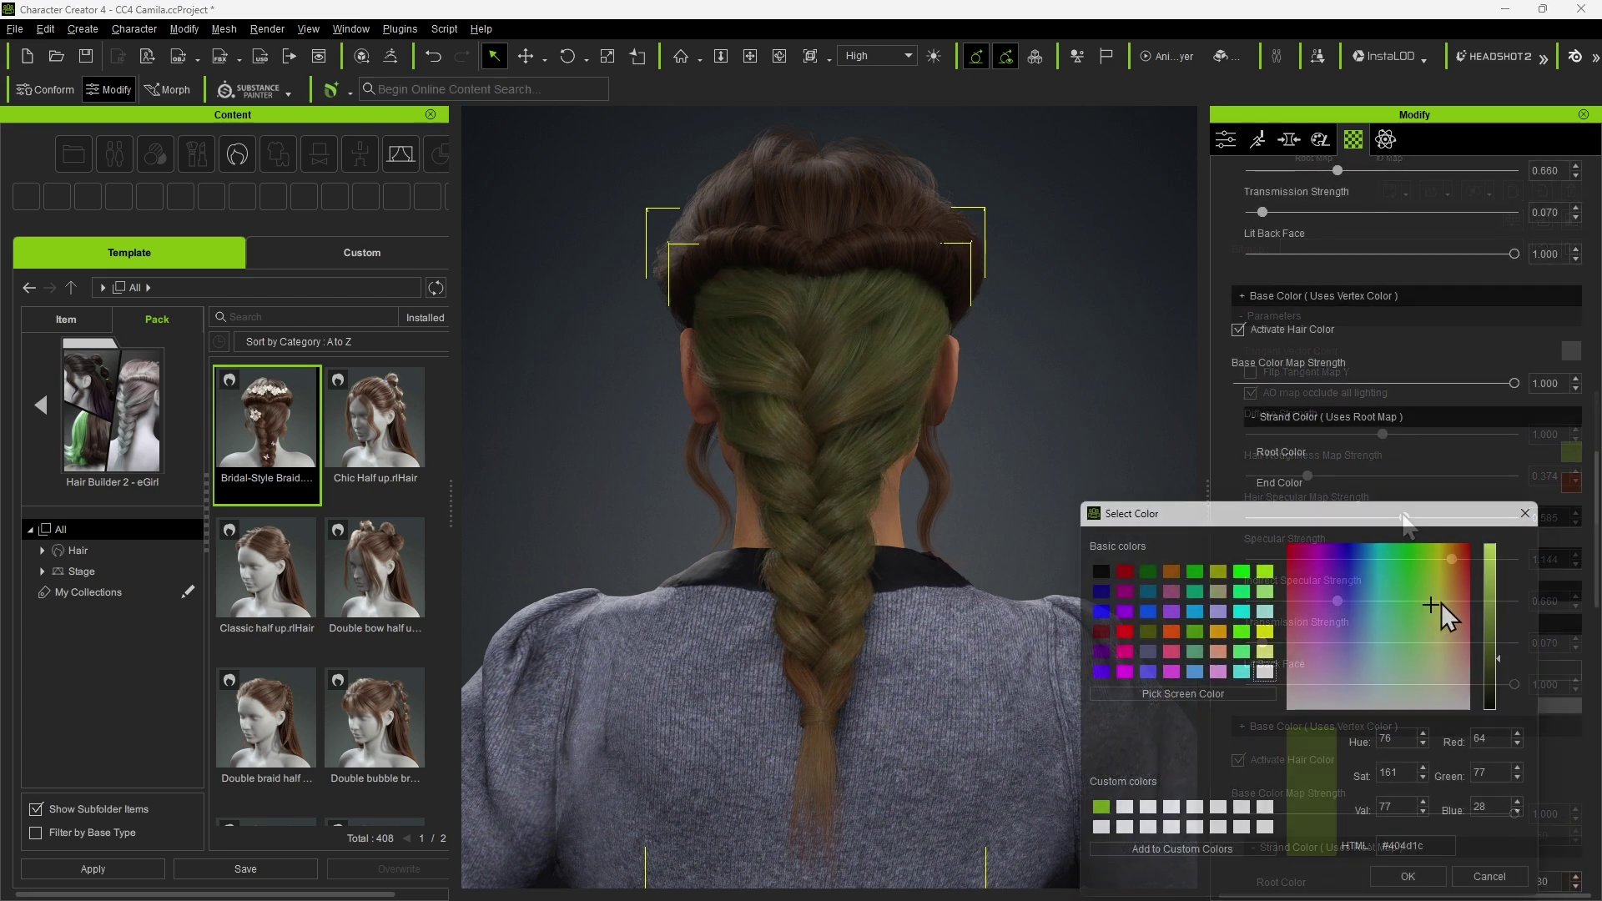
Step: Change the braid's root color to a dark olive tone and adjust Shift by Black ID in its specular direction settings
left_click_drag(1438, 608, 1444, 648)
left_click_drag(1444, 648, 1444, 617)
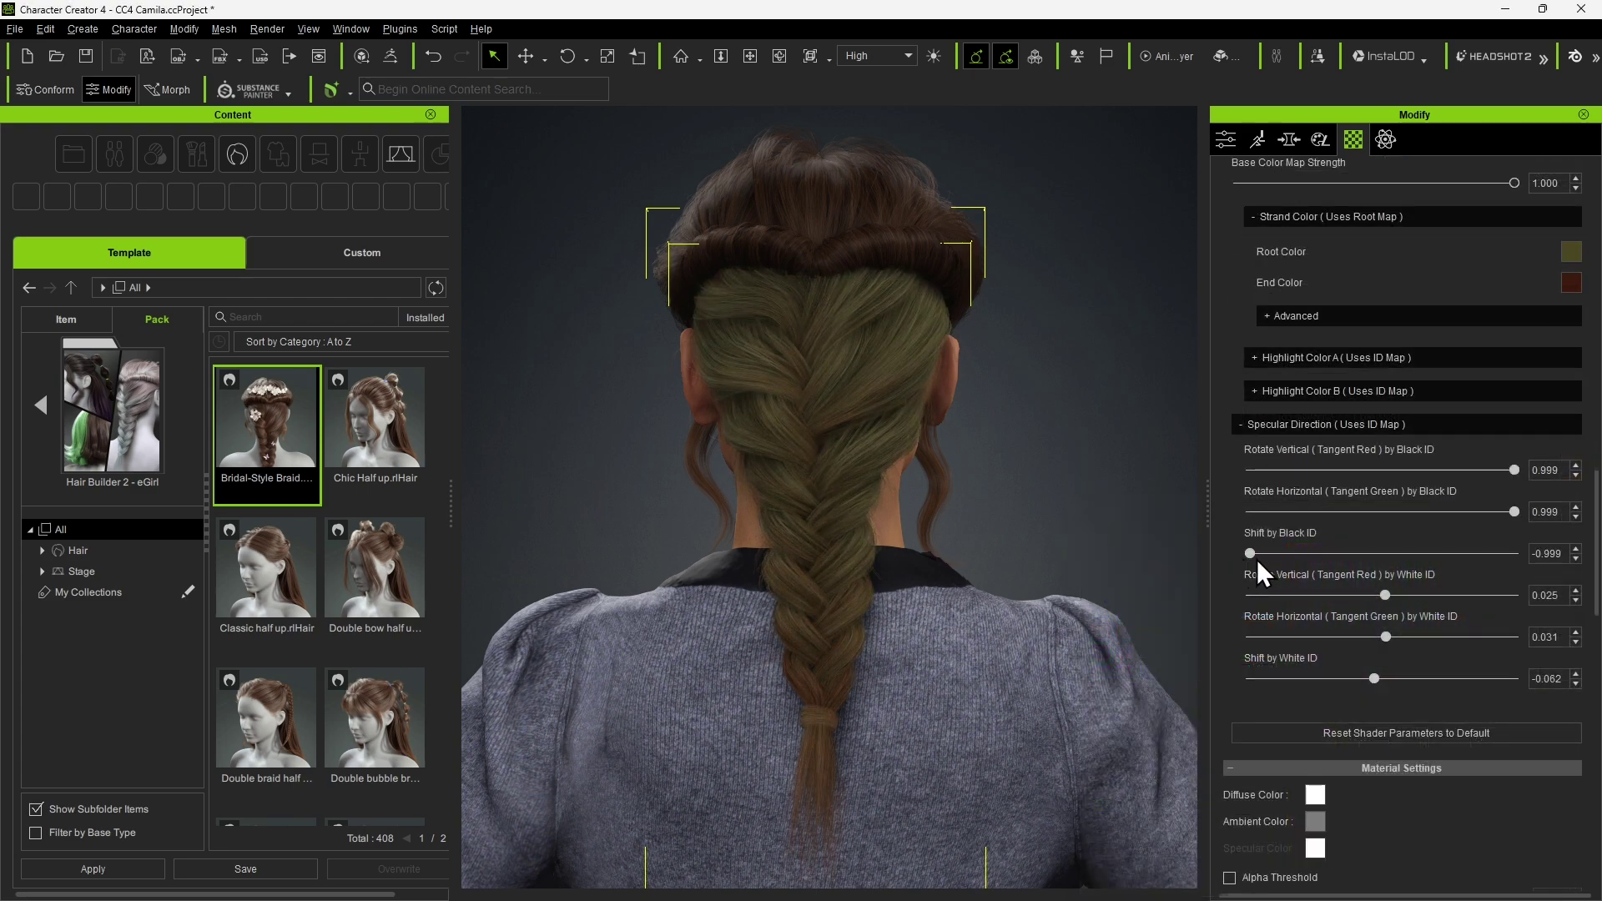
mouse_move(1257, 554)
left_mouse_down()
mouse_move(1515, 554)
mouse_move(1264, 562)
left_mouse_up()
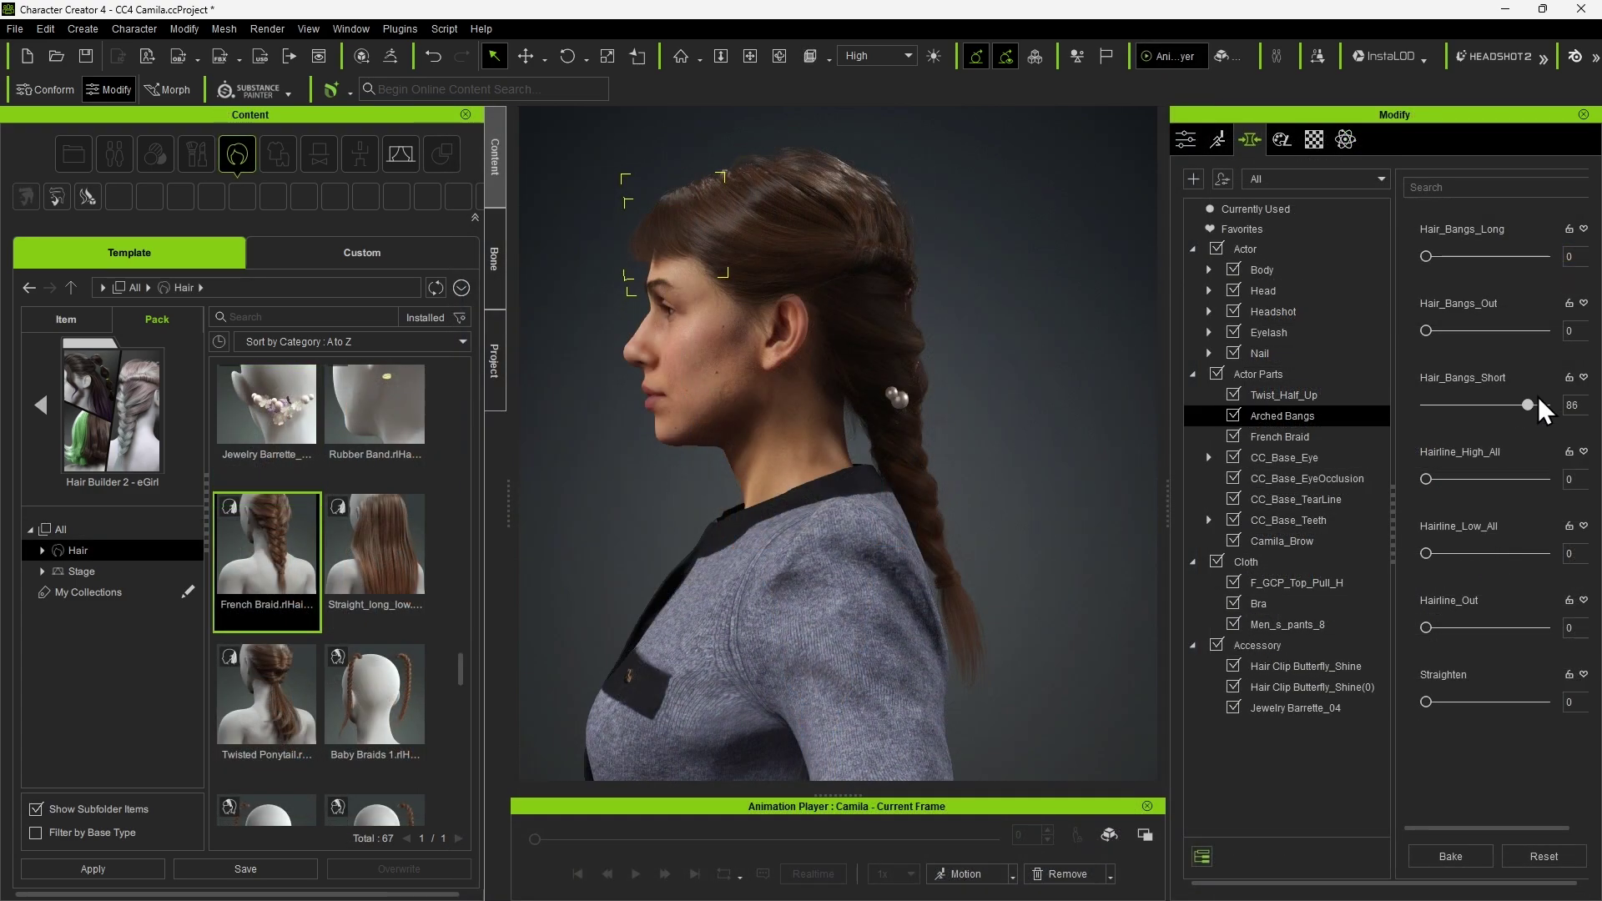
Step: Lower the Hair_Bangs_Short morph of the Arched Bangs and increase the character's Head Upper Width
left_click_drag(1549, 397, 1384, 398)
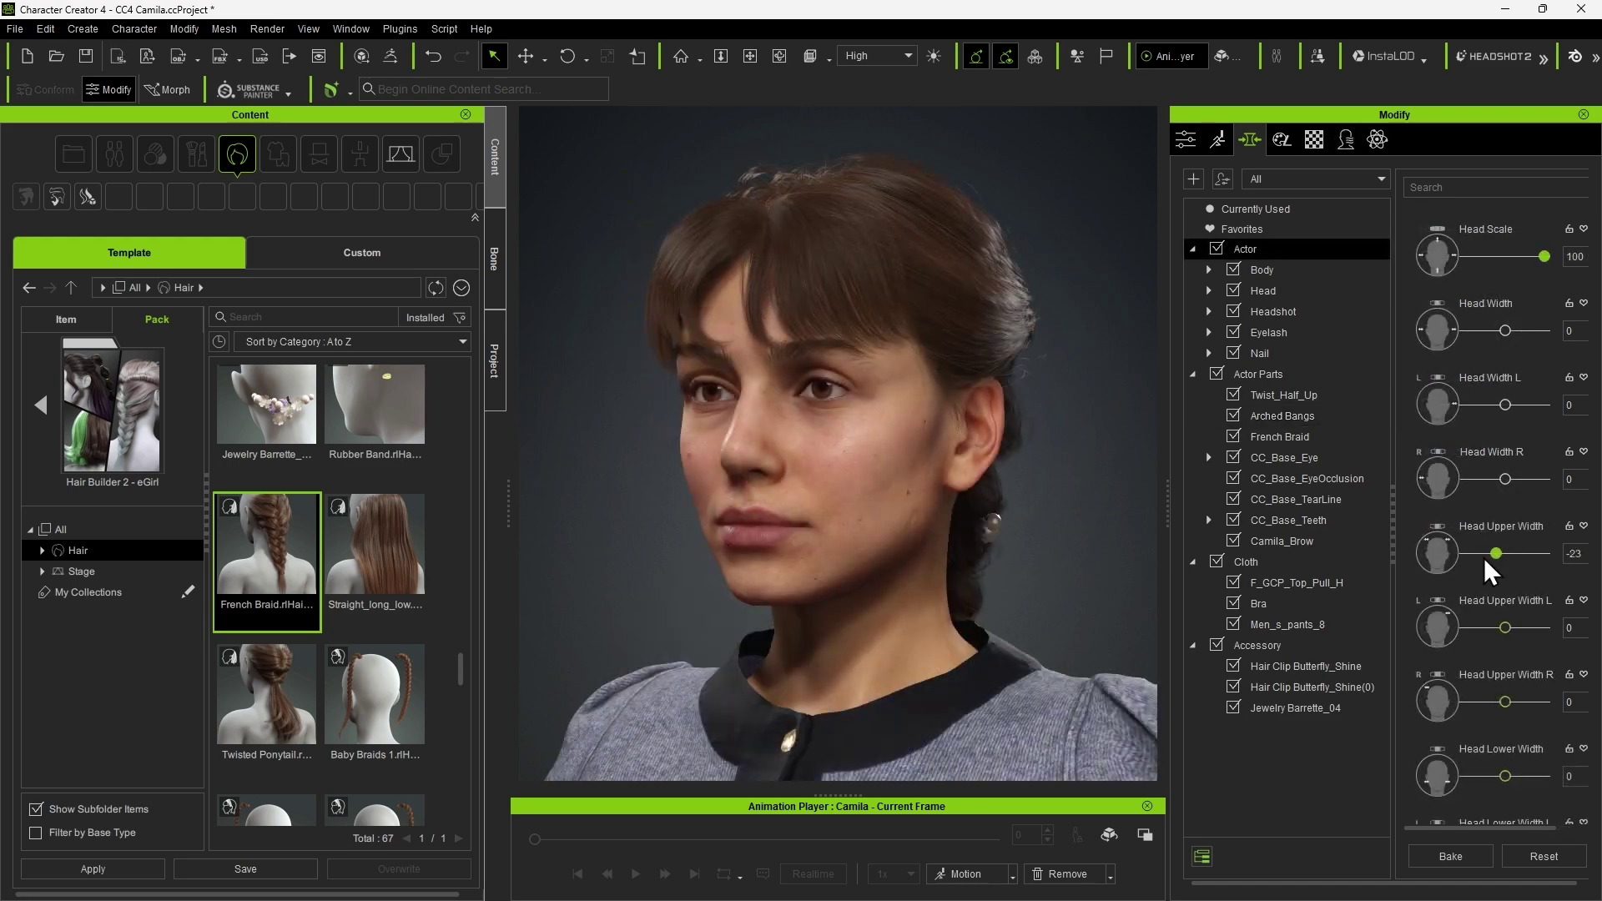
left_click_drag(1523, 557, 1585, 571)
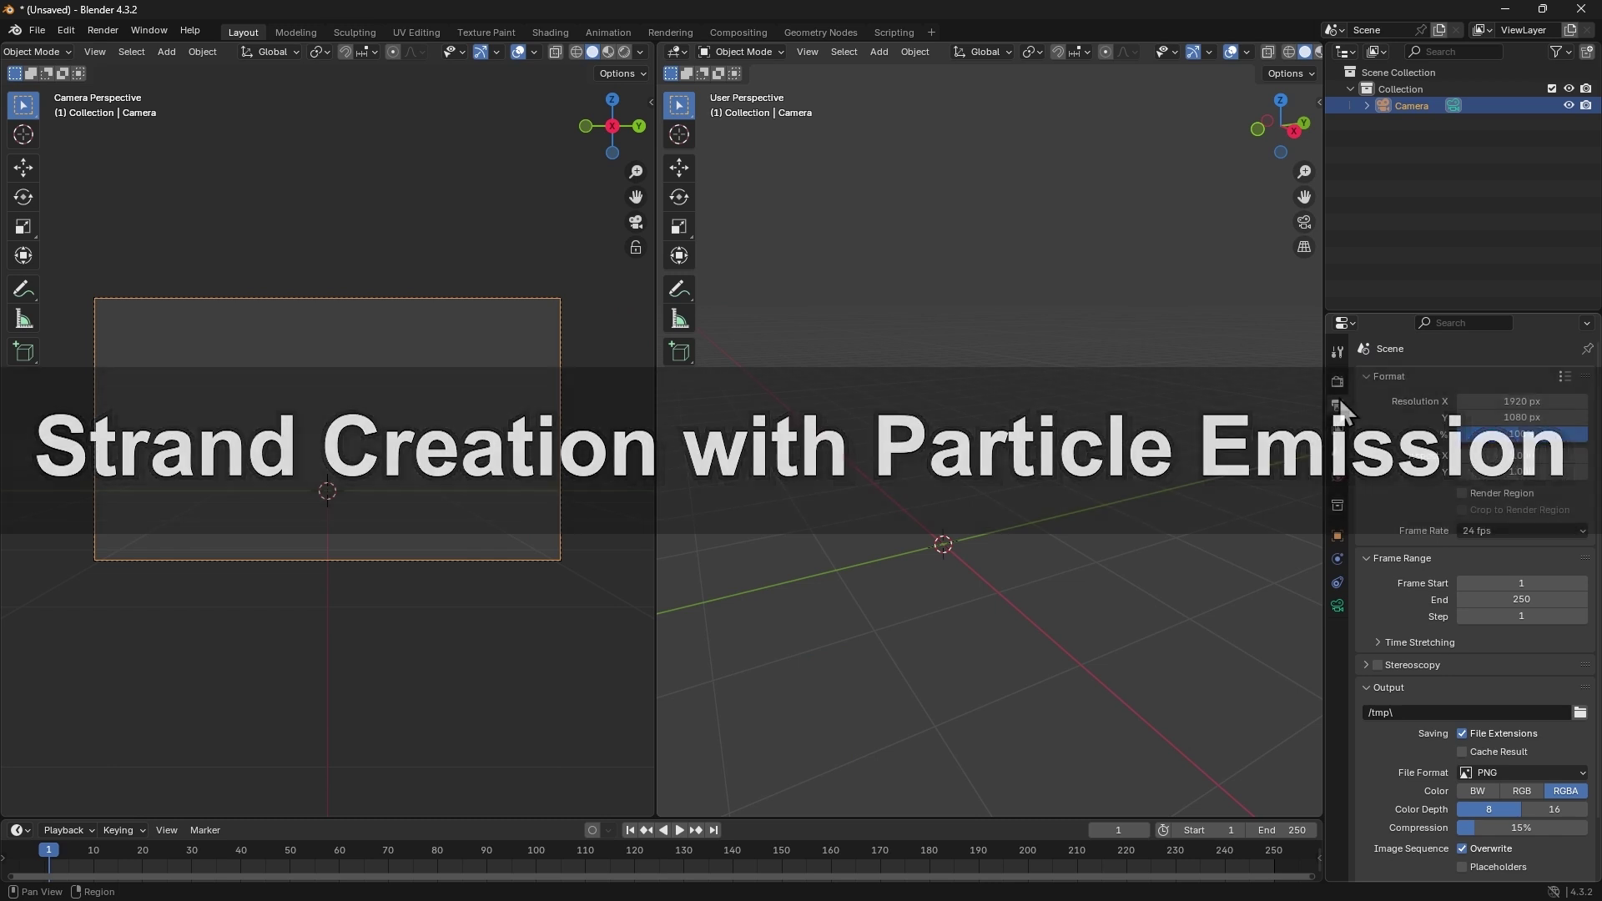
Step: In Blender, set the output resolution to 4096 × 4096 px and show the camera view in Cycles rendered shading
double_click(1502, 403)
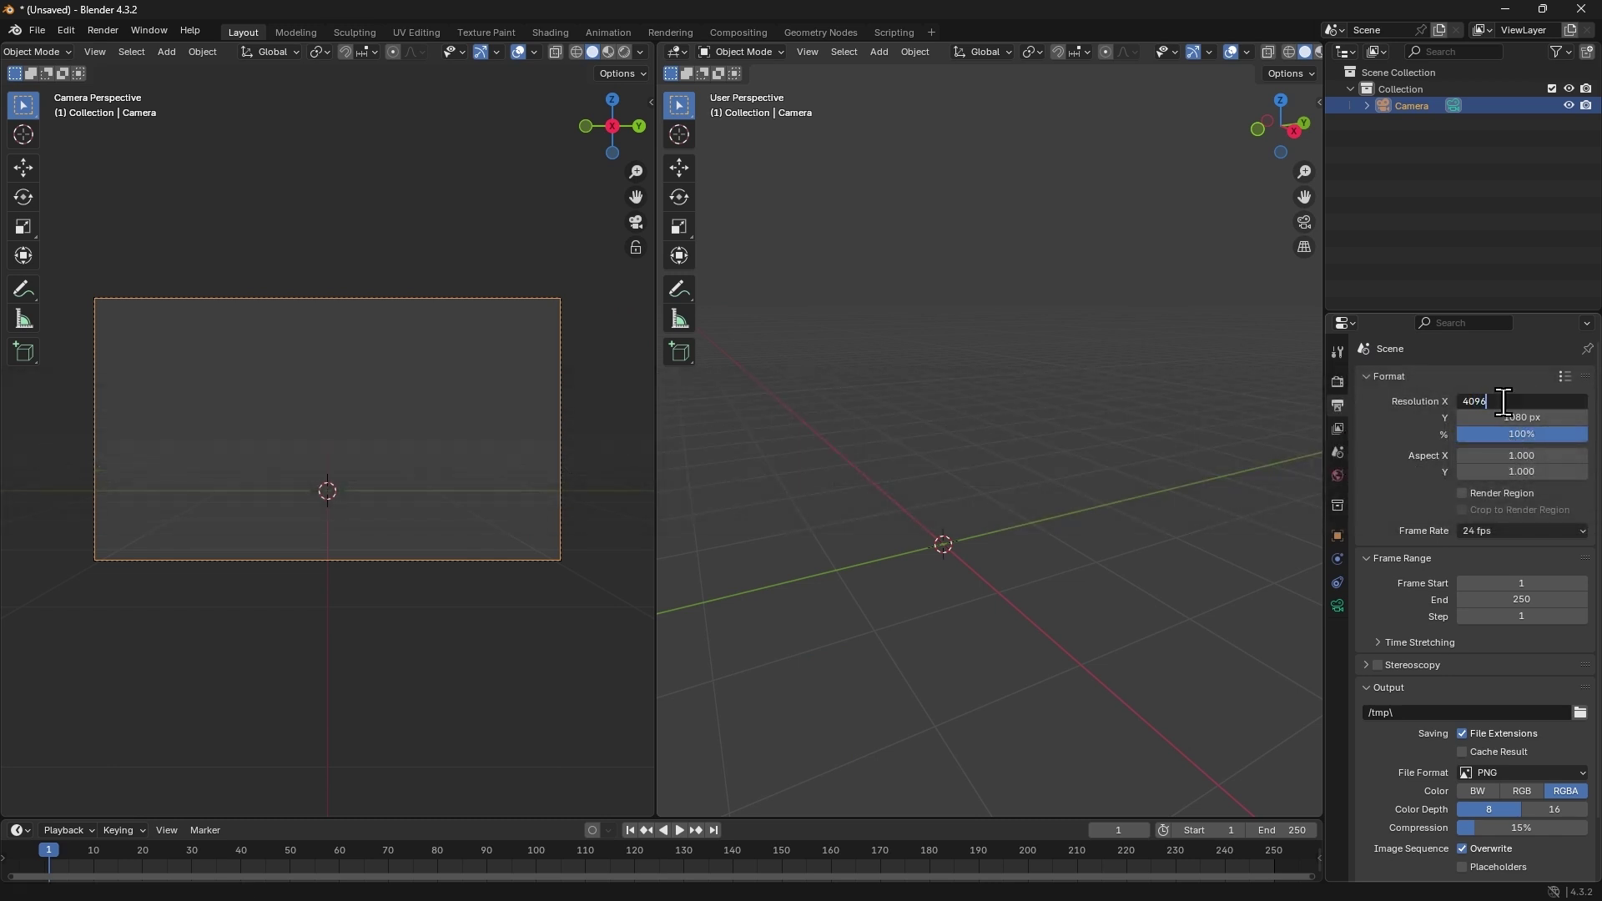
type("4096")
key("Tab")
type("4096")
key("Return")
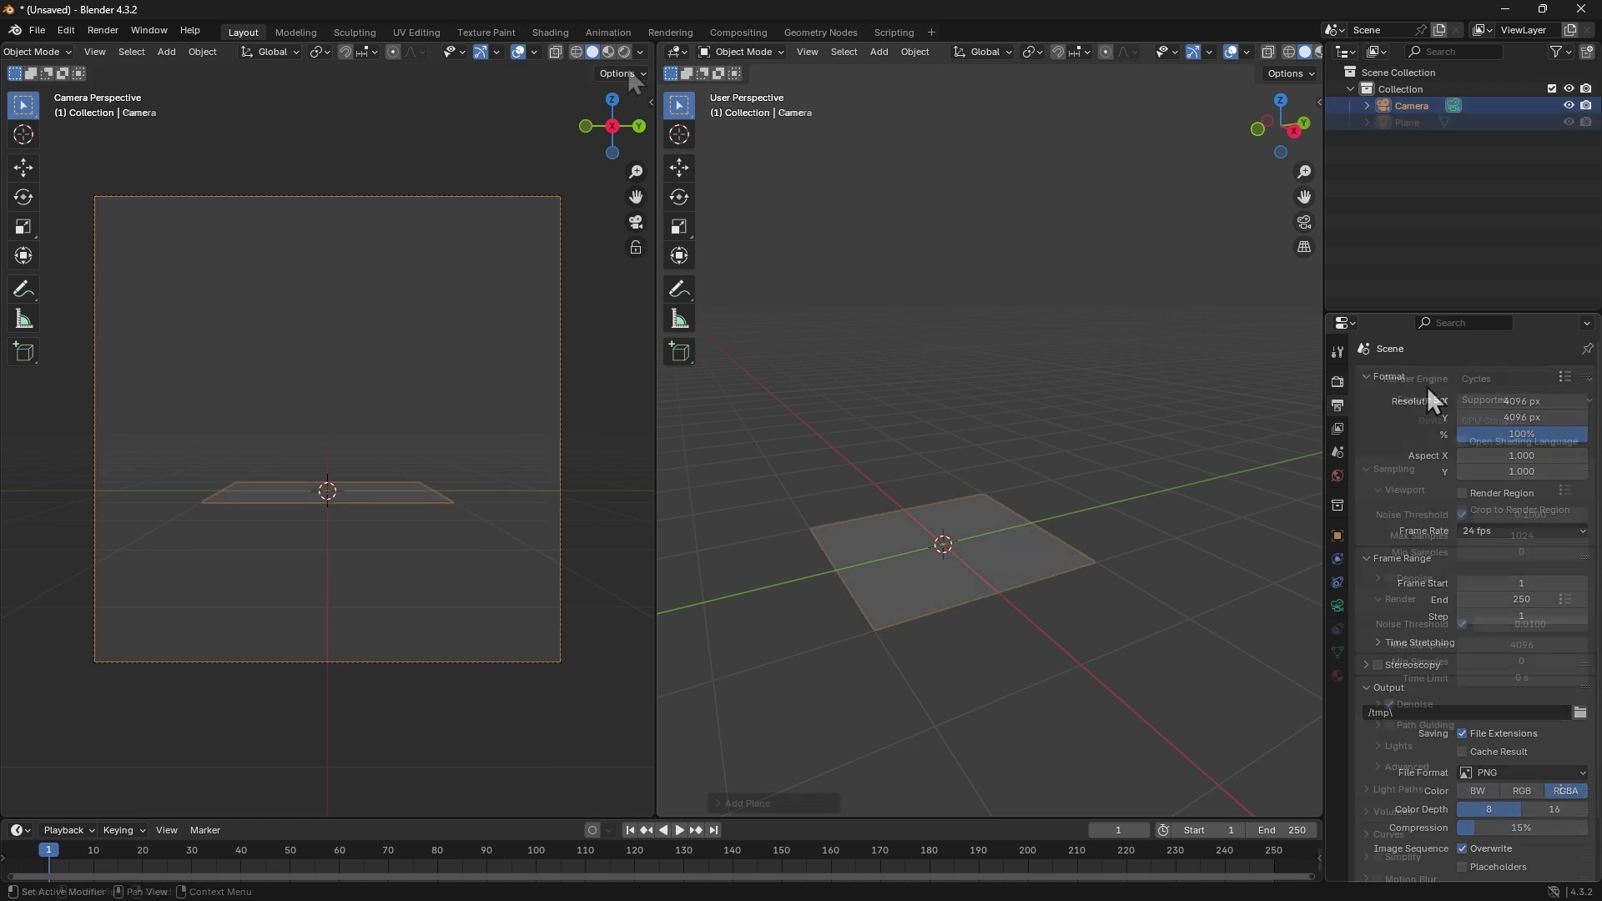
left_click(1338, 381)
left_click(624, 52)
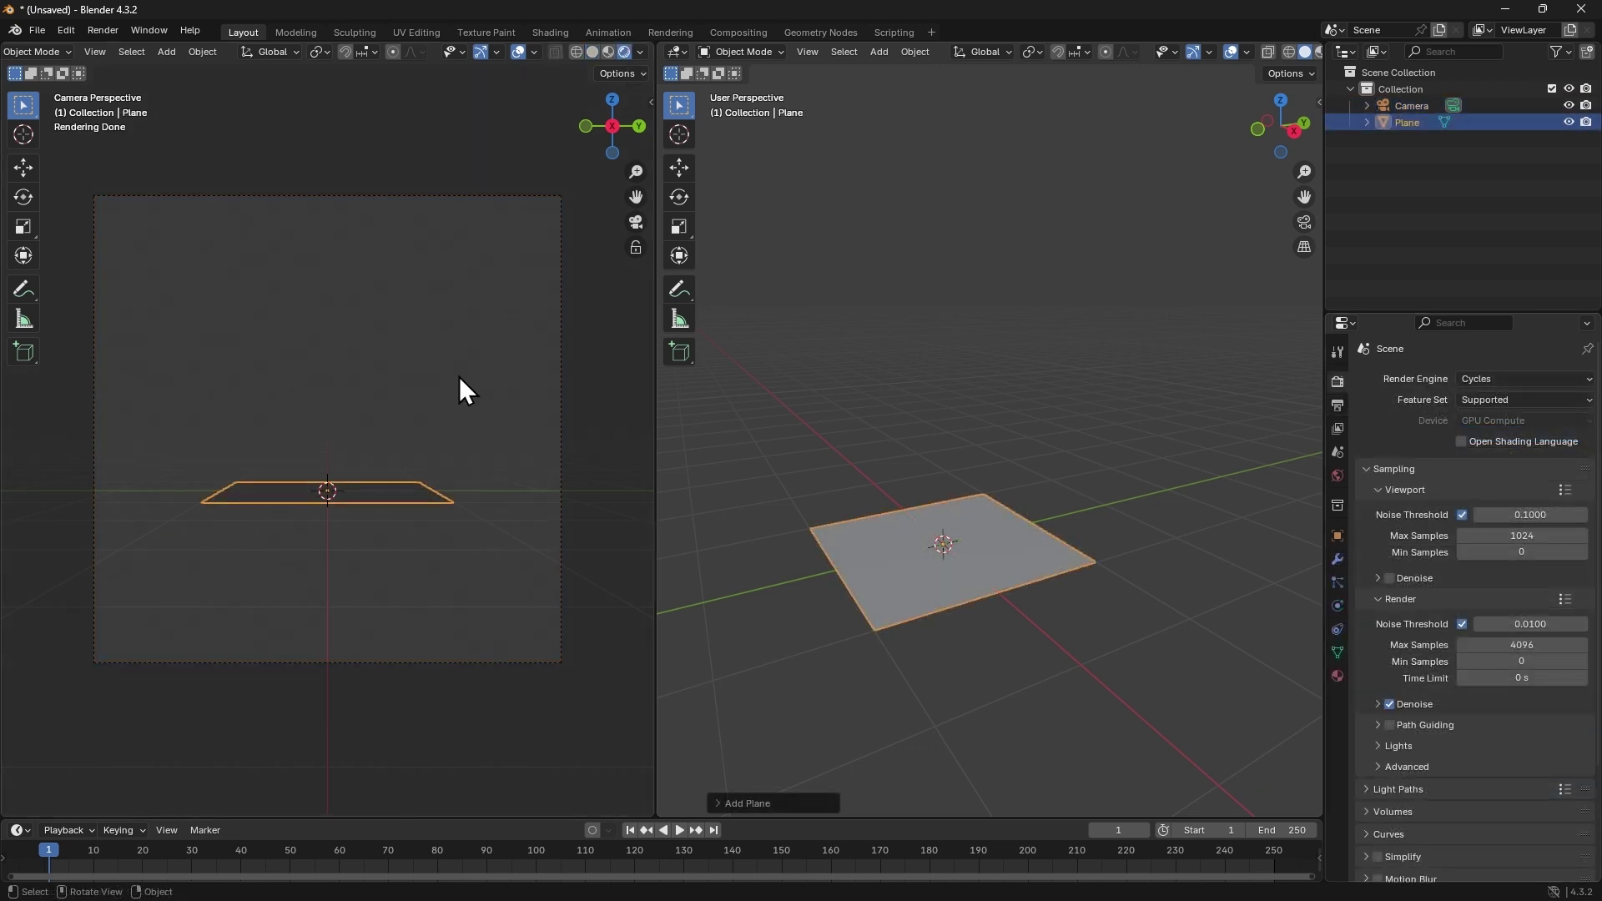
Step: Add an area light, rotate it 90° about the Y axis and scale it up to cover the camera frame
left_click(875, 442)
key("shift+a")
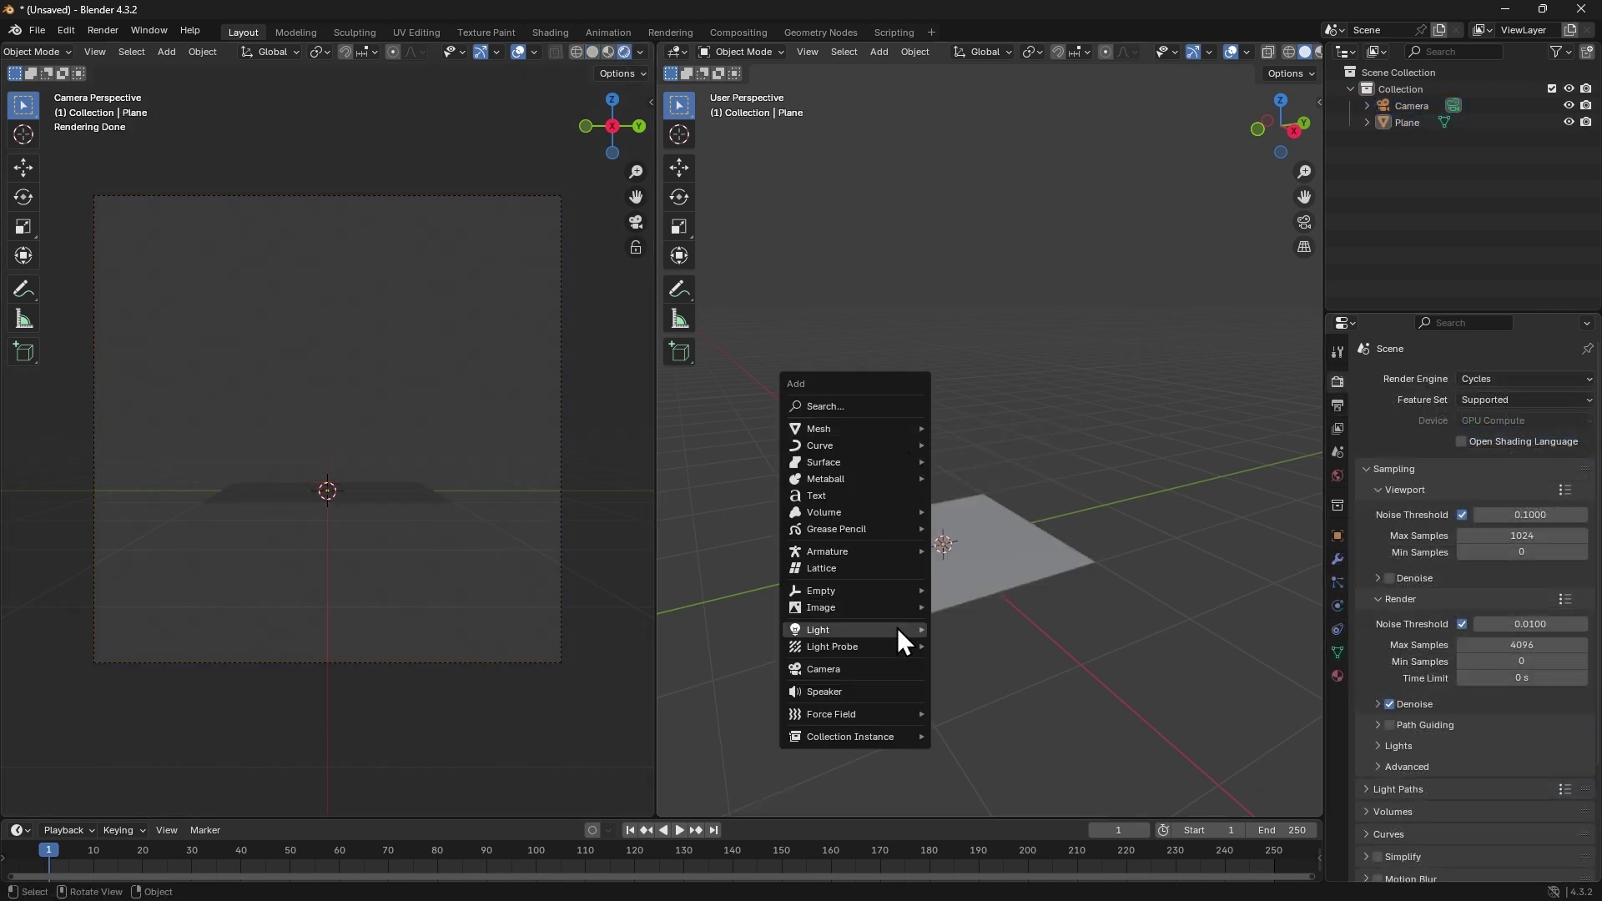
mouse_move(899, 629)
left_click(1014, 681)
scroll(1028, 613, "down", 3)
middle_click_drag(1028, 614, 1058, 571)
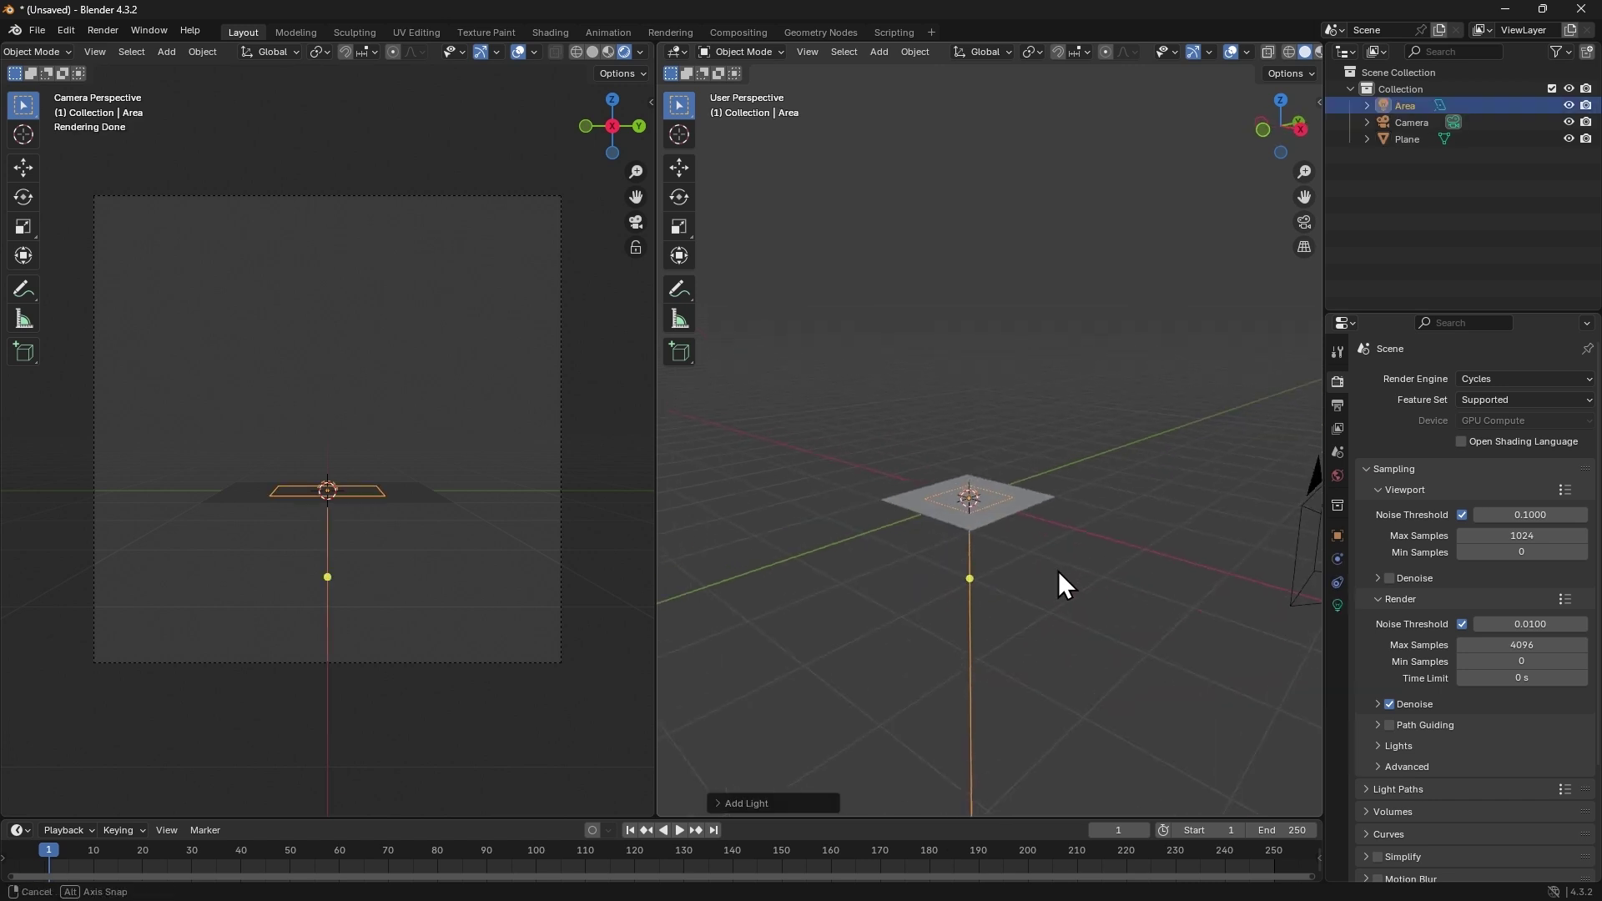
type("ry90")
key("Return")
key("s")
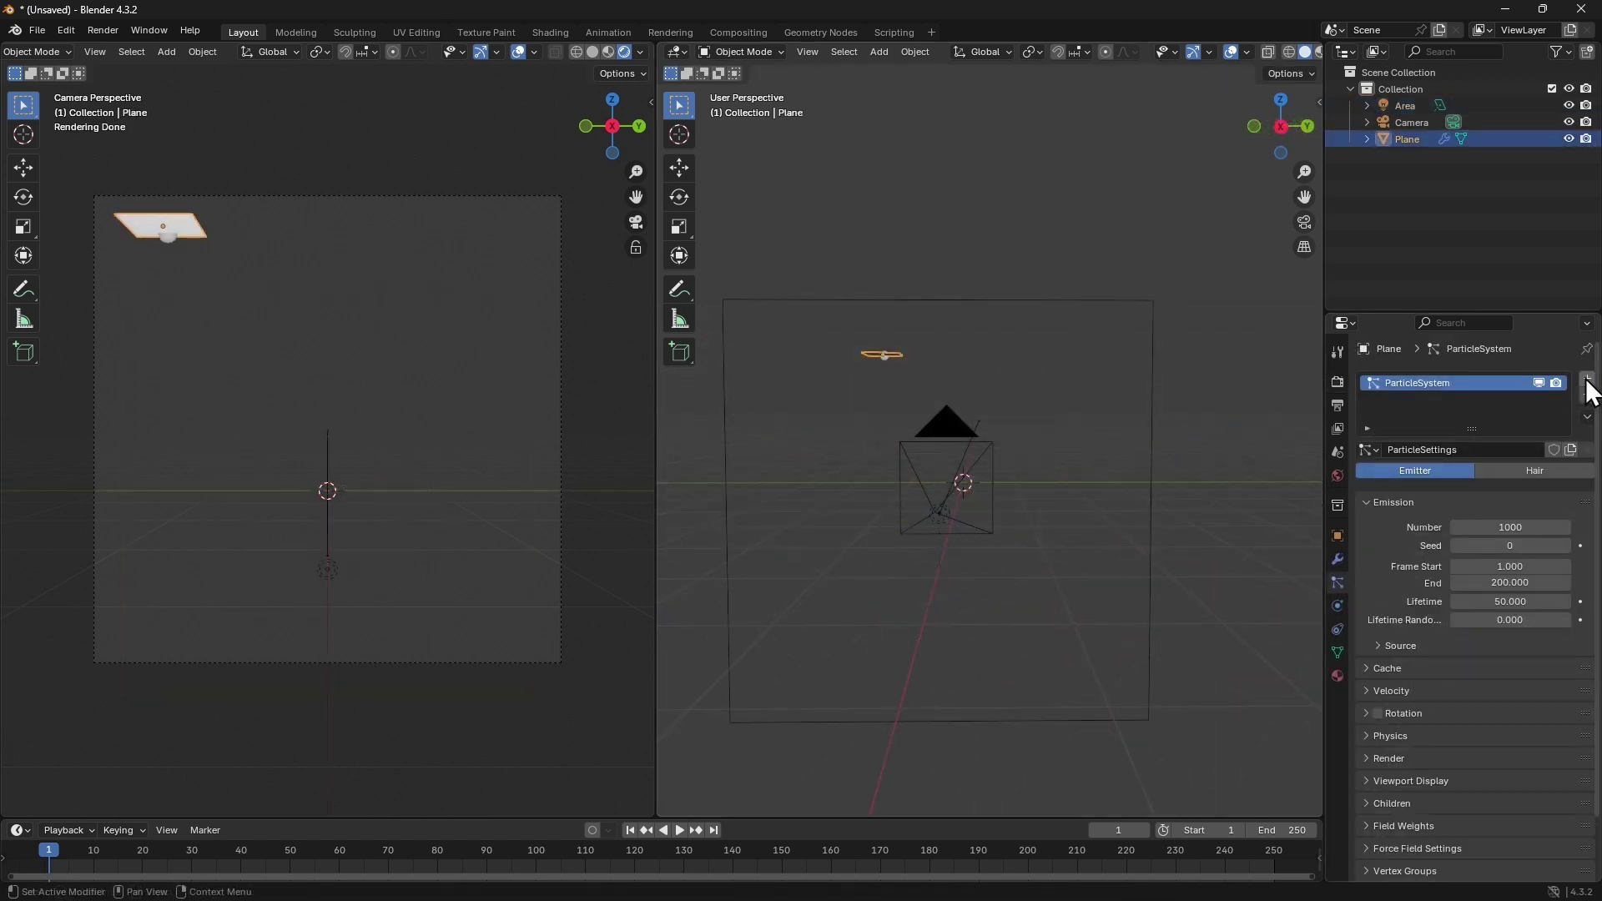
Step: Set the plane's particle system to Hair and rotate the plane 180° about the X axis
left_click(1535, 473)
type("rx180")
key("Return")
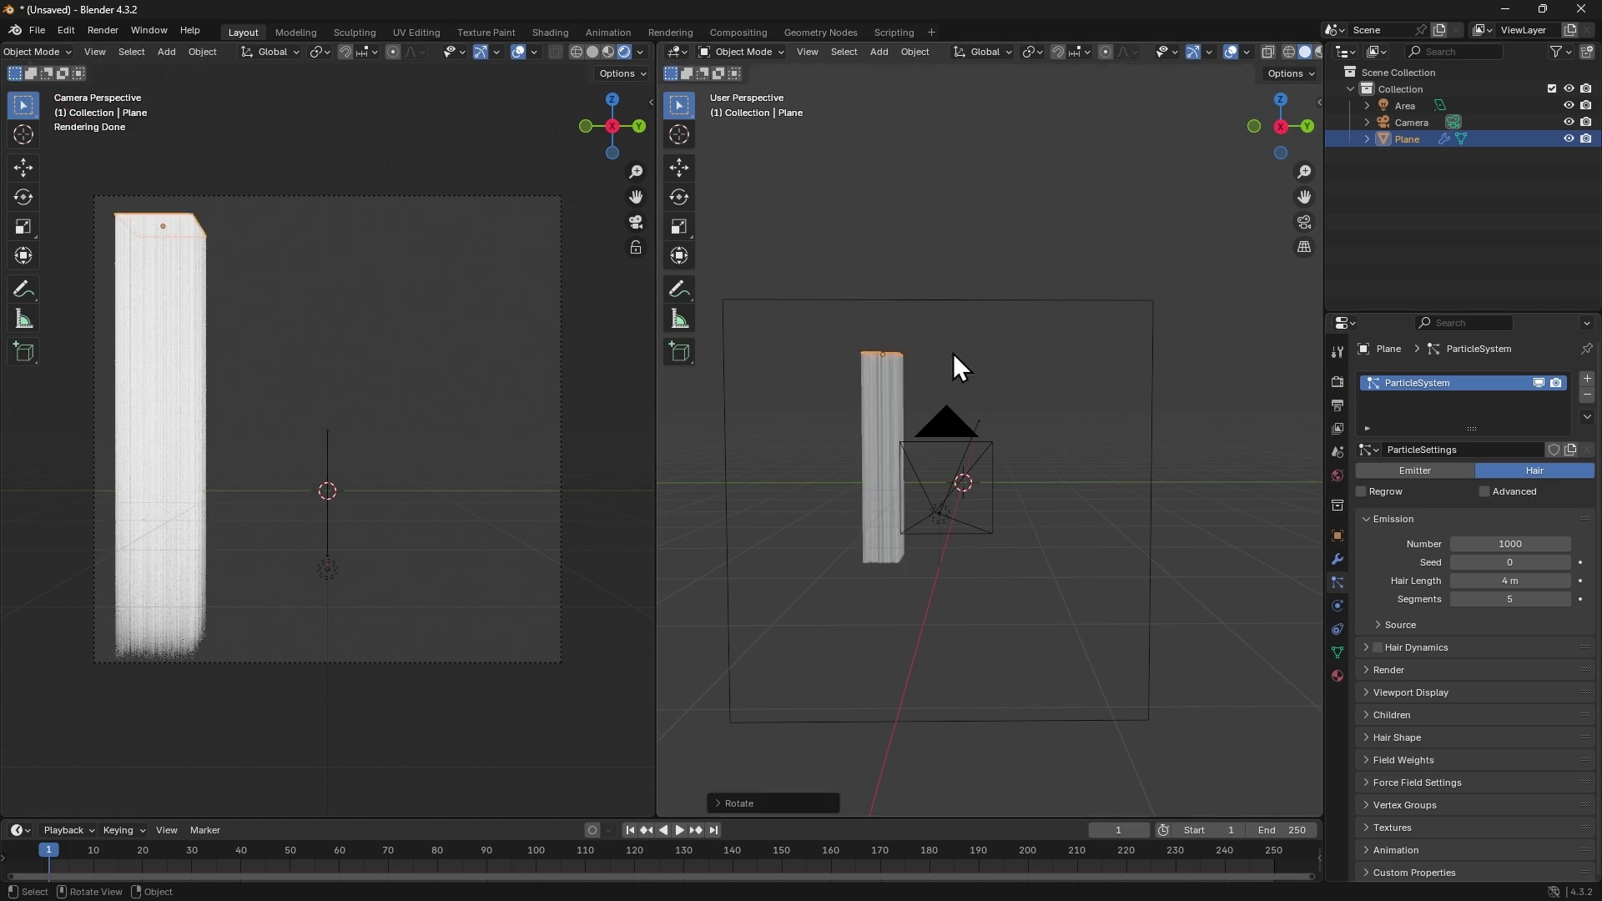
Step: Reduce the number of hairs emitted by the plane and adjust their hair length
left_click(1518, 544)
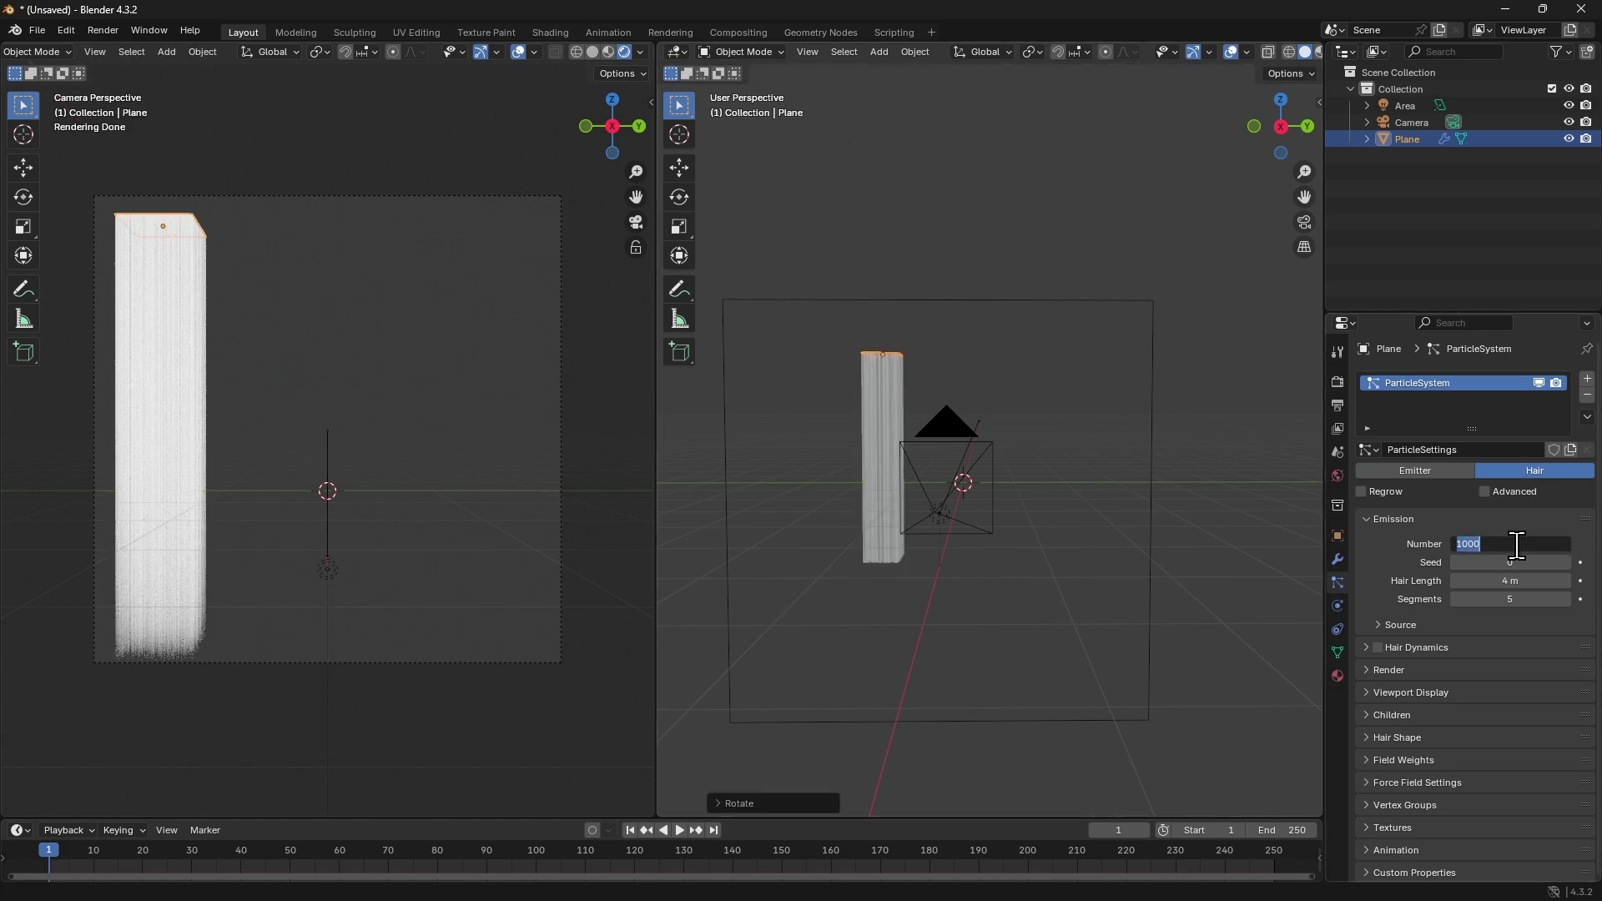
key("Return")
left_click_drag(1514, 581, 1498, 581)
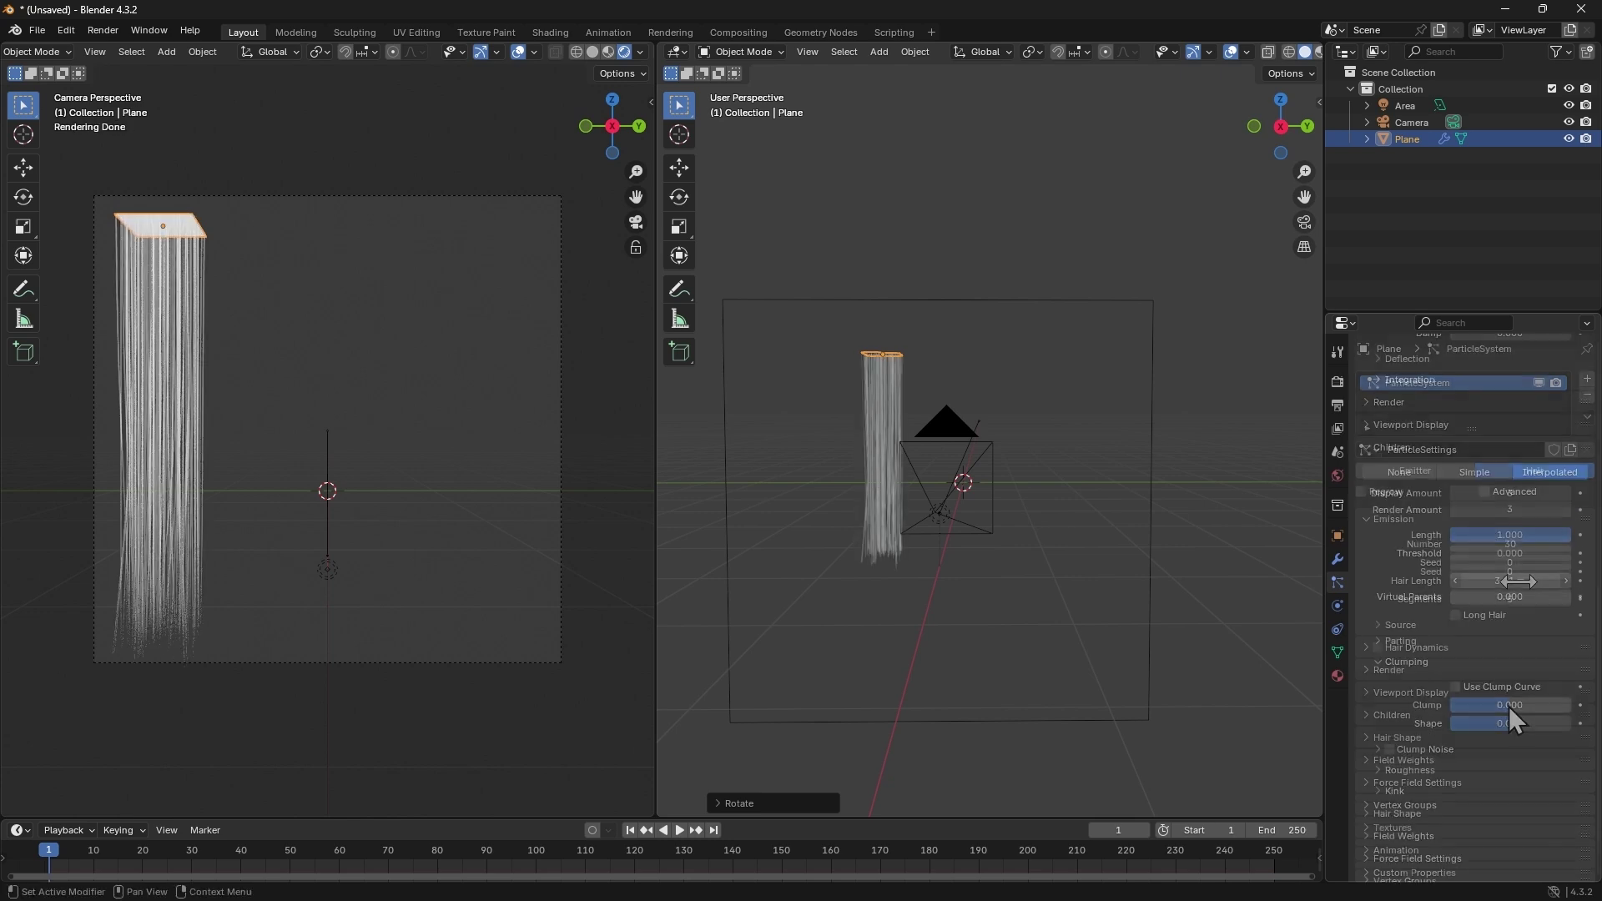
Step: Set the child hairs' clump to 0.639 and give them a Braid kink with an amplitude of 0.29 m
left_click_drag(1512, 705, 1503, 706)
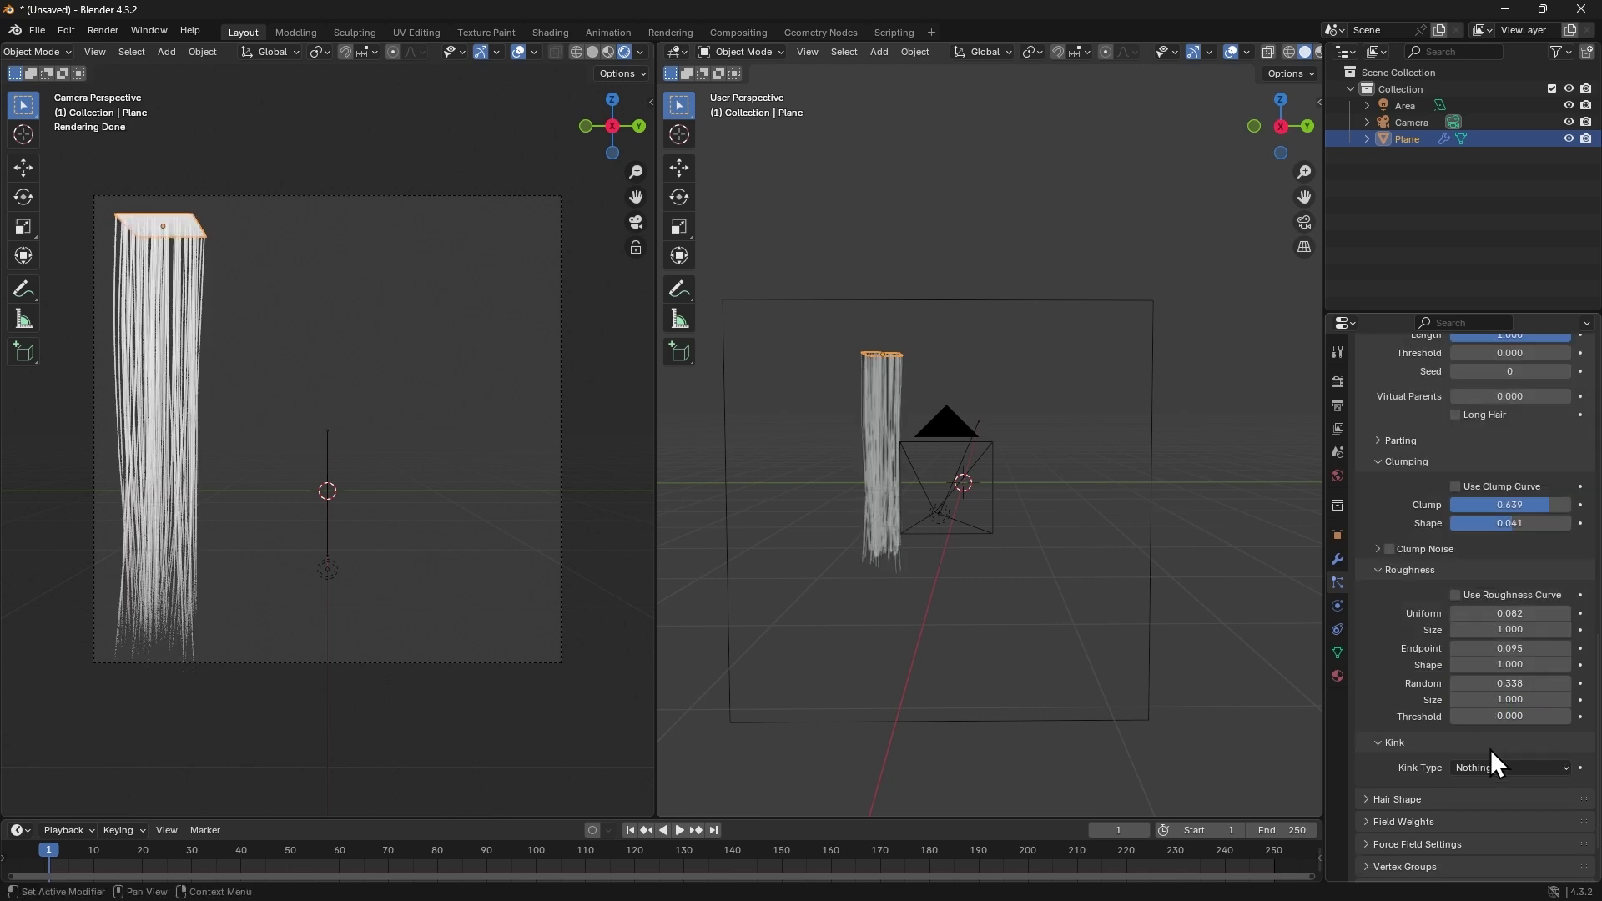
left_click(1491, 767)
left_click(1514, 860)
scroll(1404, 764, "down", 2)
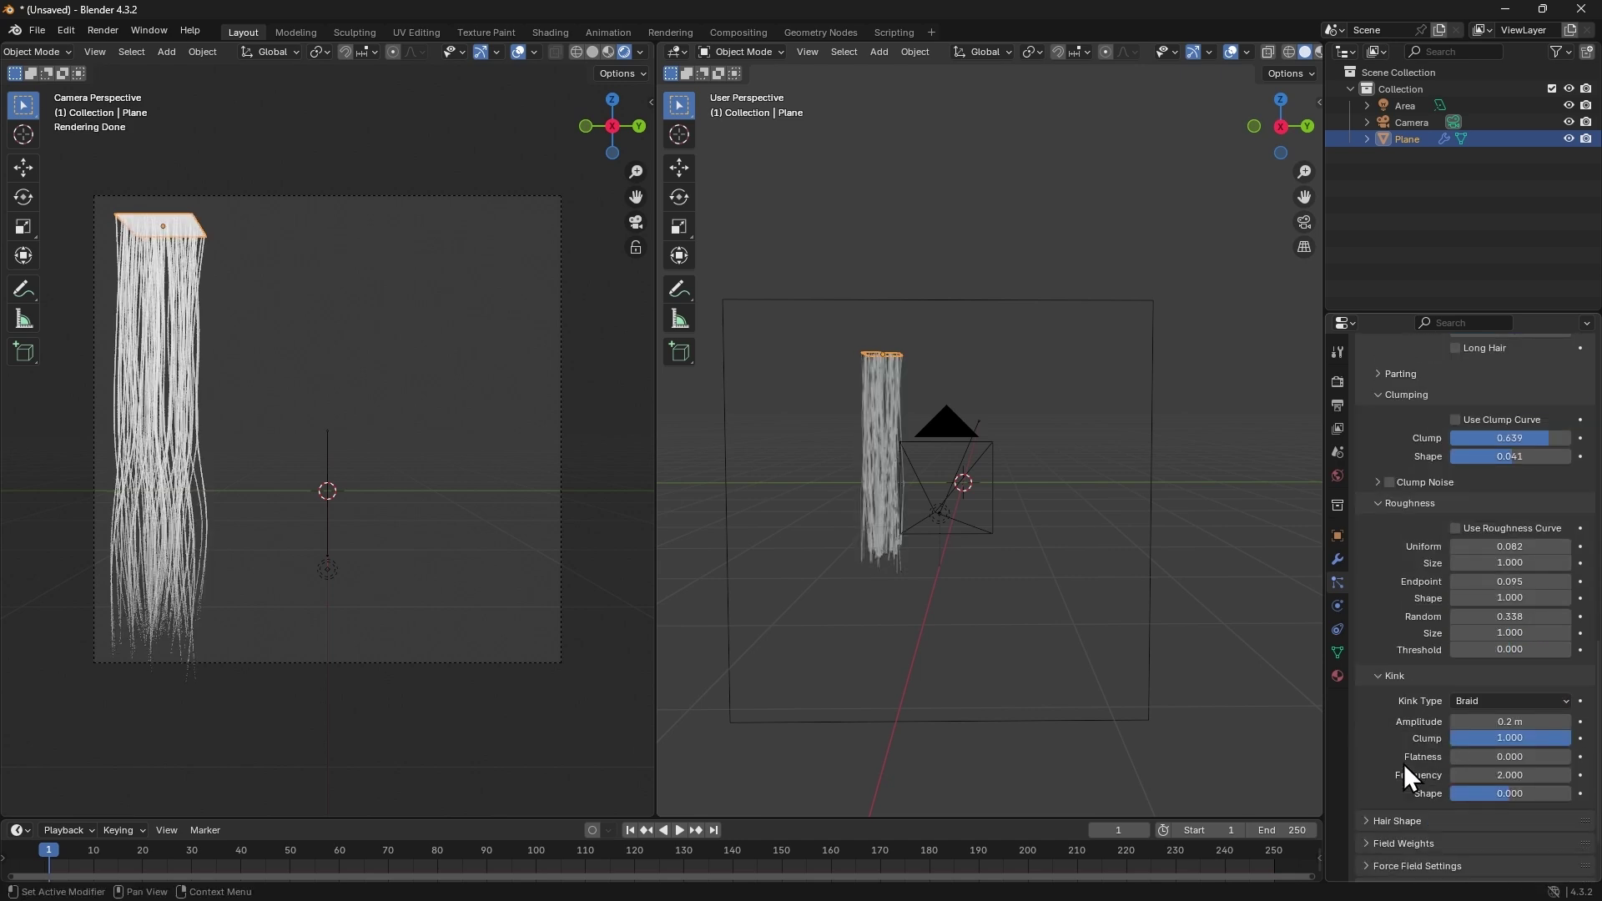
scroll(1403, 764, "down", 2)
mouse_move(1494, 636)
left_mouse_down()
mouse_move(1528, 637)
mouse_move(1514, 636)
left_mouse_up()
Step: Comb the plane's hair strands in Particle Edit mode using point selection
key("ctrl+Tab")
left_click(109, 287)
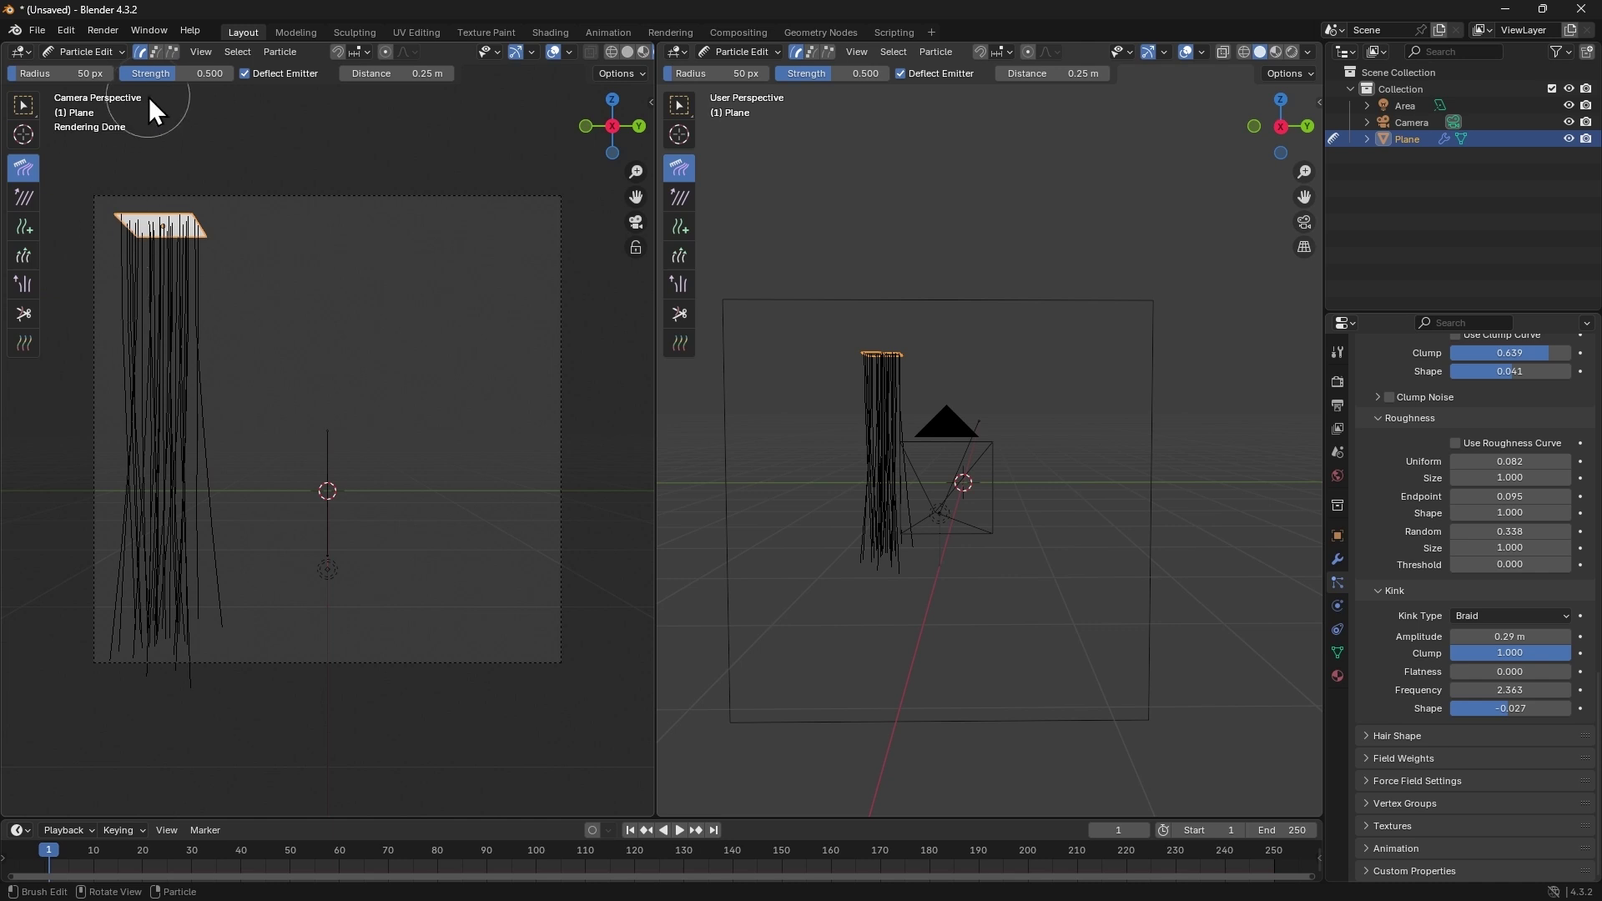
left_click(156, 52)
mouse_move(129, 443)
left_mouse_down()
mouse_move(138, 654)
mouse_move(162, 684)
mouse_move(201, 565)
left_mouse_up()
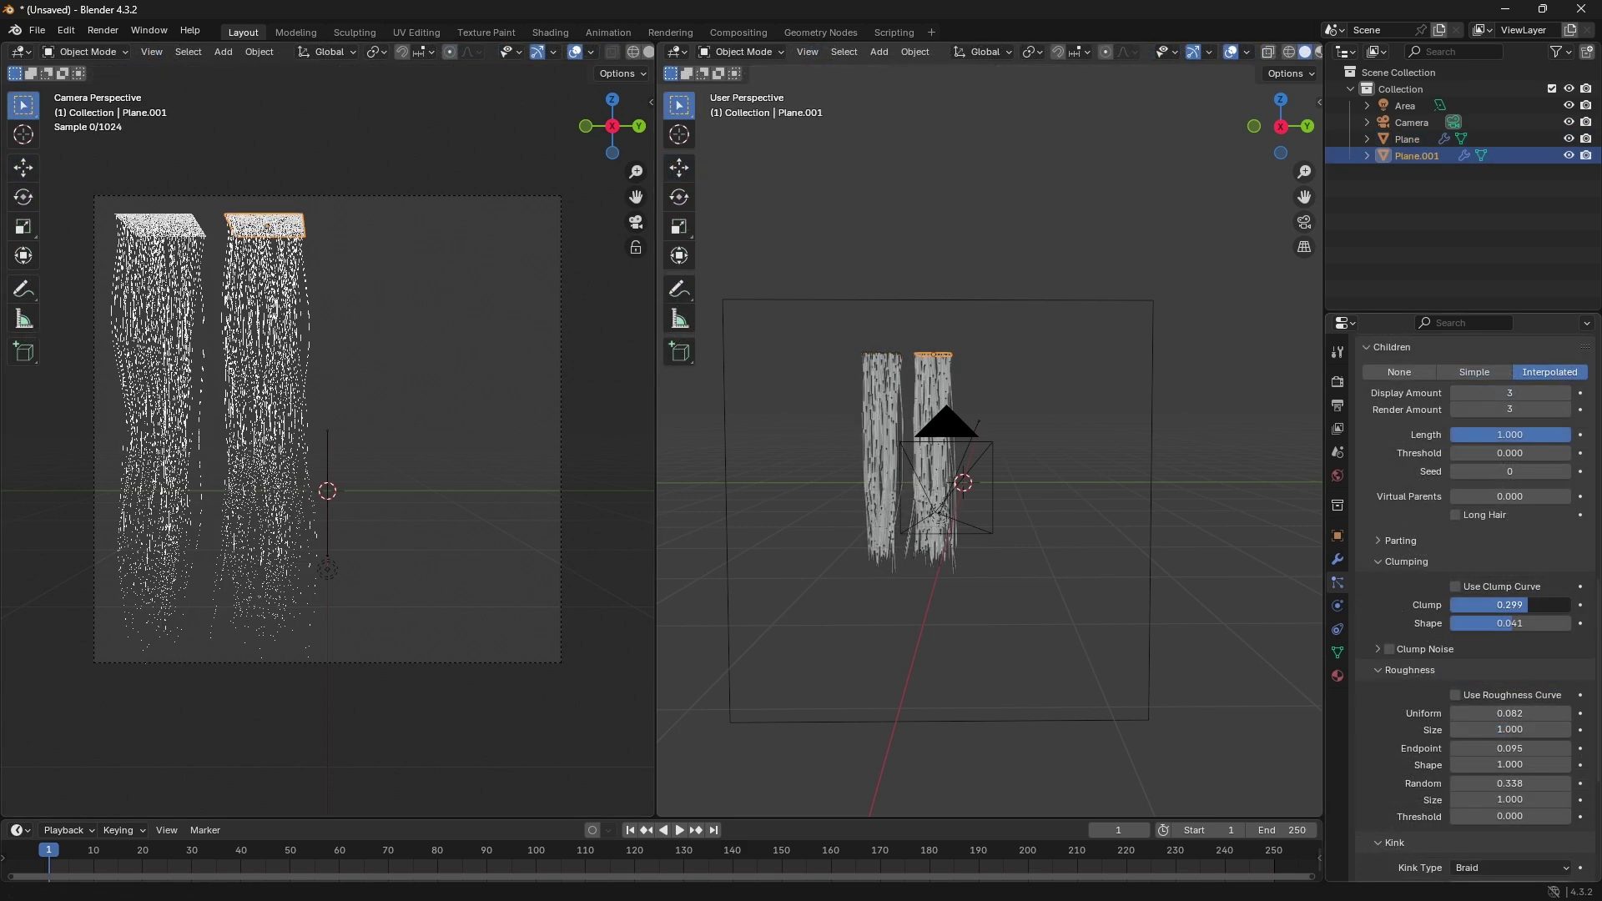
Step: Set the duplicated plane's hair clump to -0.966 and clump shape to -0.999, and change its kink type to Wave
left_click_drag(1492, 605, 1450, 624)
scroll(1534, 657, "down", 8)
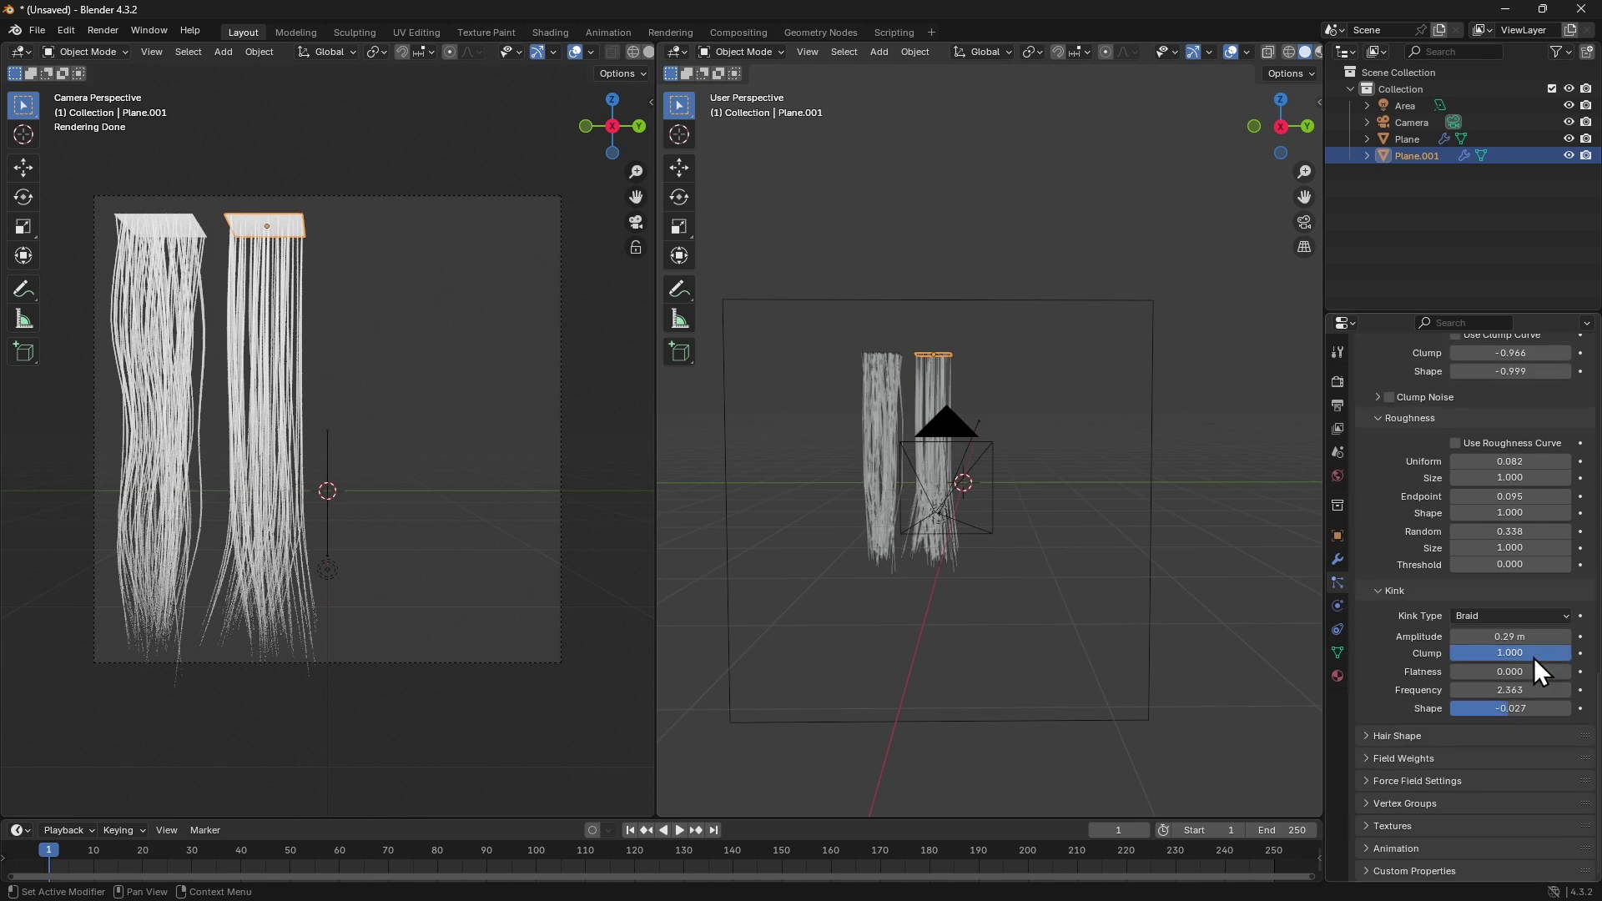
left_click(1517, 618)
left_click(1496, 691)
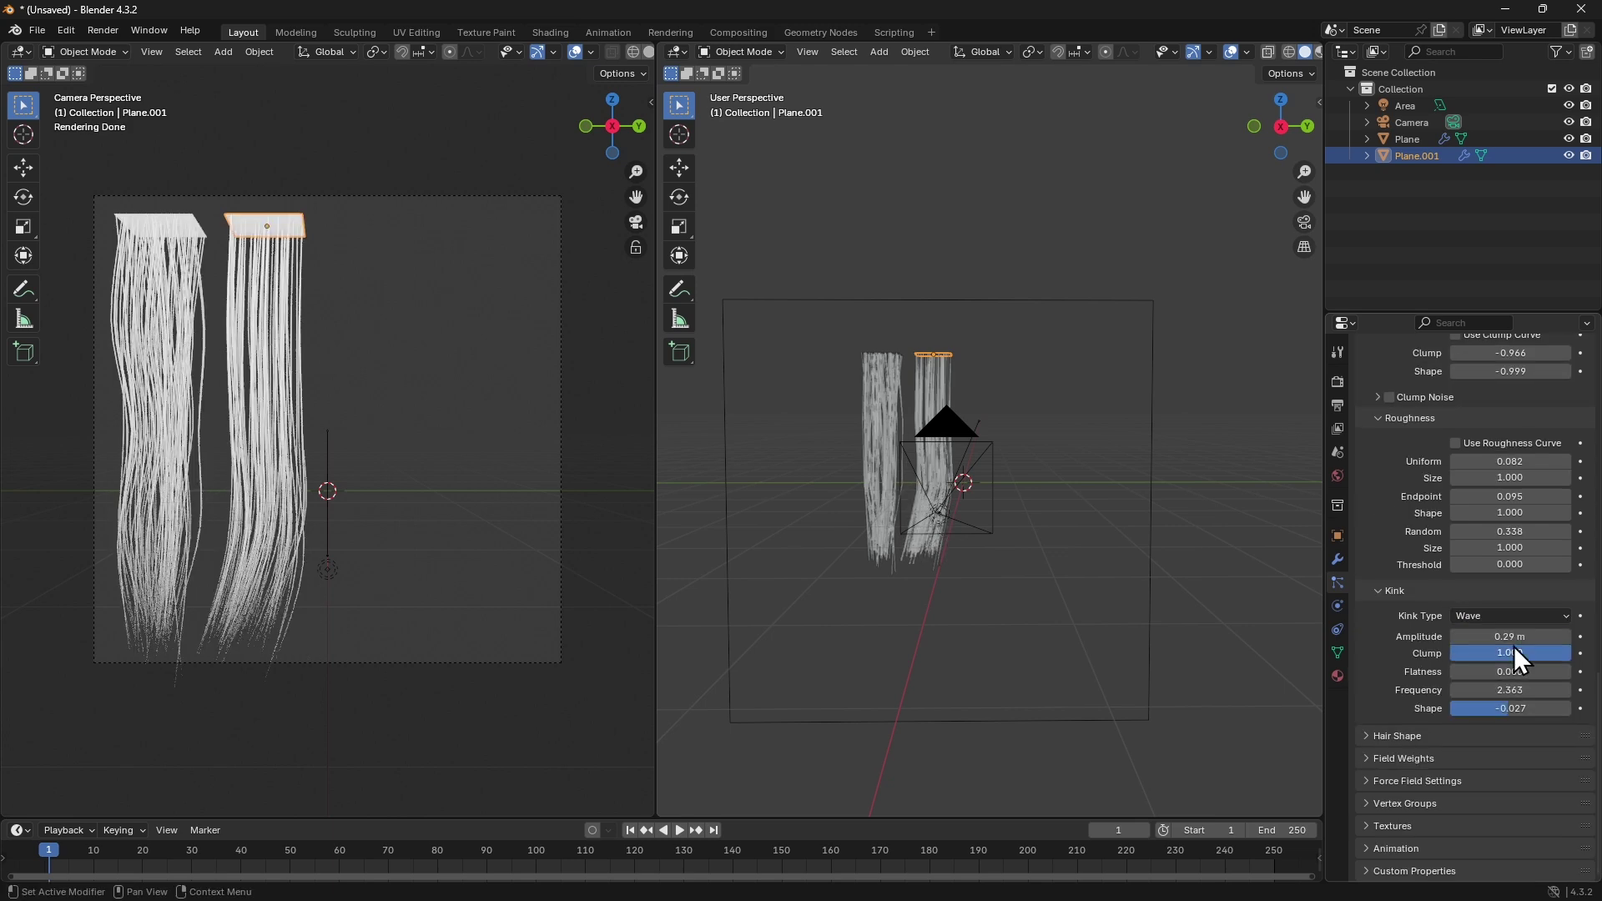
Step: Scale the duplicated plane down to make a narrower hair strand
scroll(1477, 584, "up", 8)
key("s")
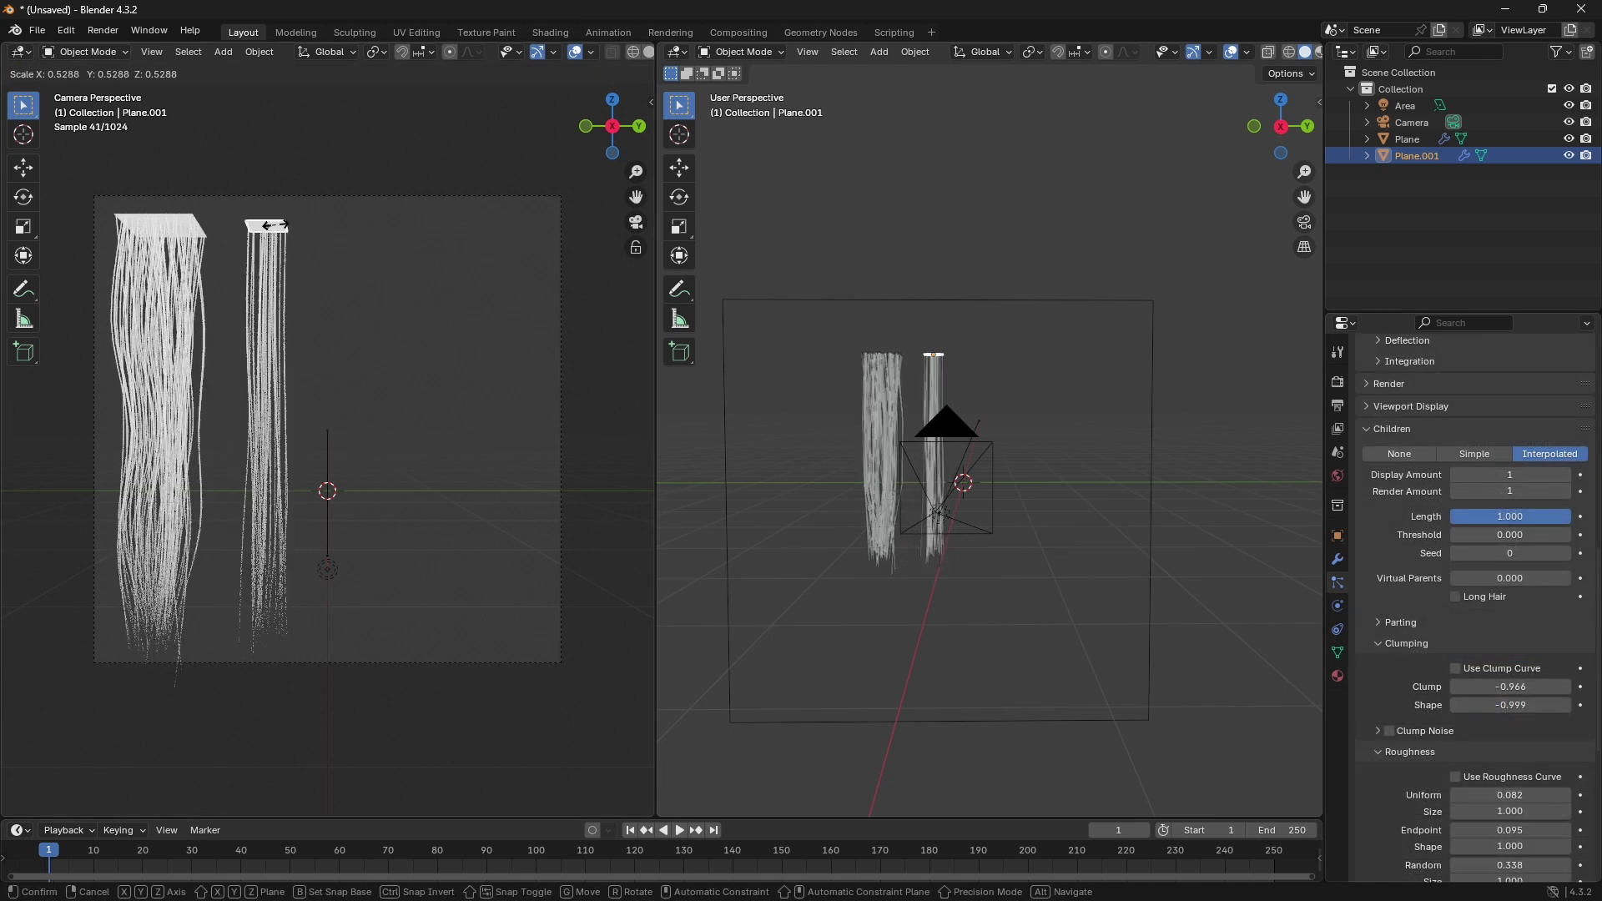
left_click(267, 226)
Step: Set the narrow strand's hair emission number to 15
scroll(1514, 422, "up", 8)
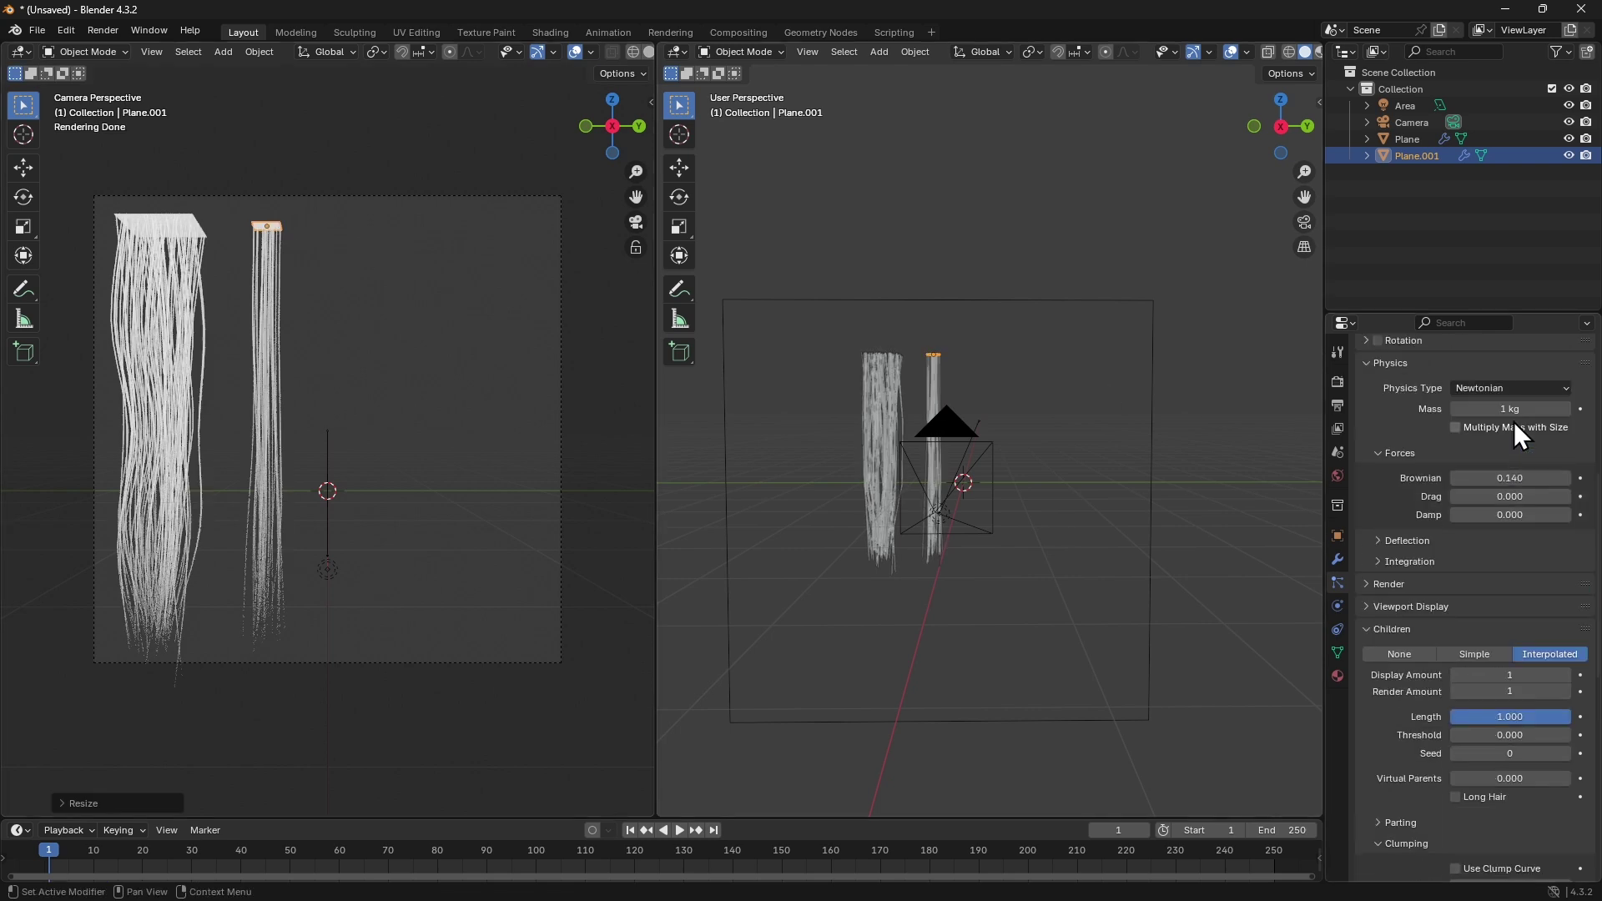
scroll(1511, 419, "up", 4)
double_click(1512, 489)
type("15")
key("Return")
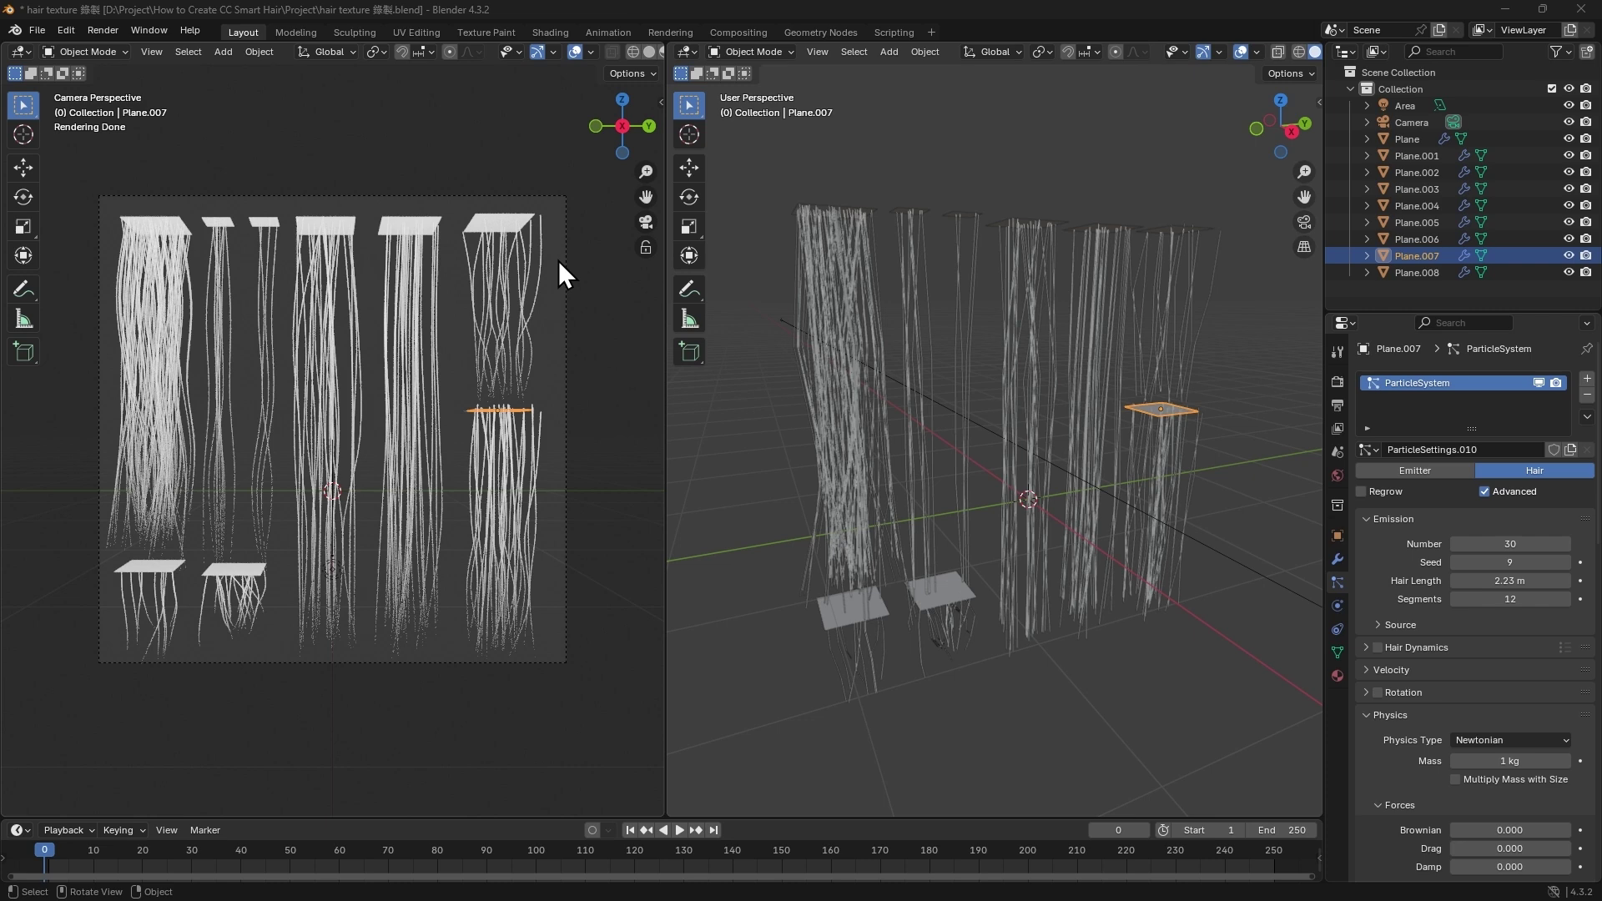
Step: Convert the hair particles of Plane.007 and of the plane above it to meshes, hiding each source plane
left_click(1339, 559)
left_click(1464, 453)
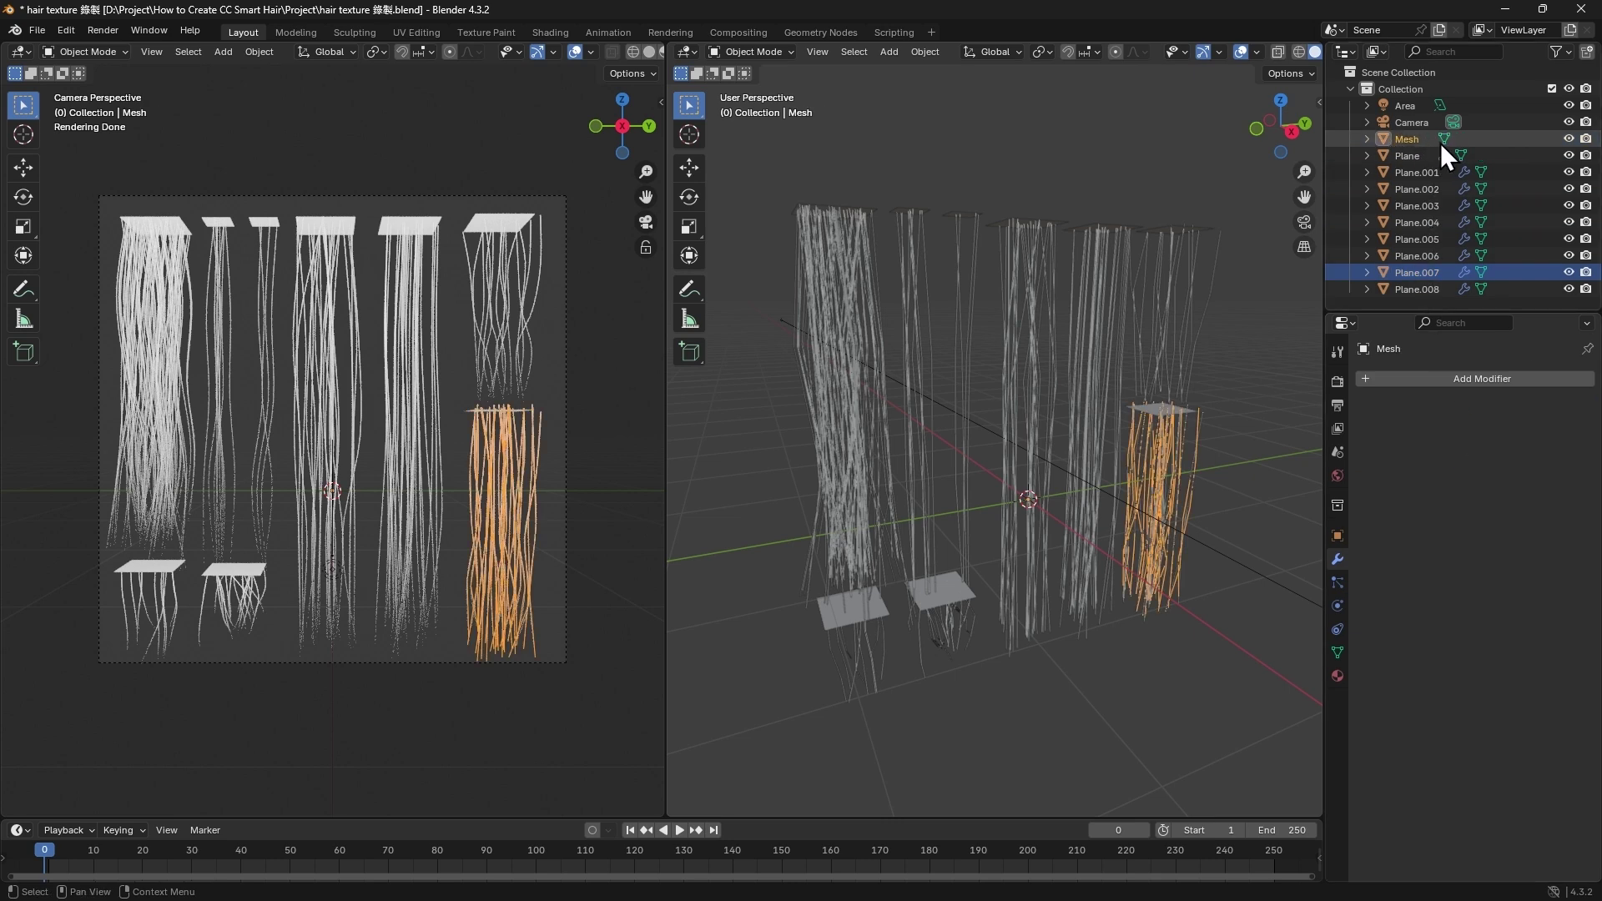
left_click(1569, 272)
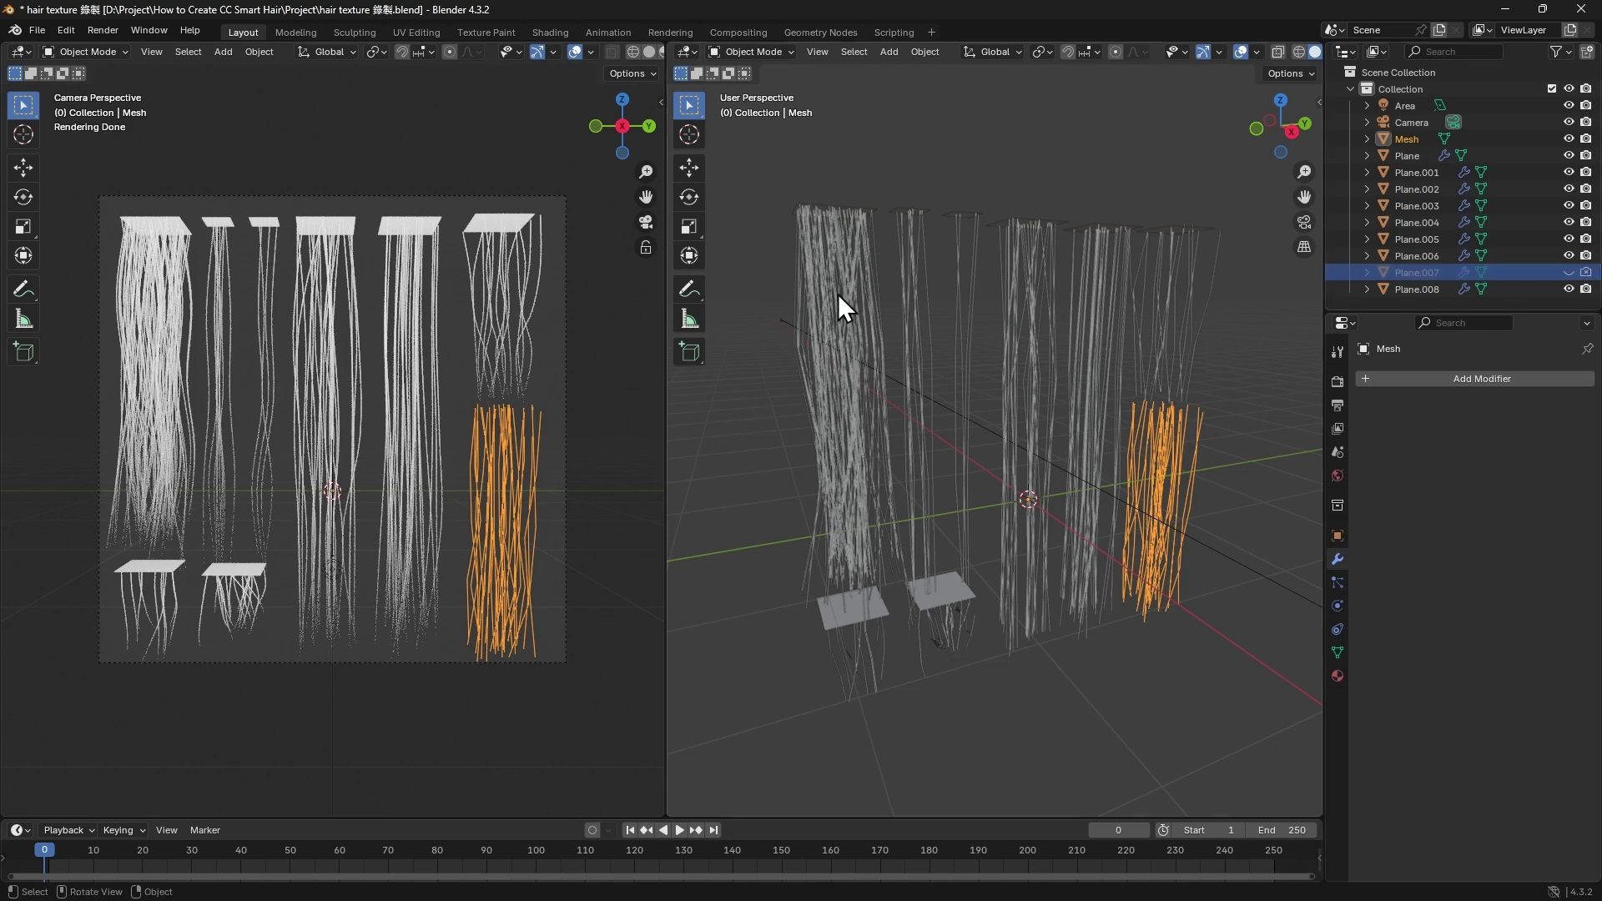
left_click(513, 227)
left_click(1446, 452)
left_click(1568, 304)
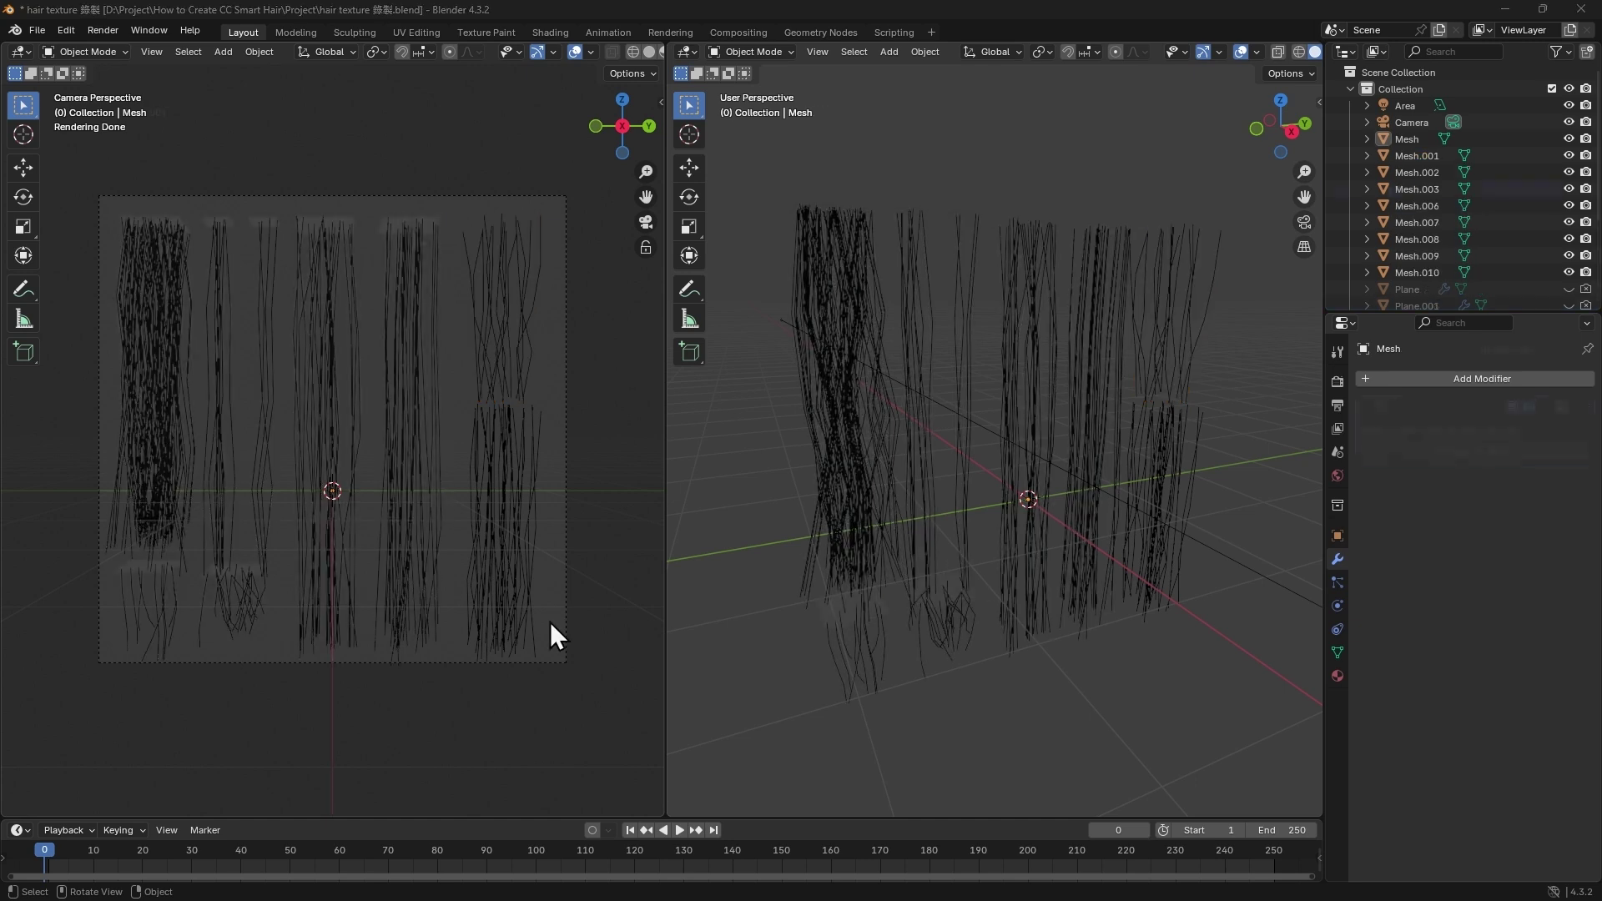
Step: Join all converted hair meshes into one object and add a Screw modifier to it
left_click_drag(549, 623, 142, 245)
key("ctrl+j")
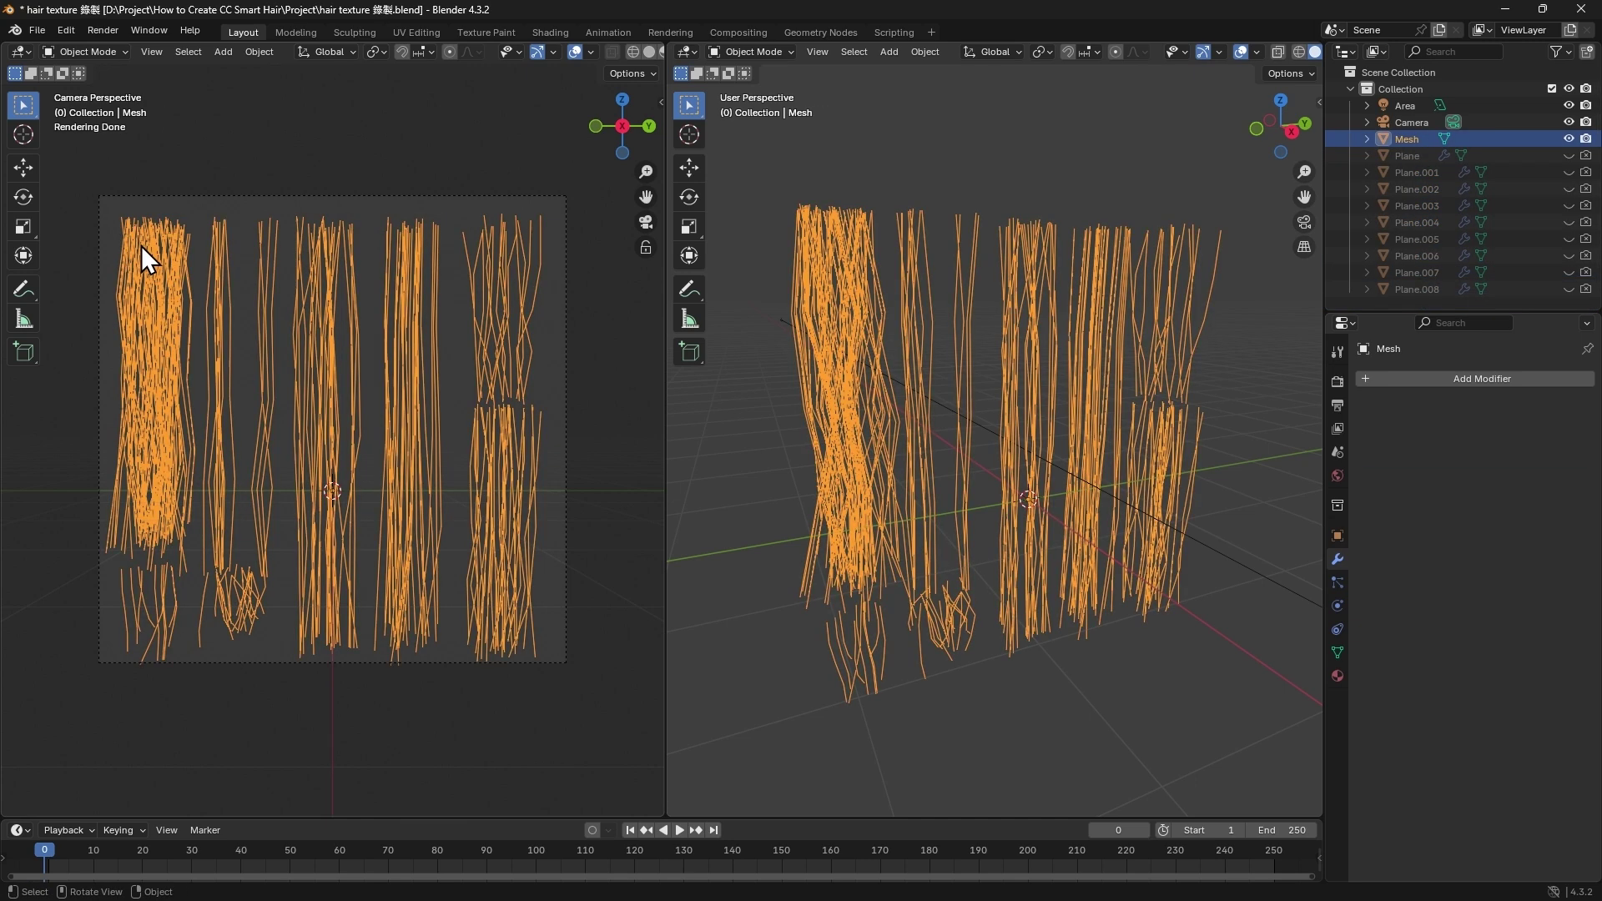
left_click(1461, 377)
type("scre")
left_click(1460, 405)
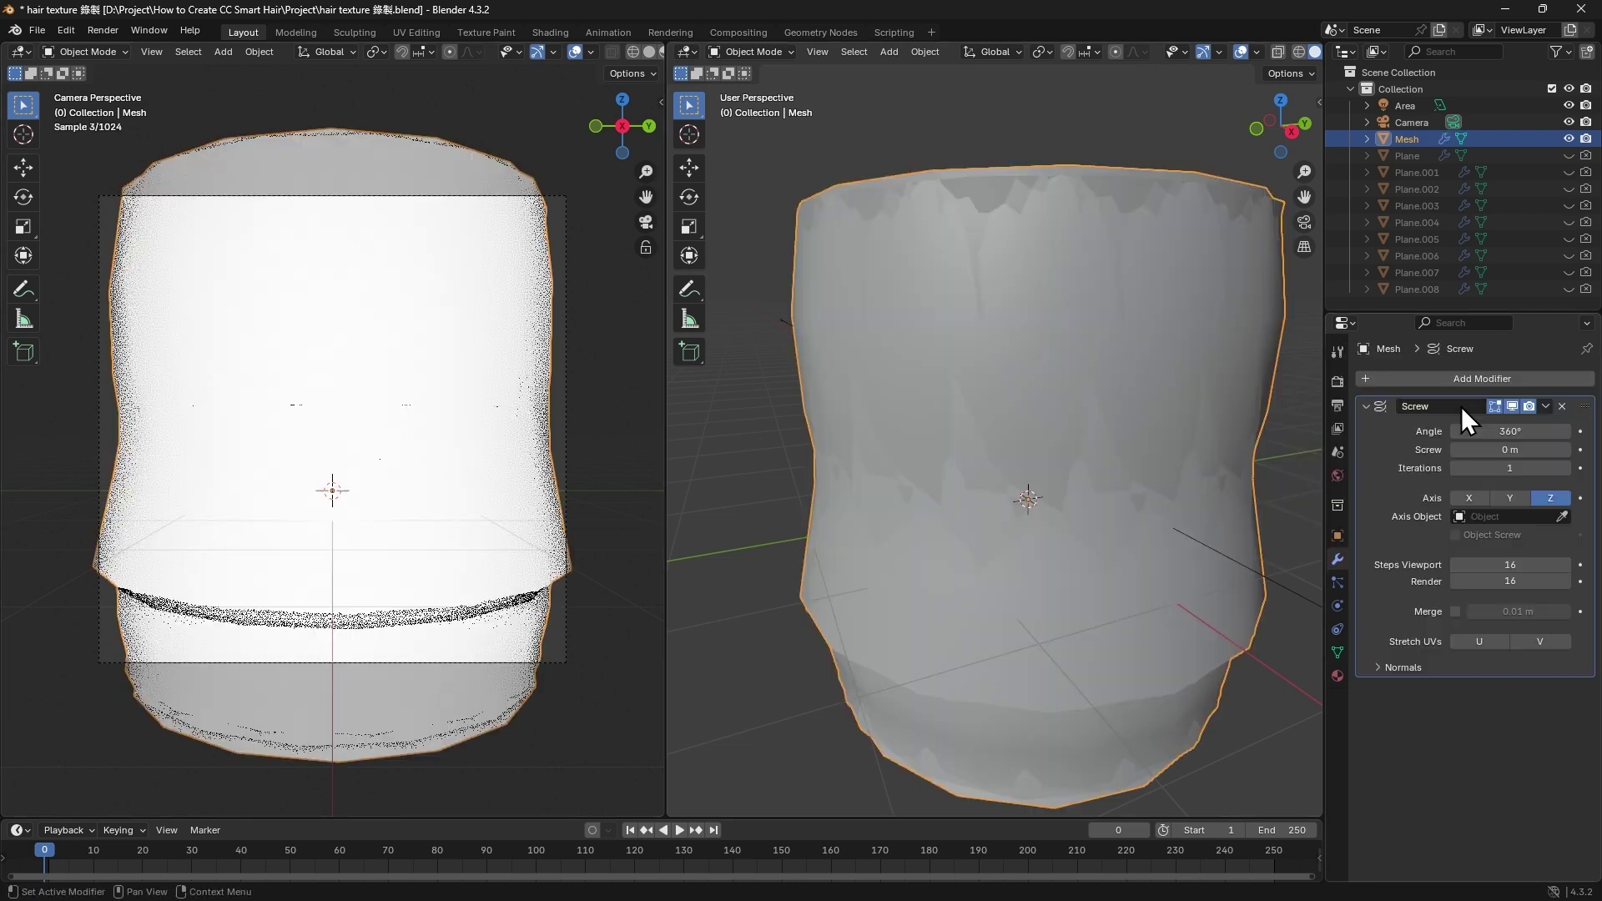
Step: Set the Screw modifier's angle to 0.1° and apply the modifier
left_click(1513, 430)
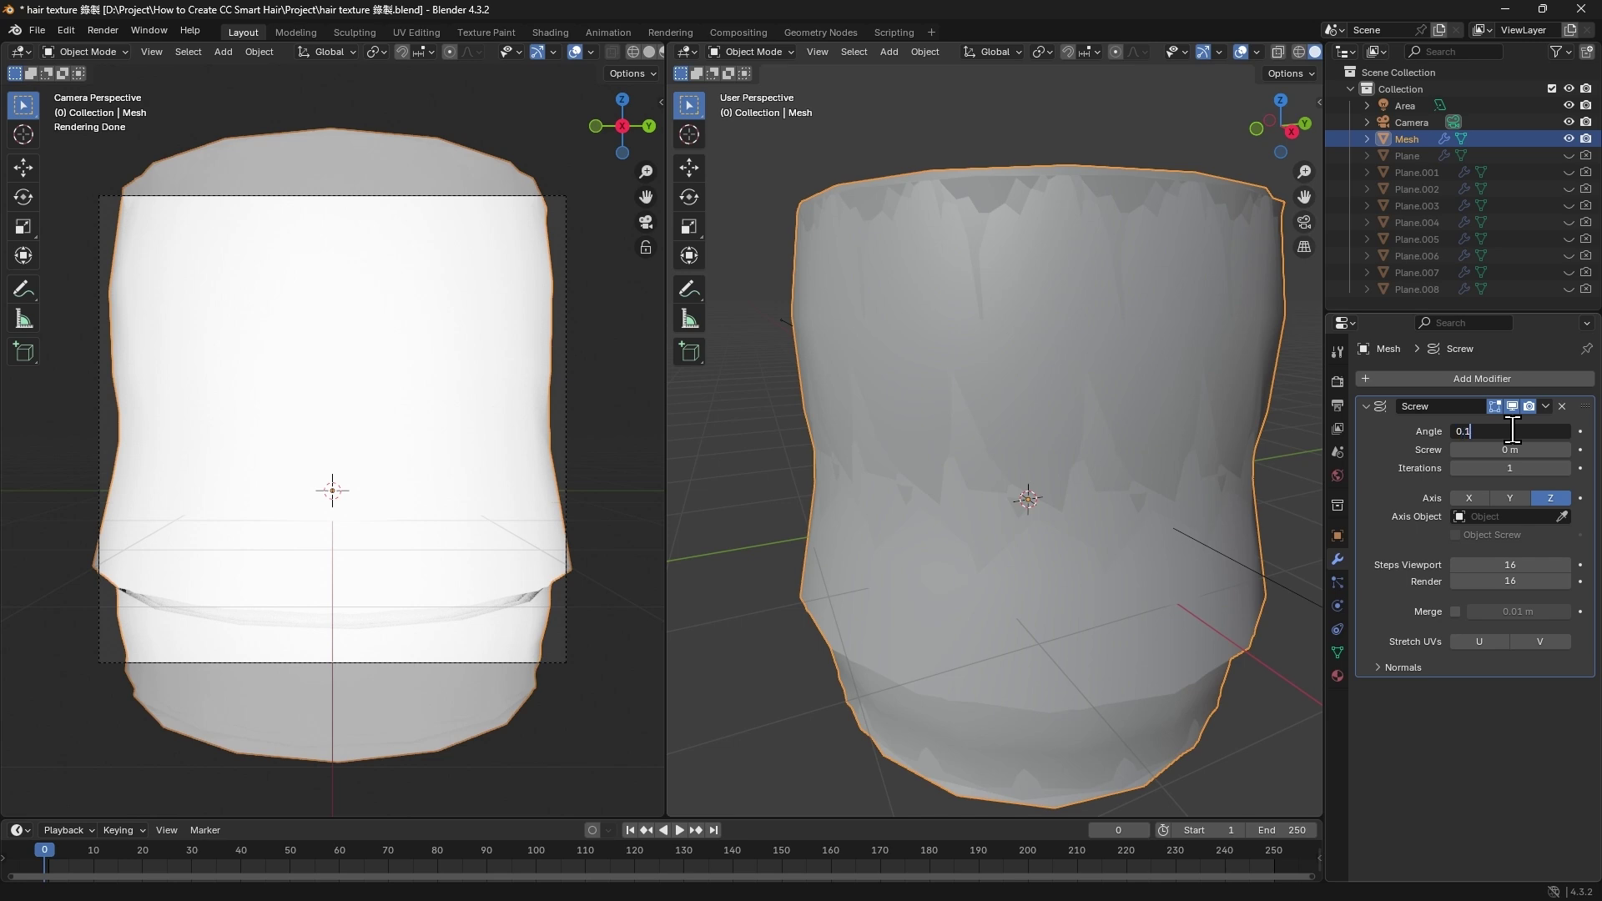
type("0.1")
key("Return")
left_click(1545, 406)
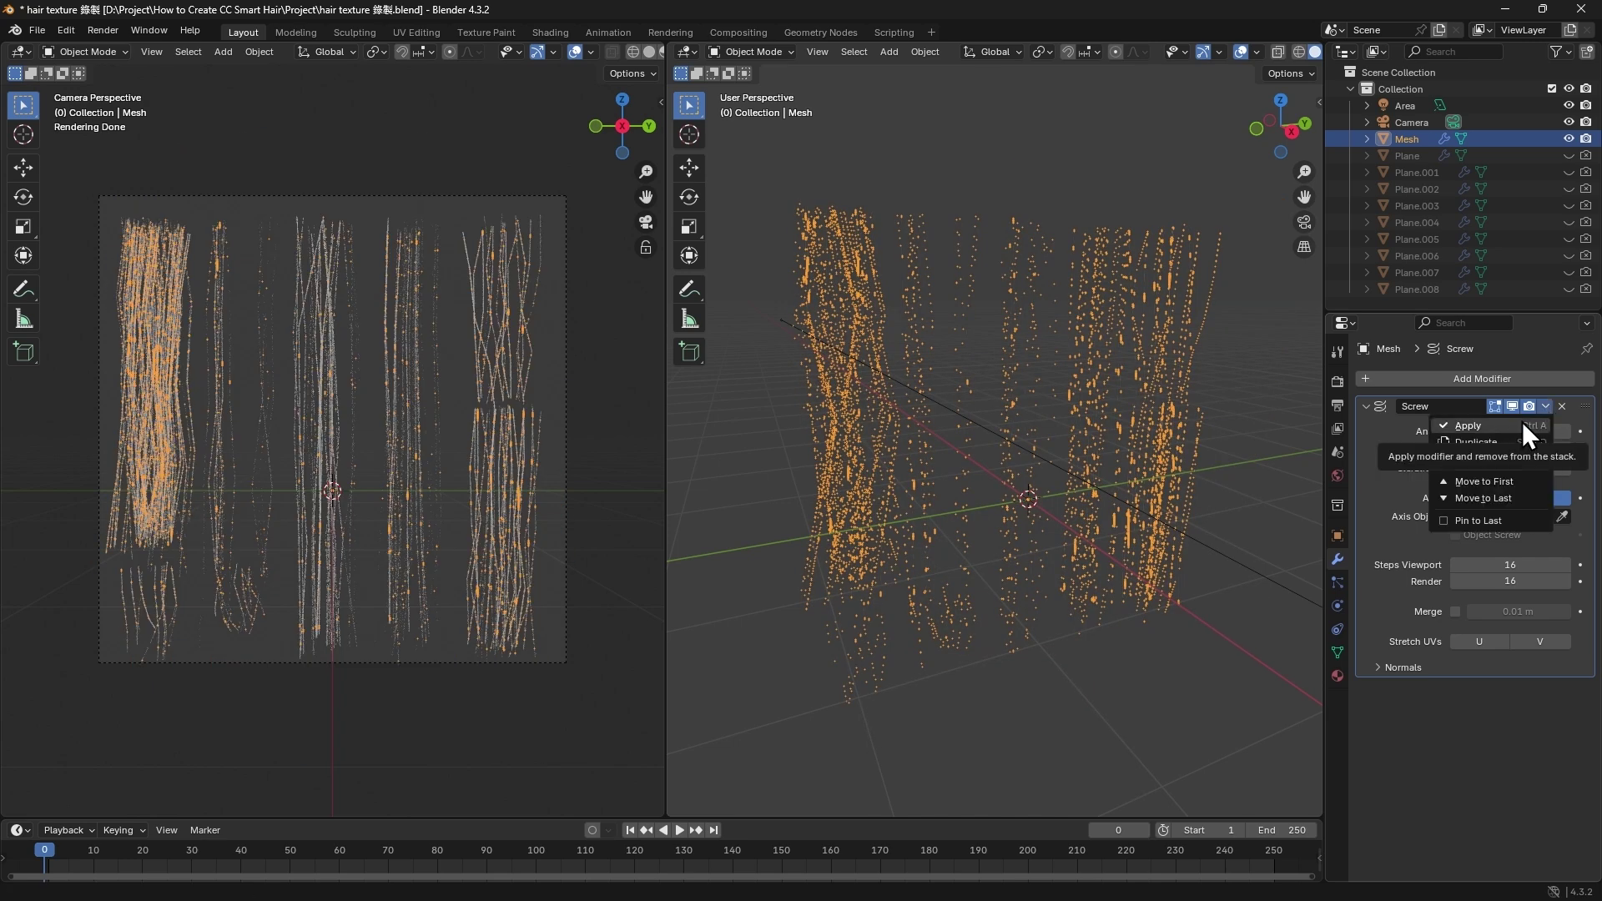
left_click(1522, 424)
Step: Add a Solidify modifier to the joined hair mesh with a thickness of 0.003 m
left_click(1524, 380)
type("soli")
key("Return")
double_click(1519, 451)
type("0.0")
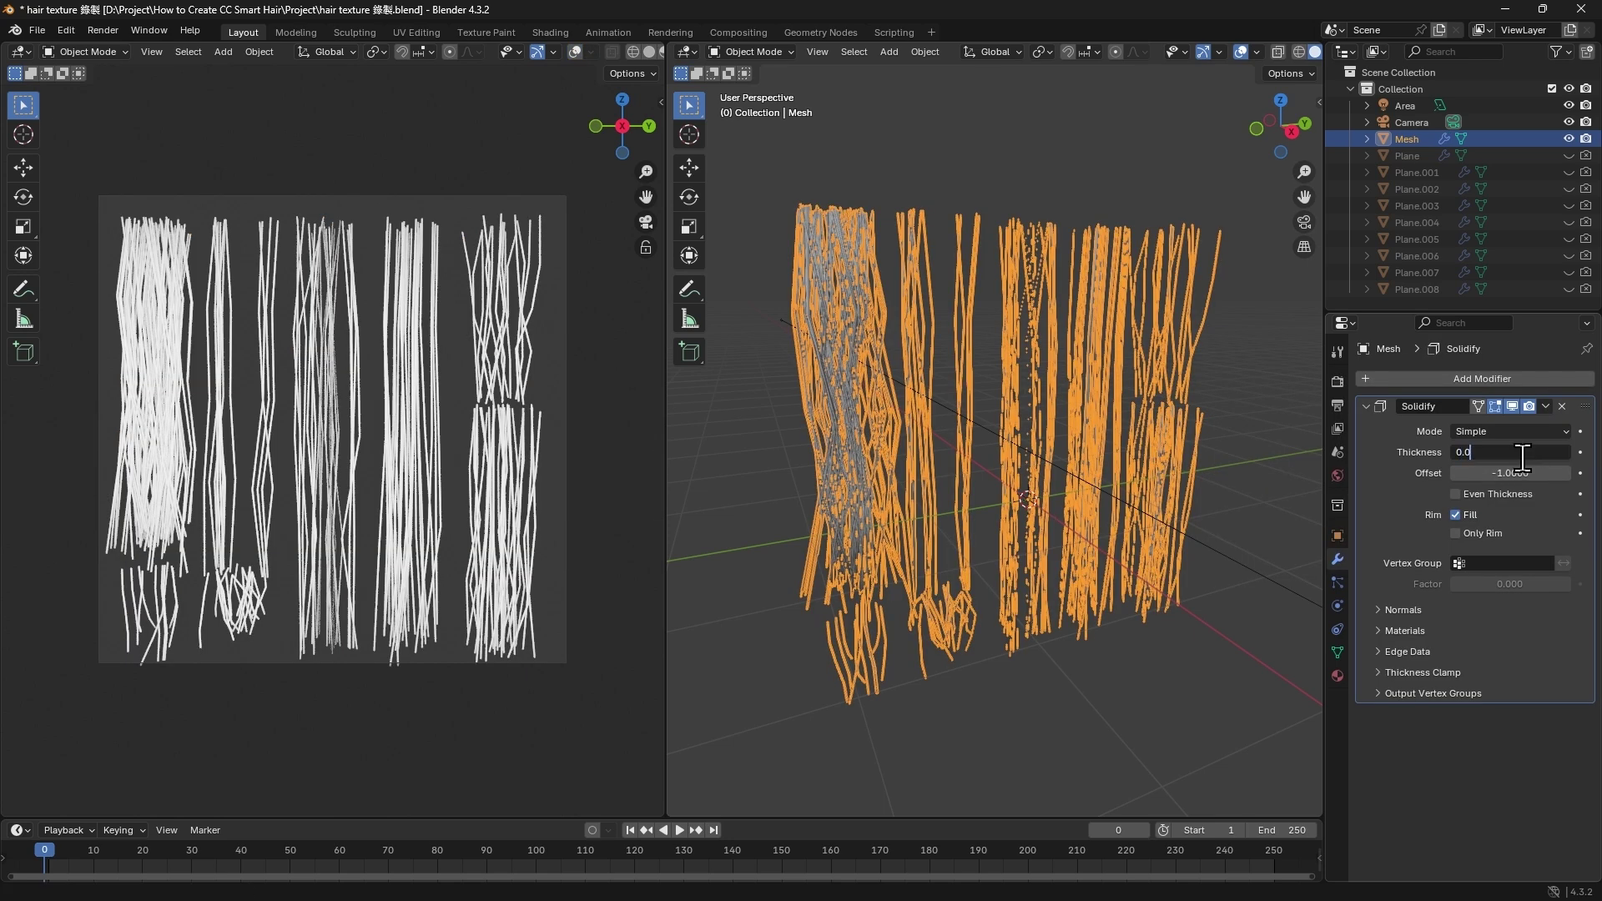
type("03")
key("Return")
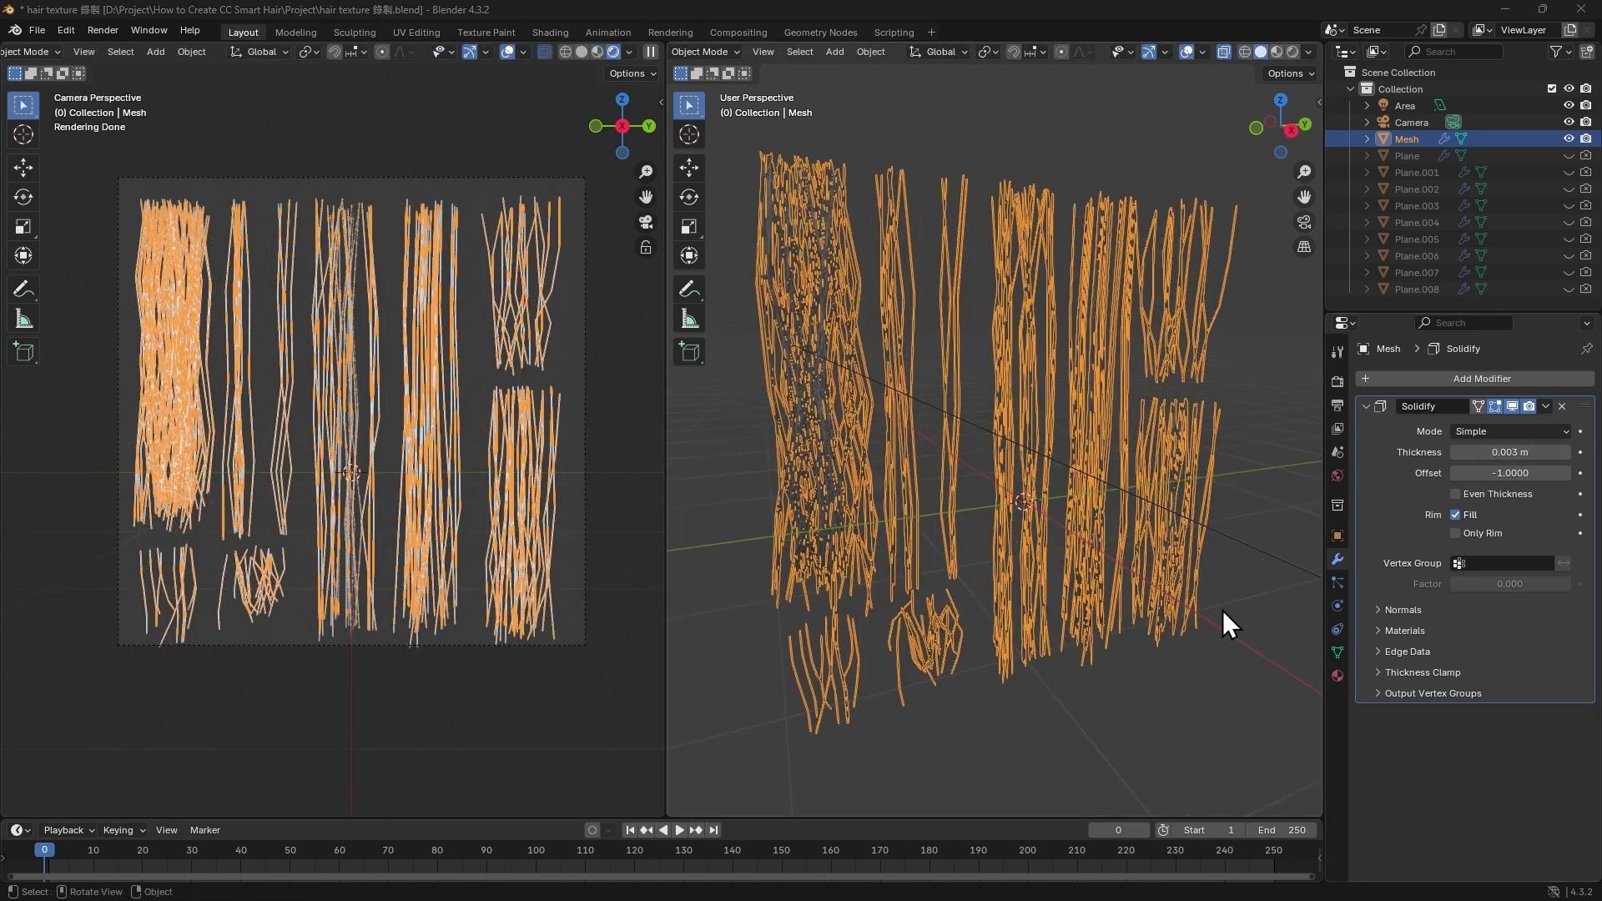
Step: Create a vertex group named Solidify on the joined hair mesh
left_click(1337, 654)
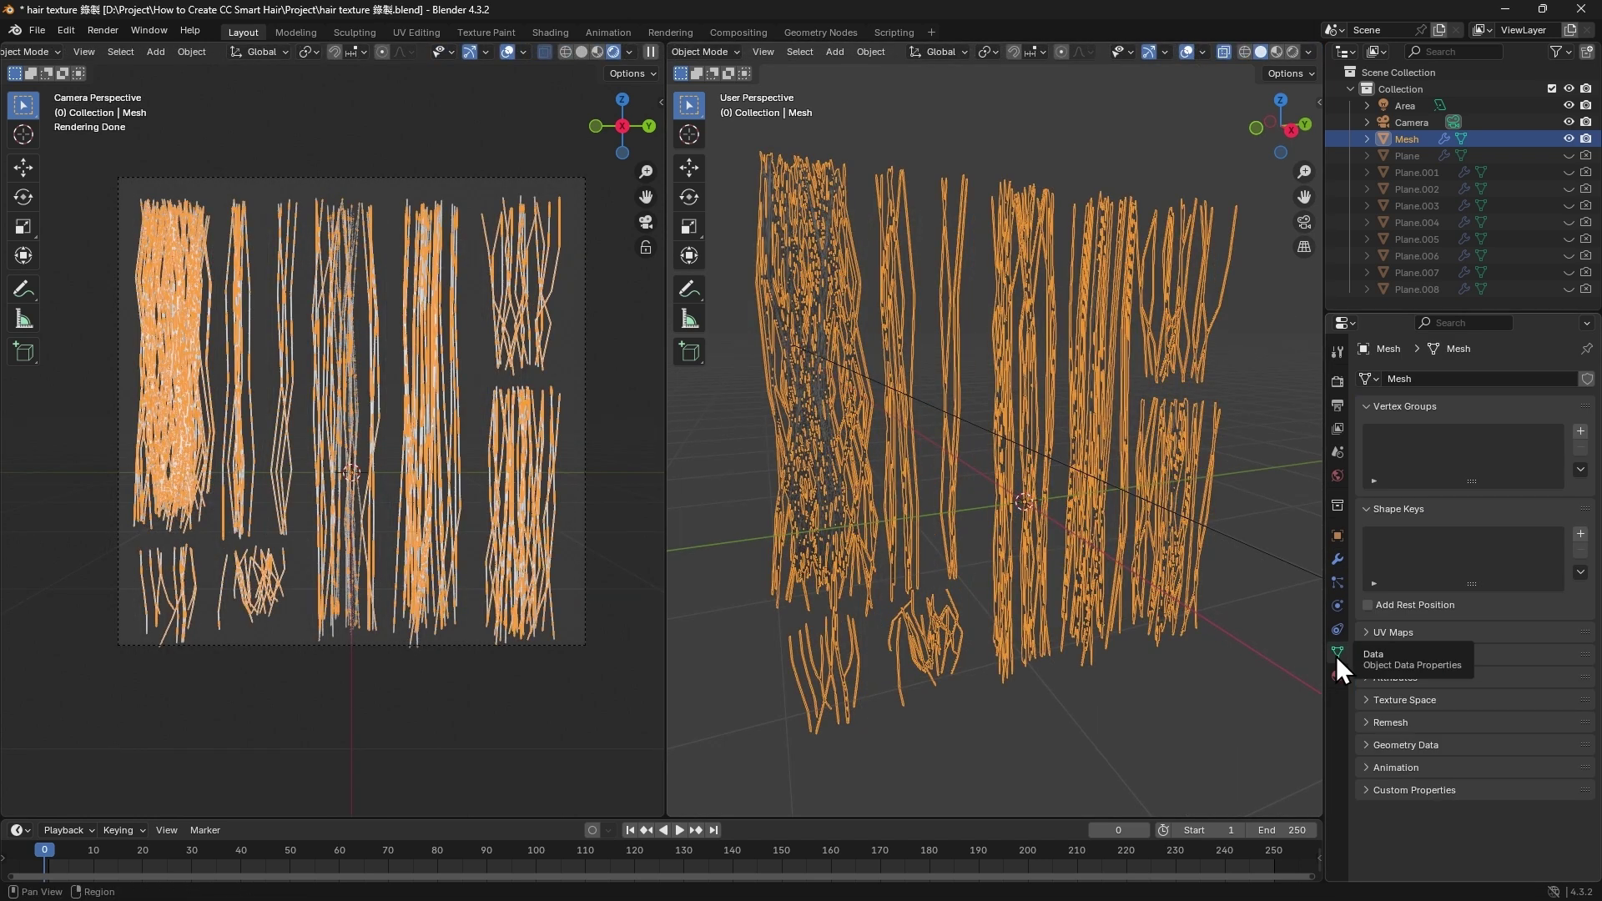
left_click(1581, 432)
double_click(1412, 436)
type("Solidify")
key("Return")
Step: Switch the hair mesh to Edit Mode and box-select the upper parts of the strands for the Solidify vertex group
key("ctrl+Tab")
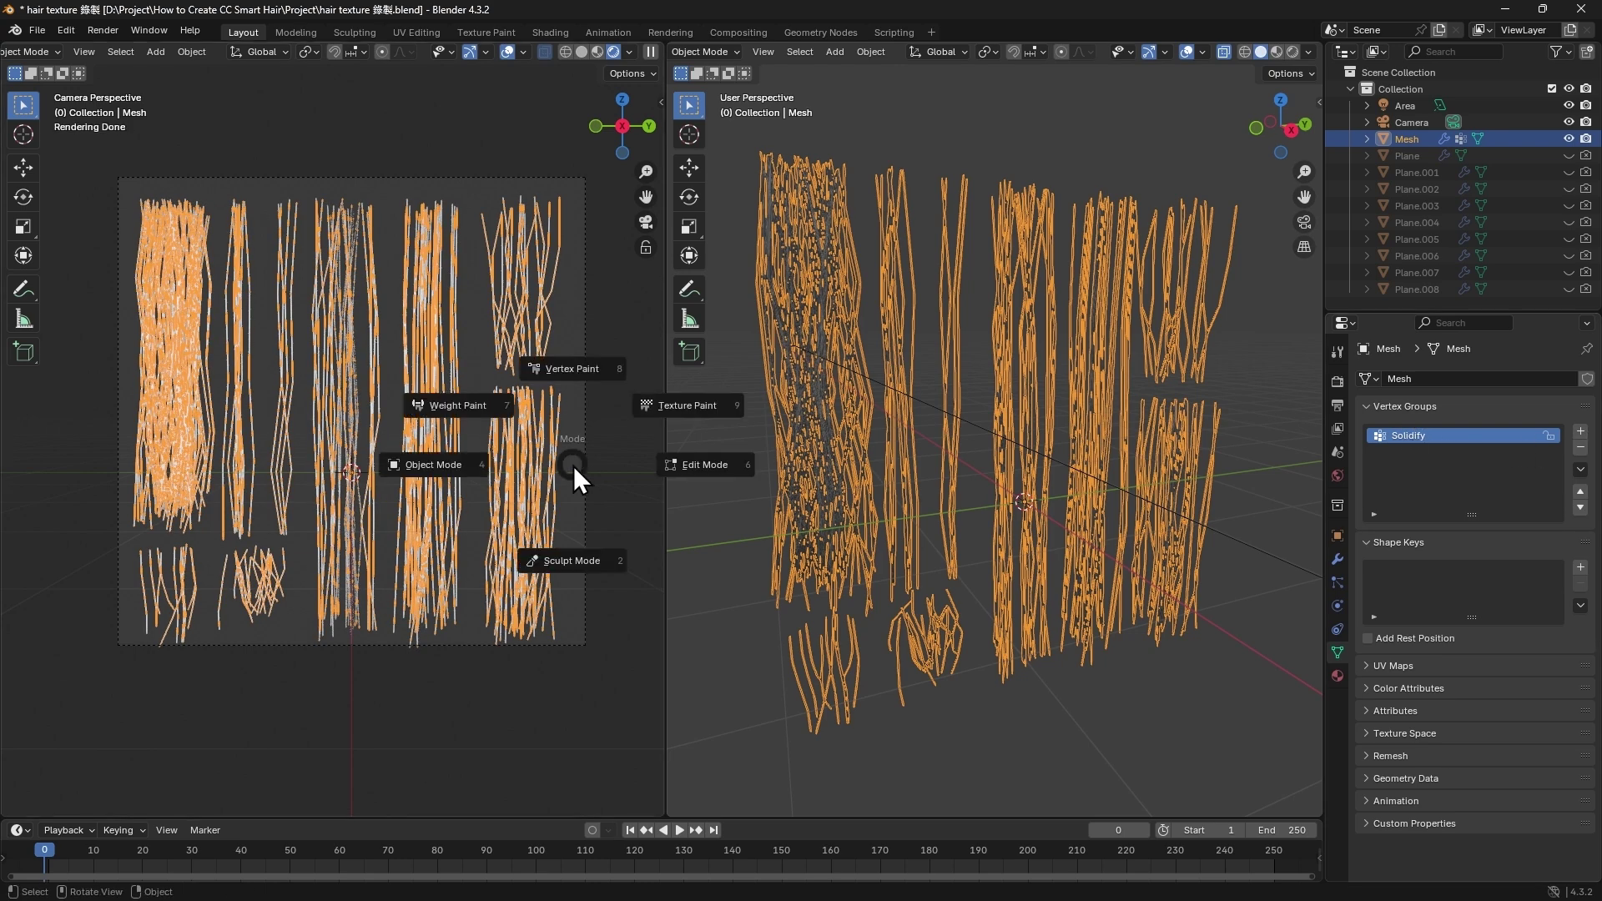
left_click(726, 466)
left_click_drag(103, 169, 320, 392)
left_click_drag(304, 168, 465, 455, "shift")
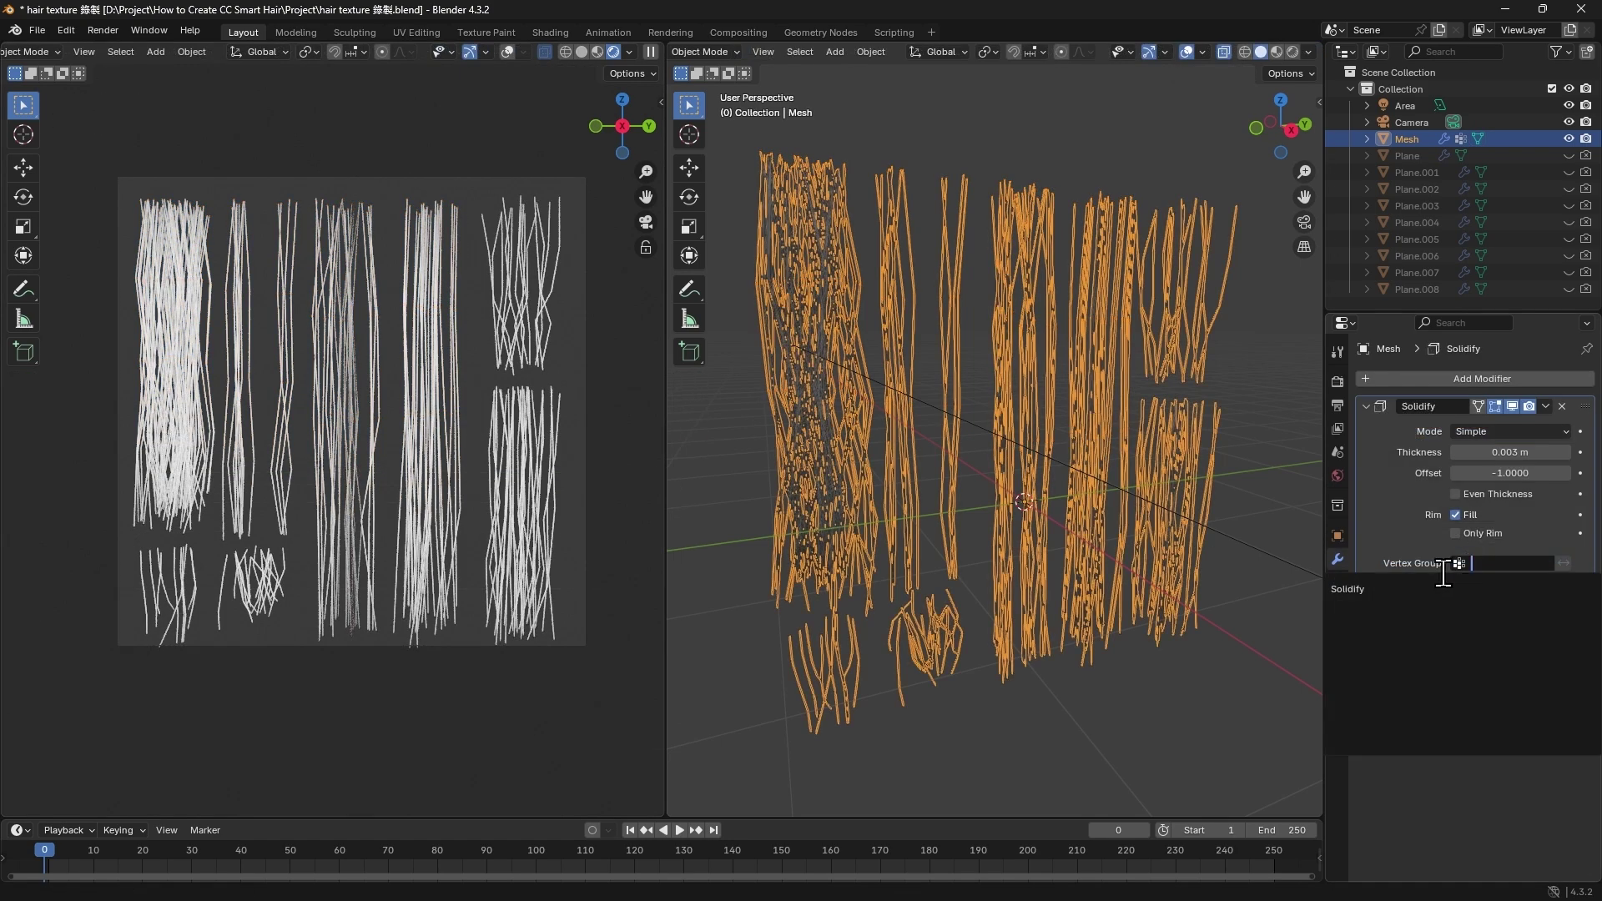
Step: Limit the Solidify modifier to the Solidify vertex group at 0.002 m thickness and apply the modifier
left_click(1457, 564)
left_click(1406, 588)
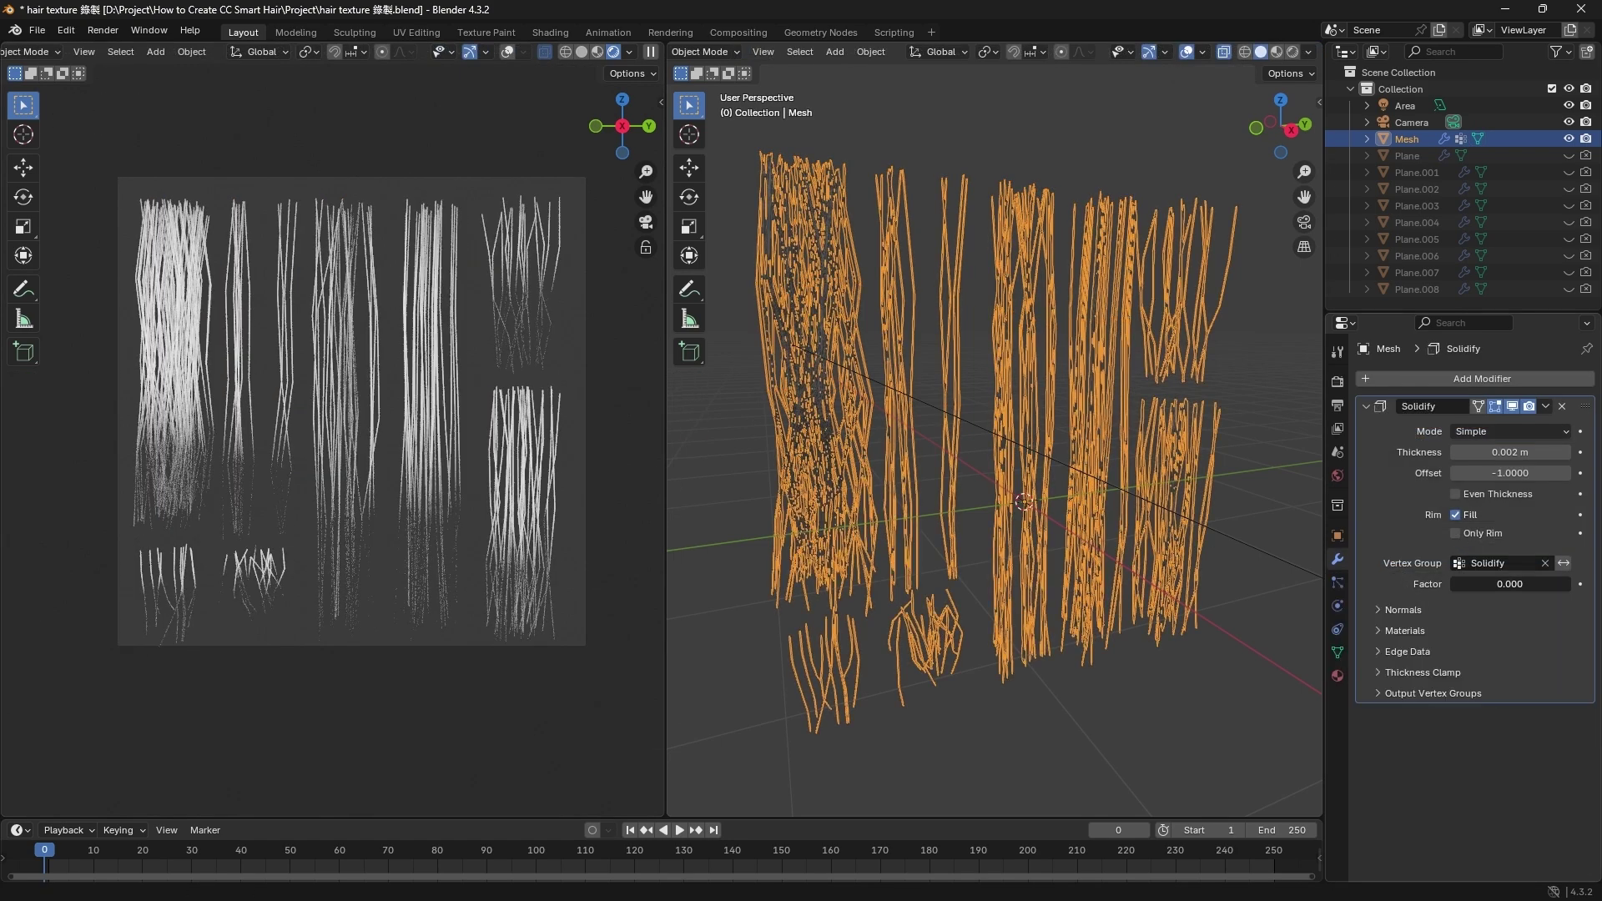
left_click(1546, 407)
left_click(1524, 424)
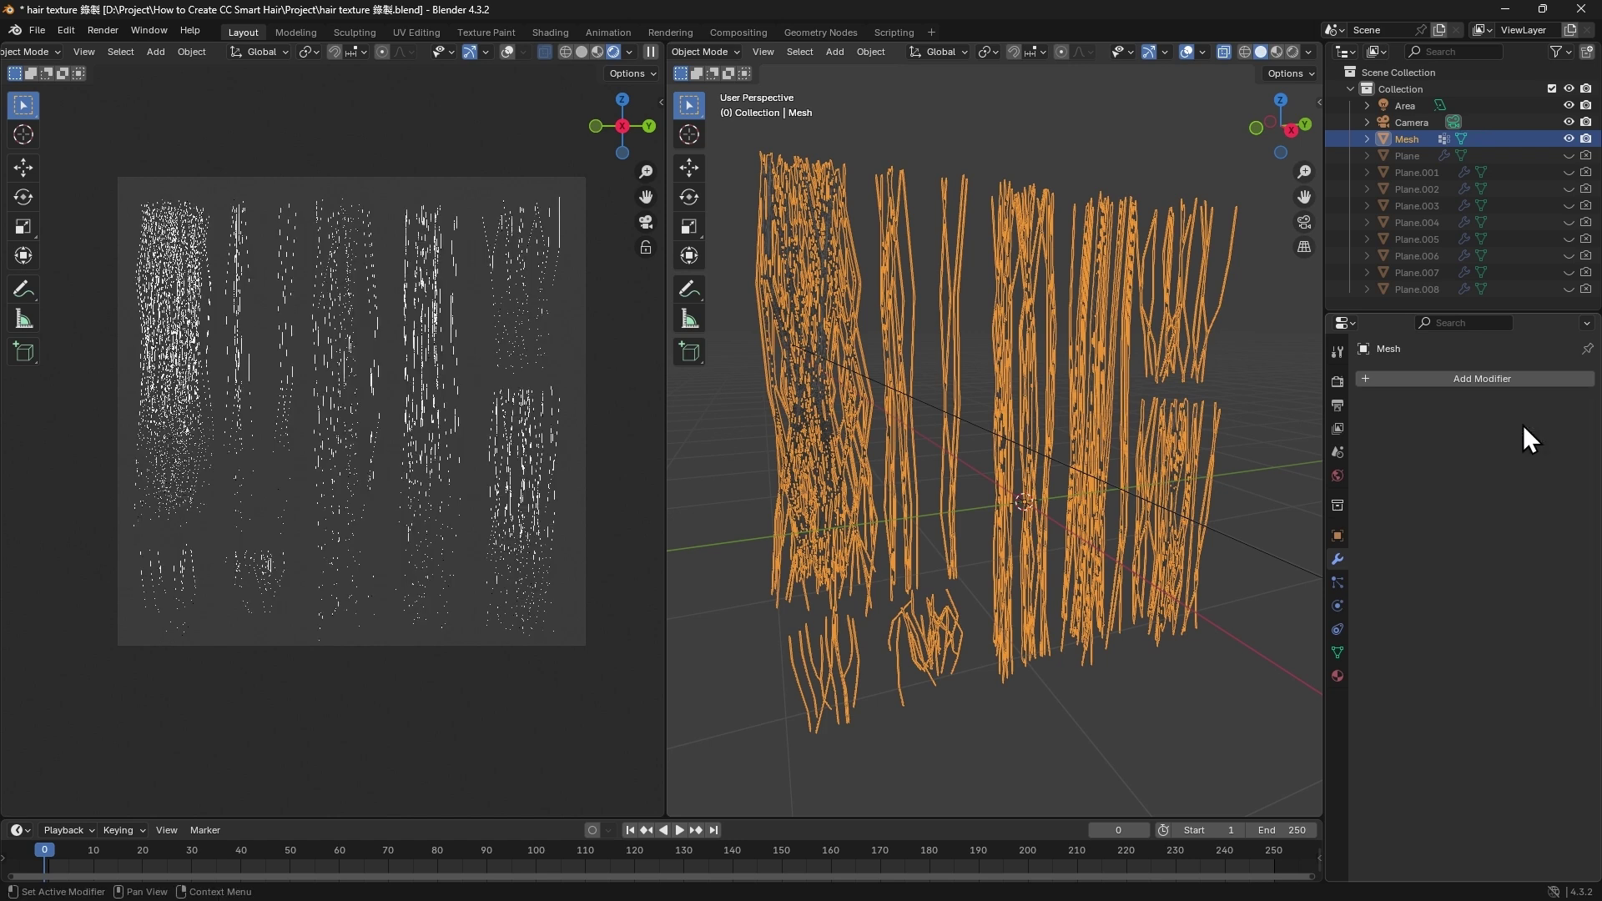
Step: Add a Subdivision Surface modifier to the hair mesh and apply it
left_click(1506, 378)
type("subd")
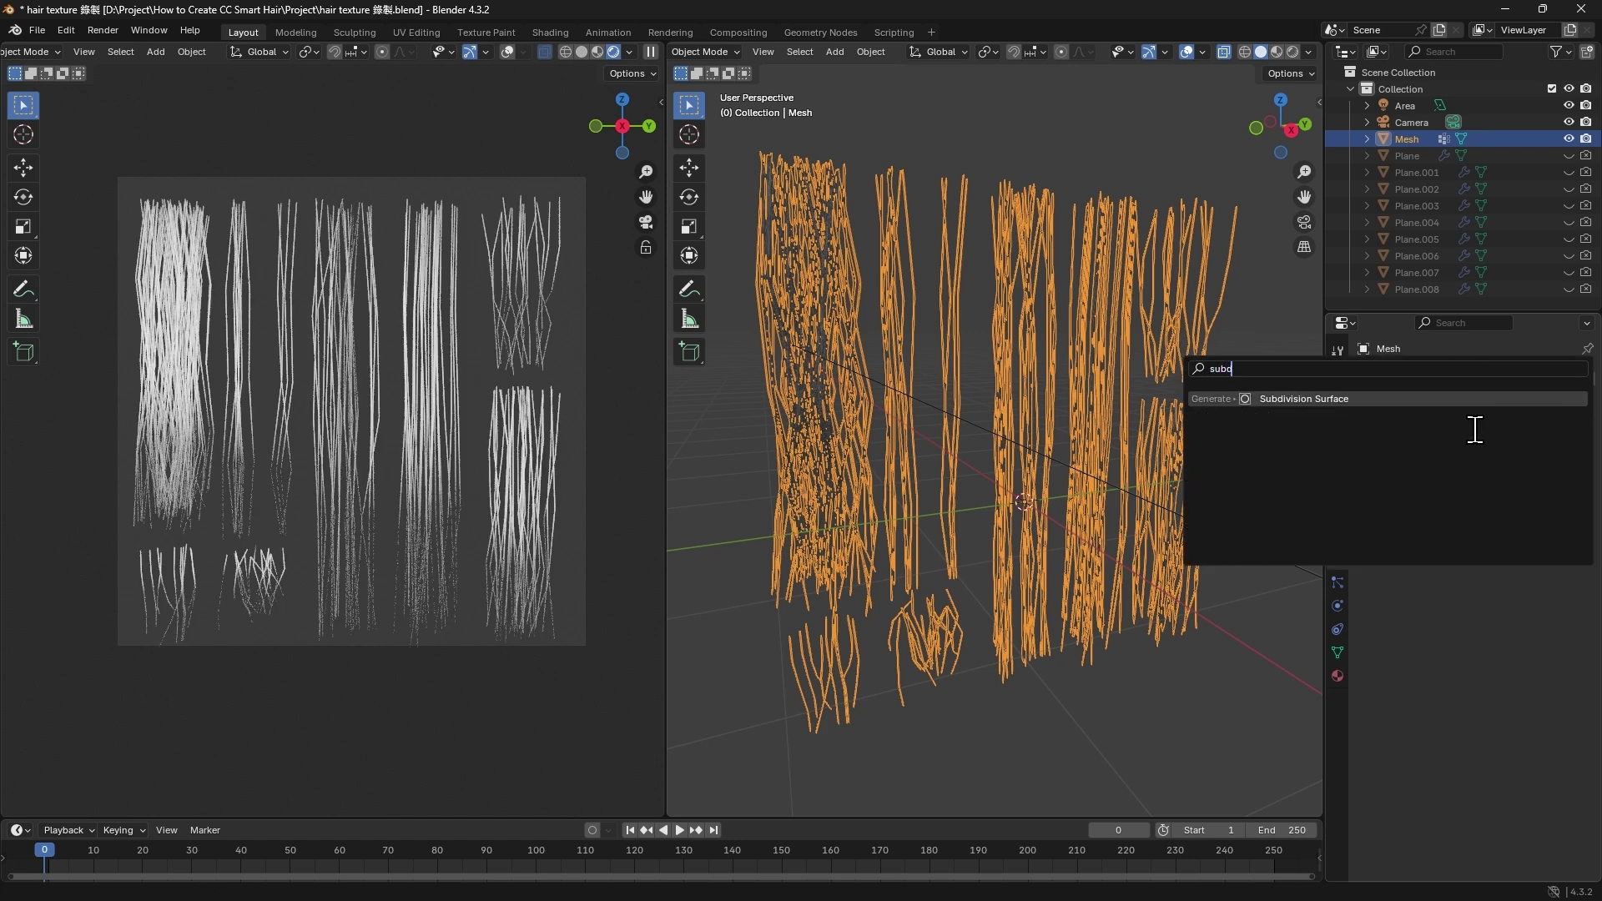
left_click(1470, 398)
left_click(1546, 406)
left_click(1537, 429)
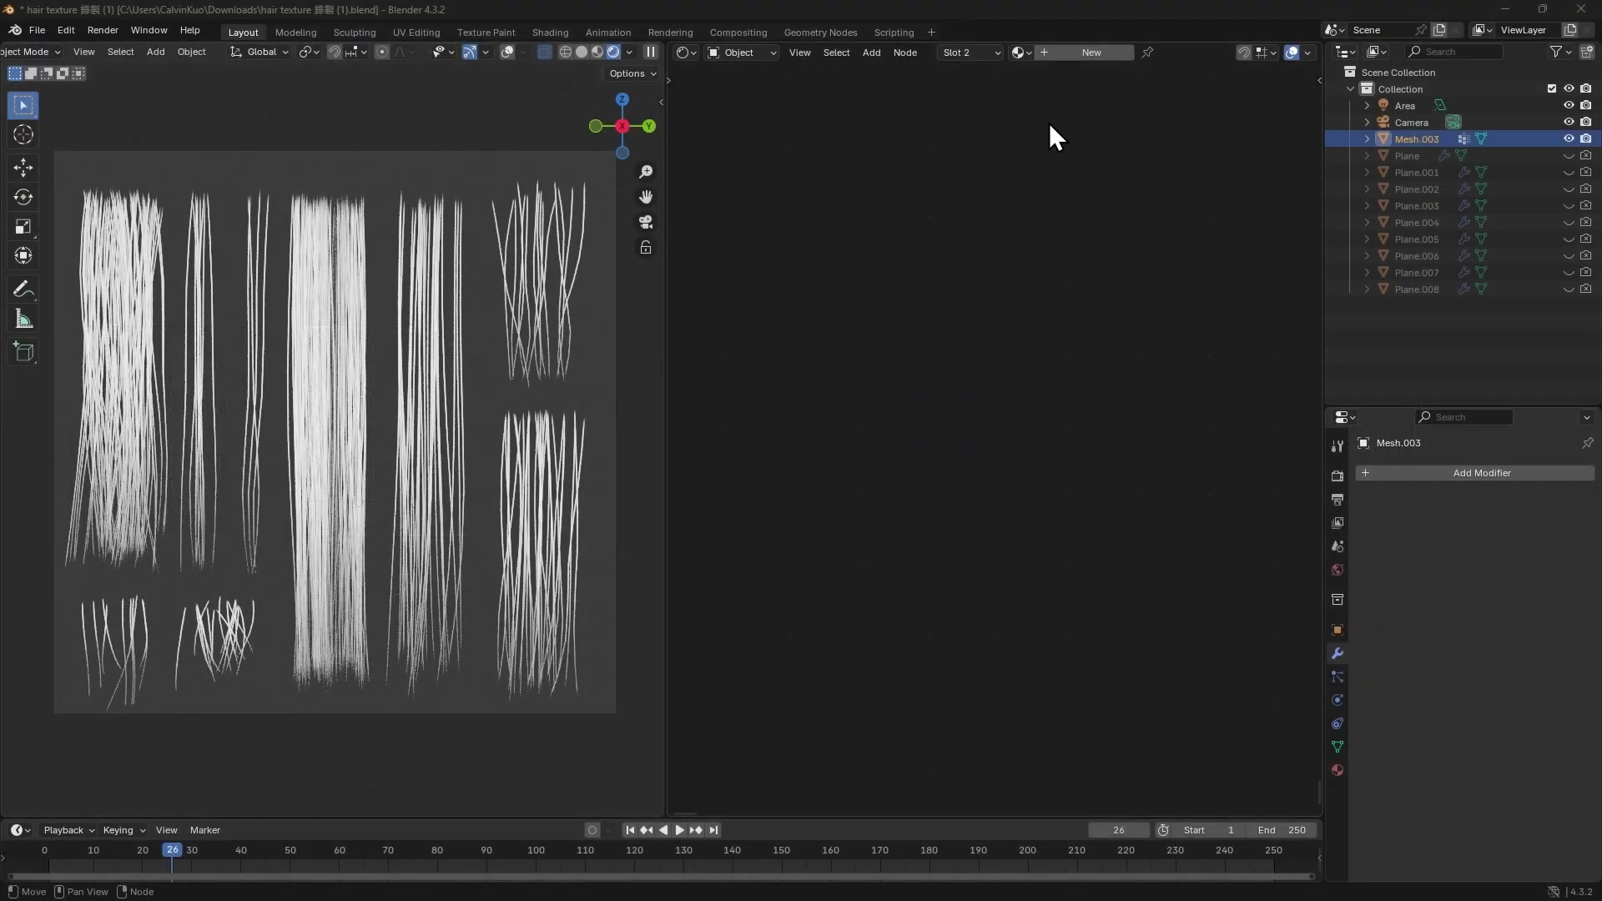
Step: Create a new material for the hair mesh and add an Ambient Occlusion node below the Principled BSDF
left_click(1070, 55)
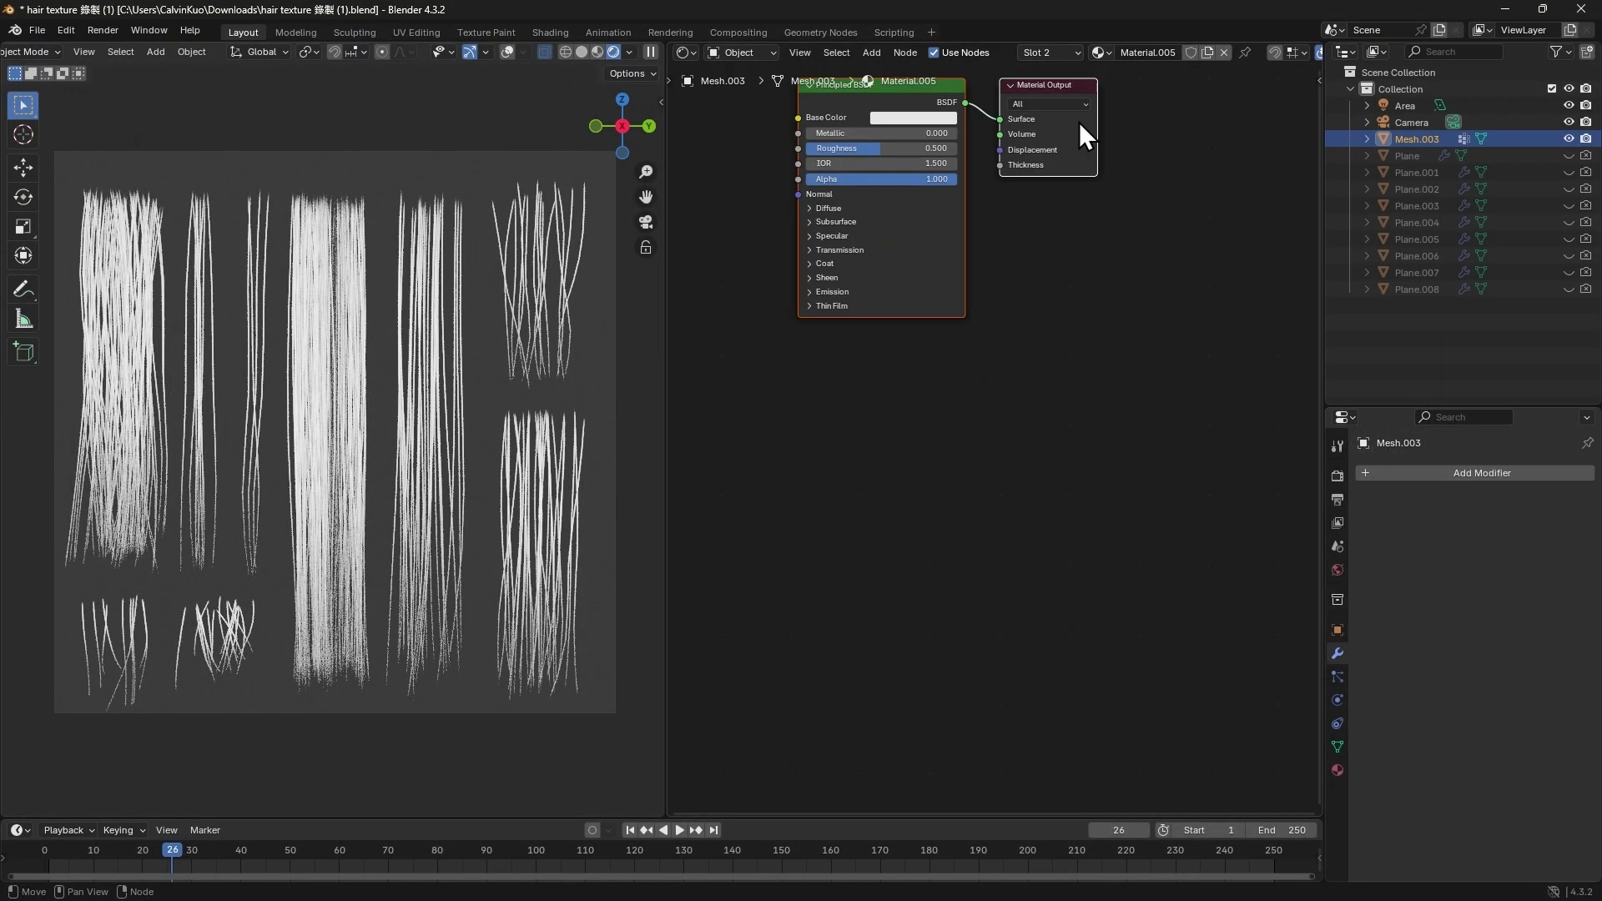
middle_click_drag(1105, 236, 1118, 299)
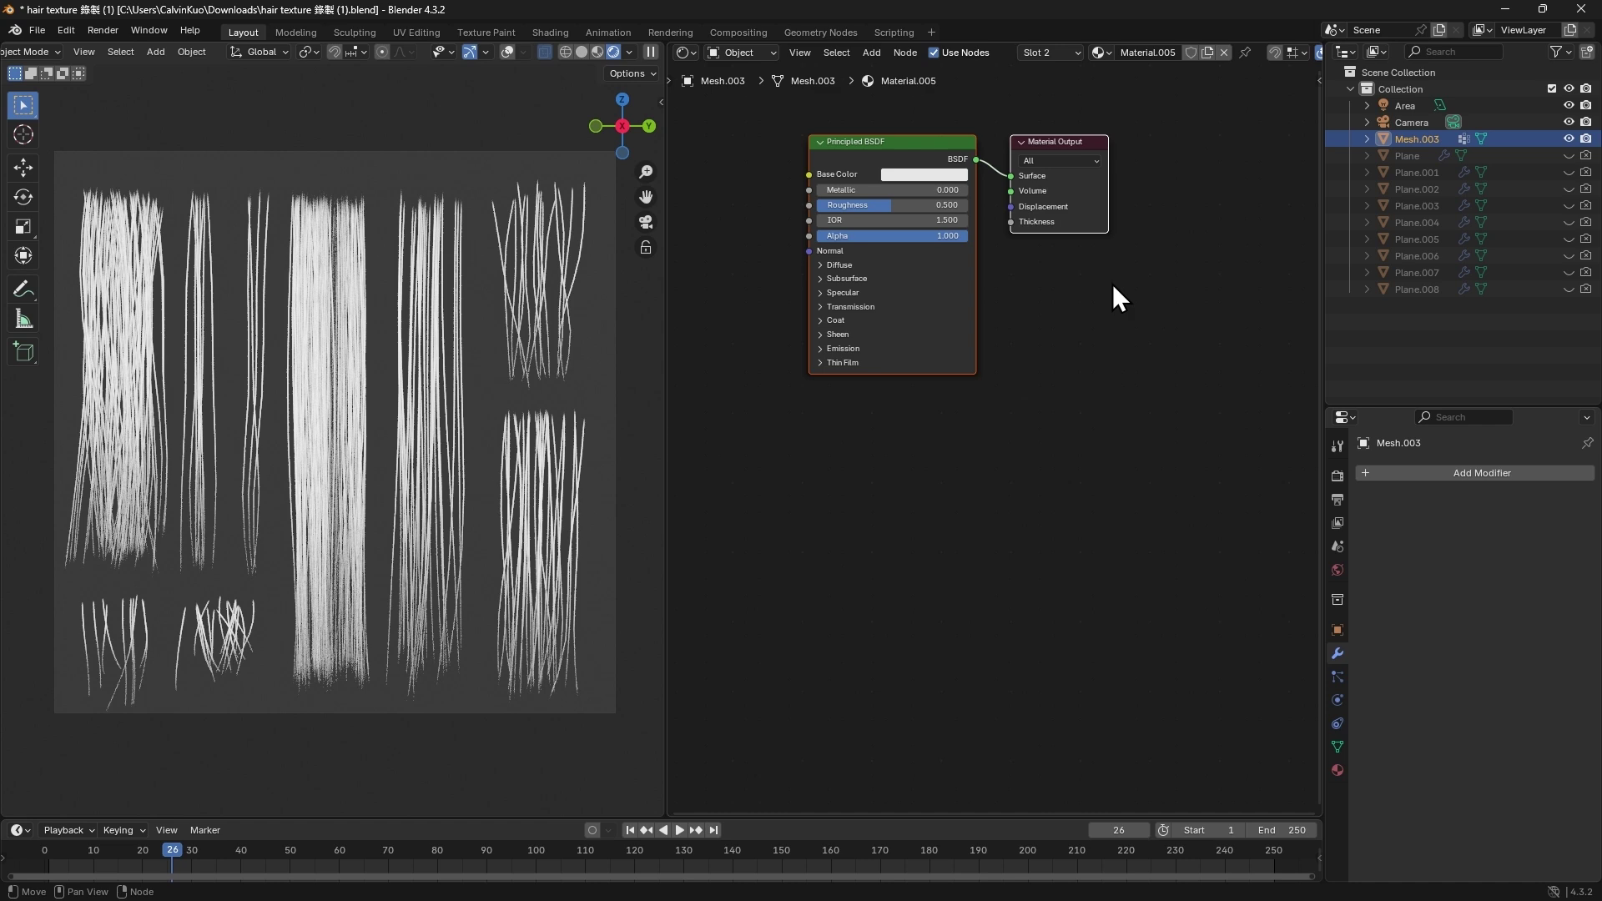
left_click(918, 468)
key("shift+a")
type("AO")
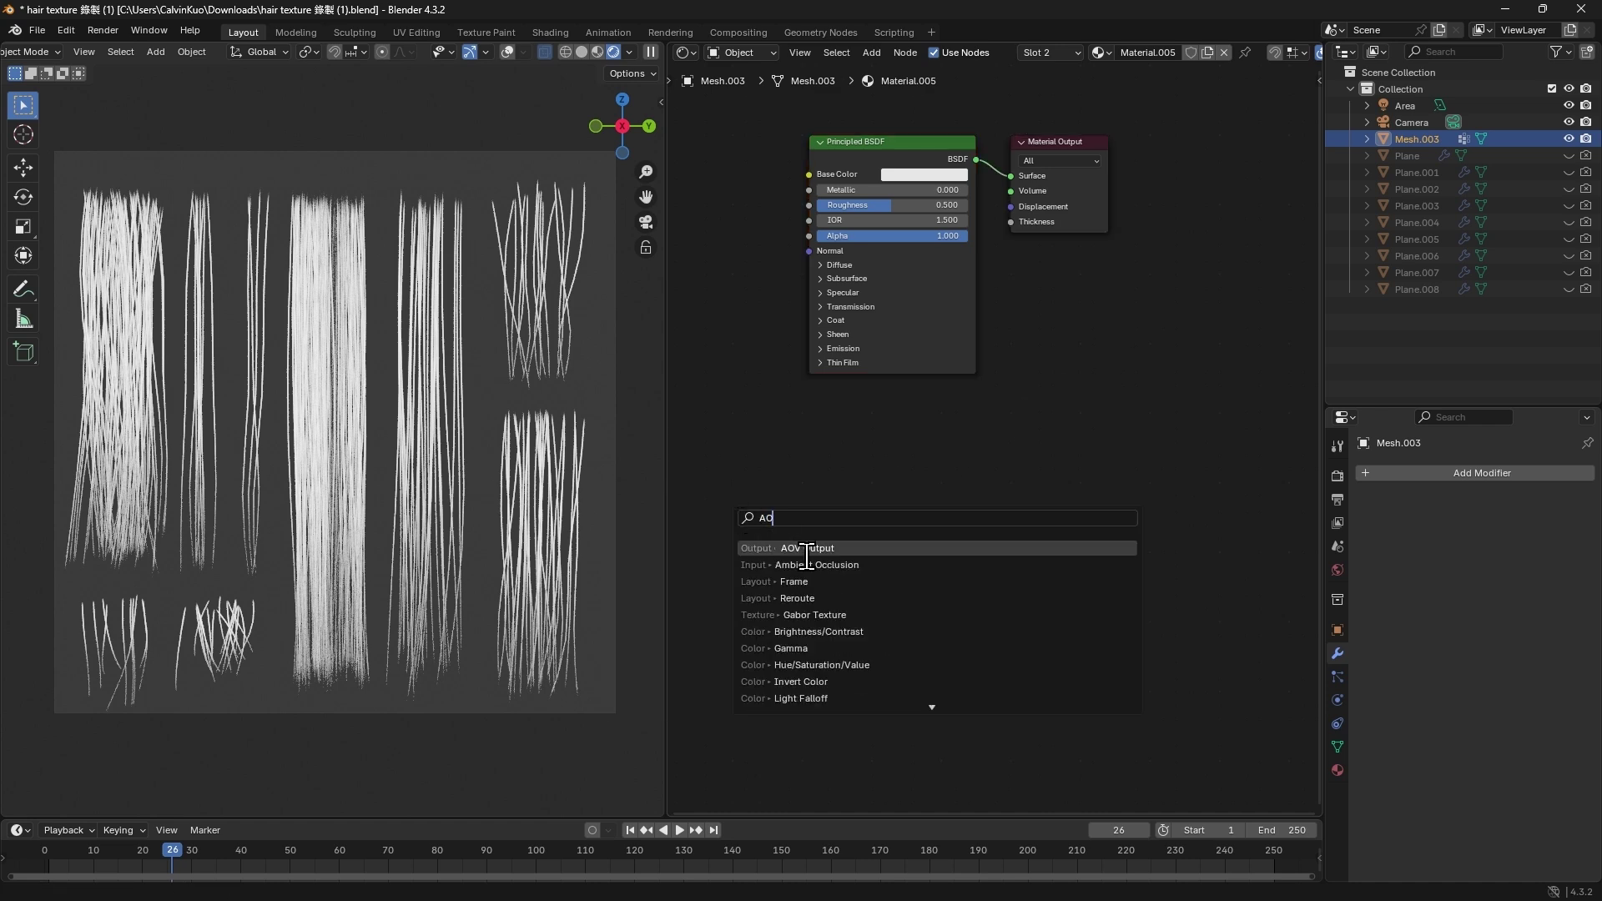
left_click(799, 548)
left_click(741, 500)
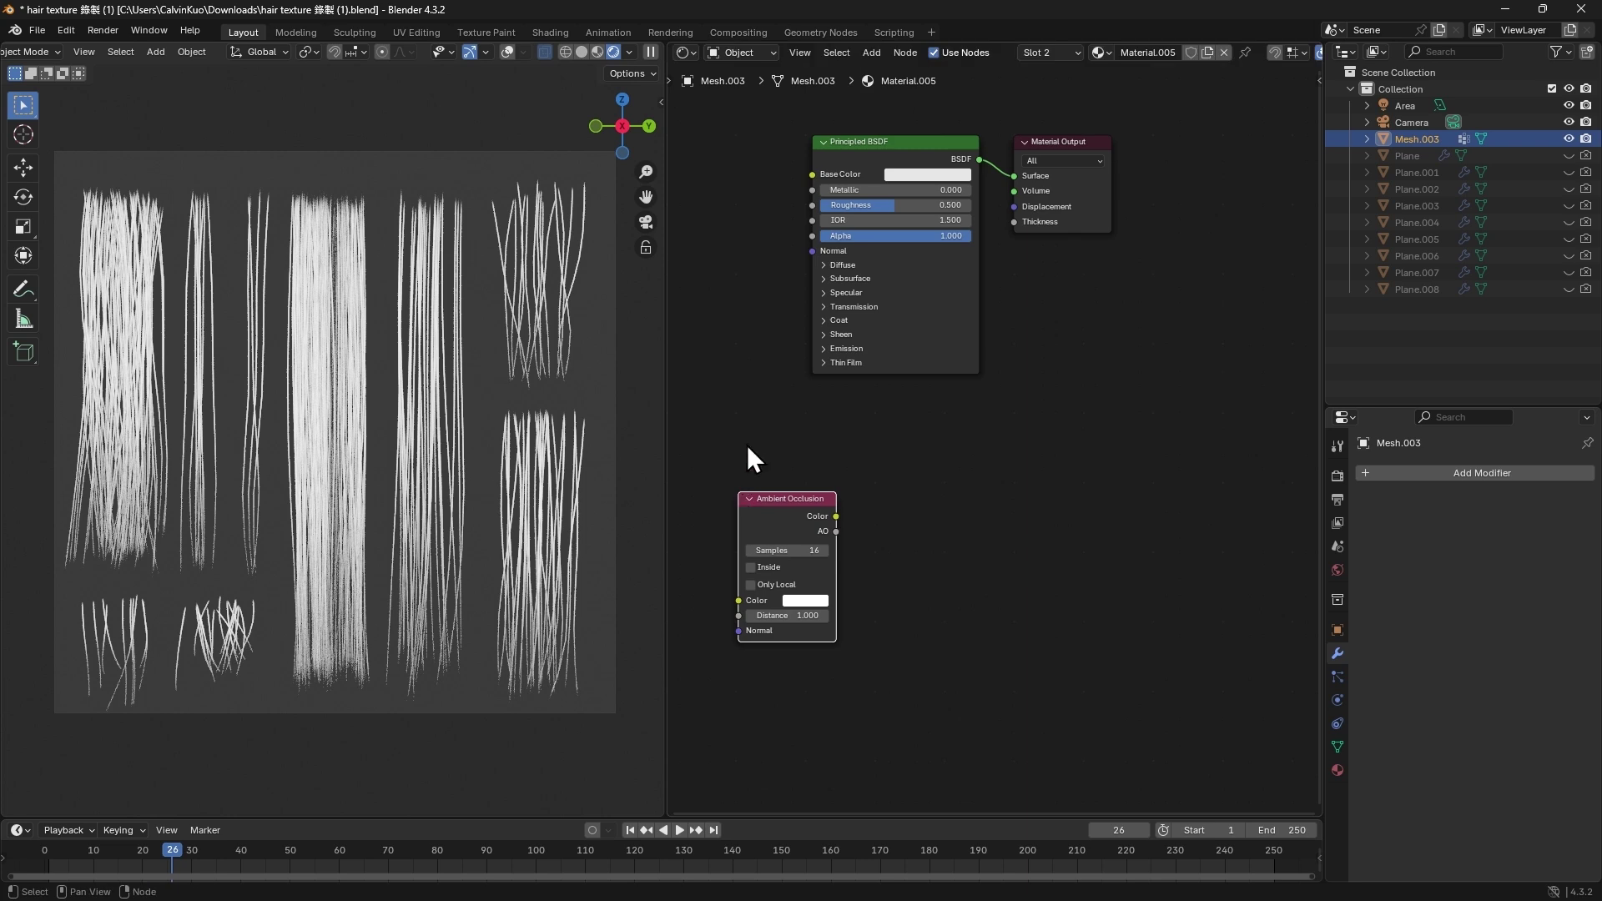
Step: Add a Color Ramp node beside the Ambient Occlusion node
key("shift+a")
type("colo")
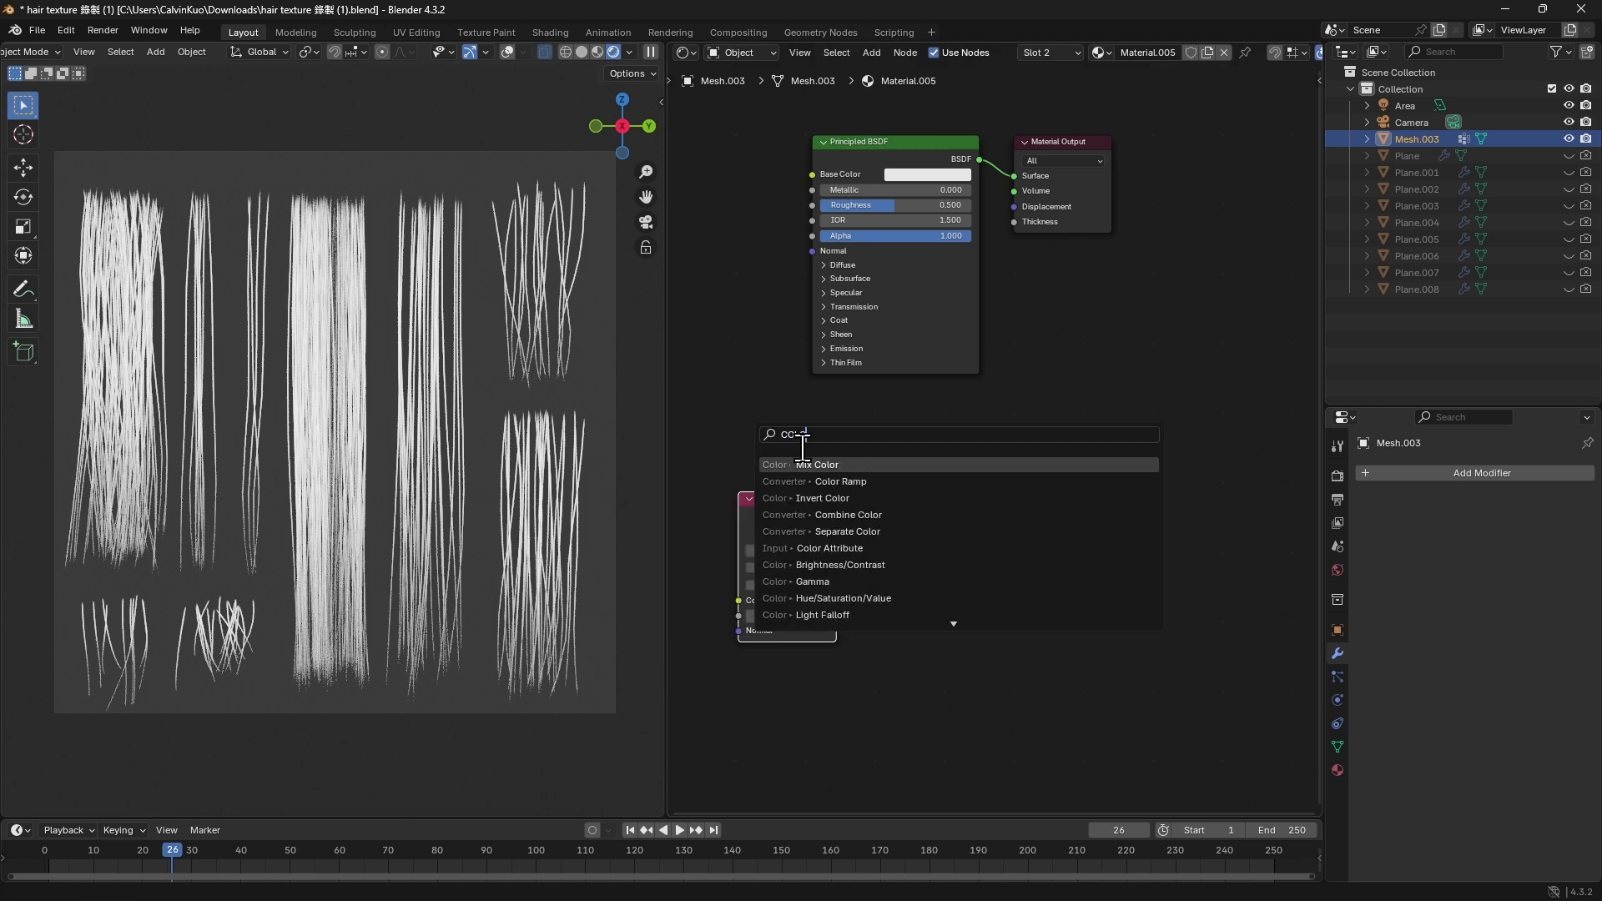
left_click(839, 482)
left_click(881, 502)
Step: Wire AO through the Color Ramp and a new Emission node to the material surface, shifting the ramp's black stop inward
key("shift+a")
type("emi")
left_click(1161, 430)
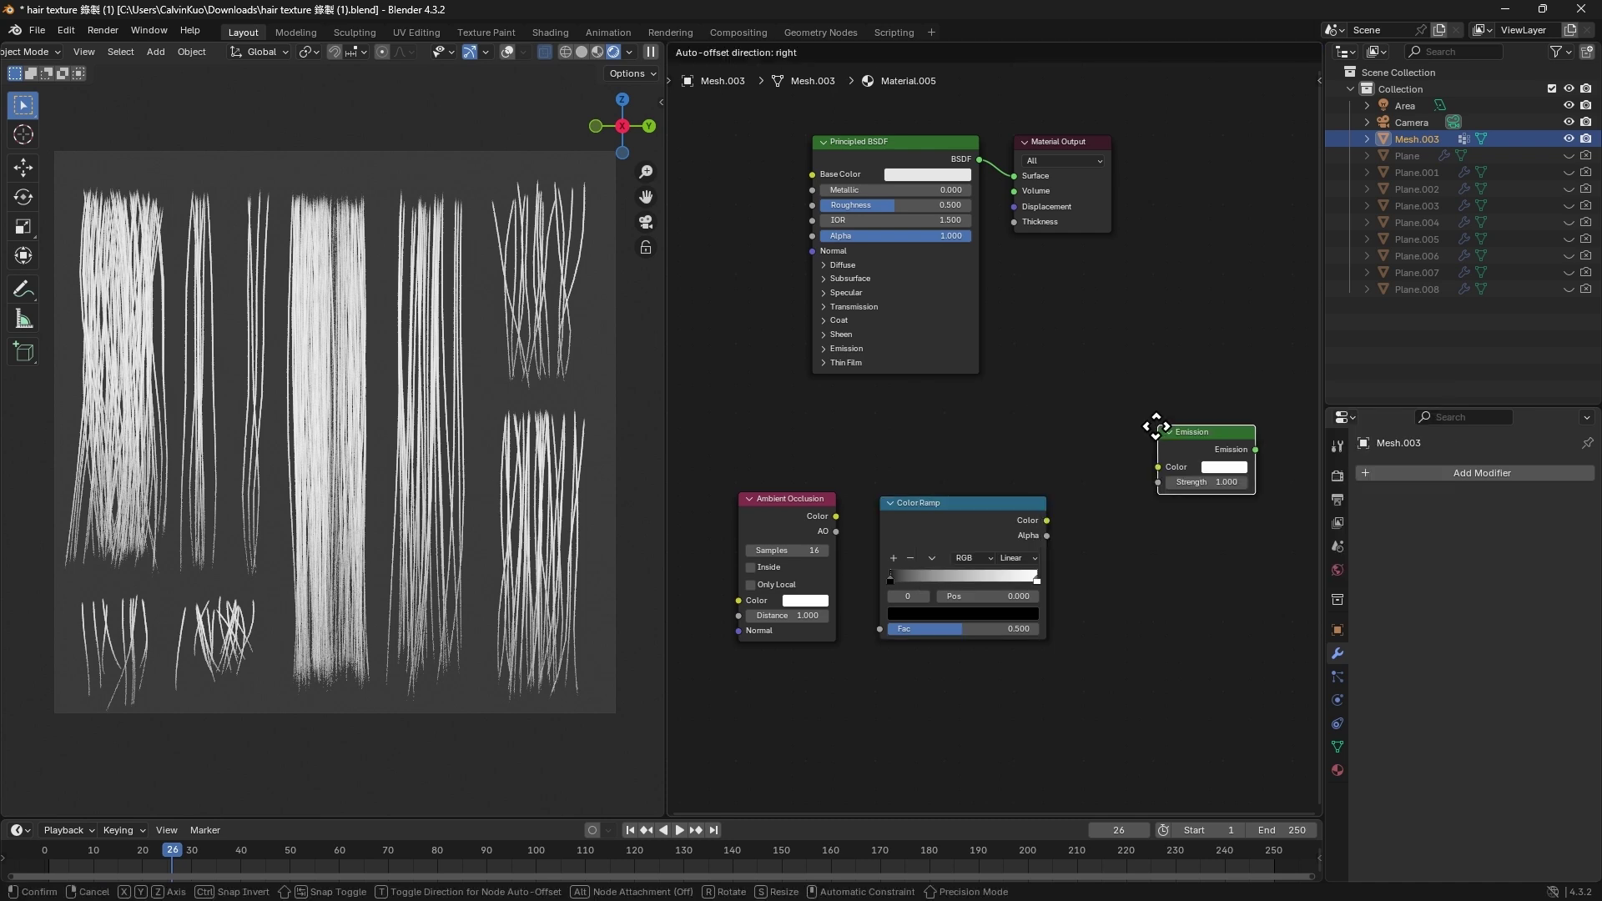
left_click(1104, 506)
left_click_drag(1046, 521, 1104, 547)
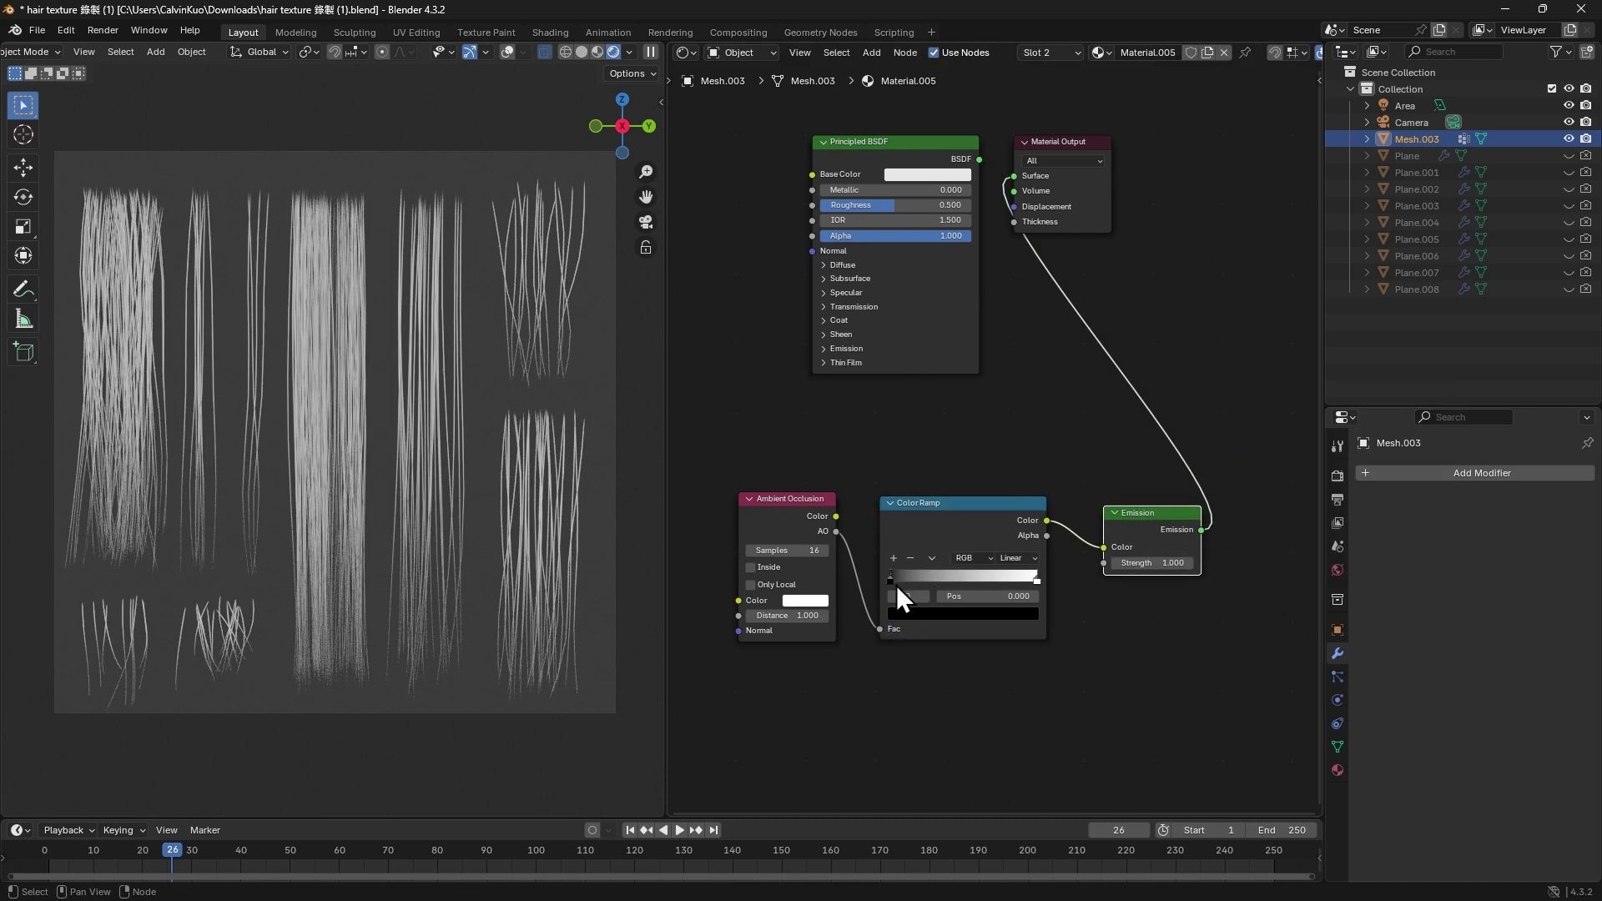
left_click_drag(893, 582, 939, 574)
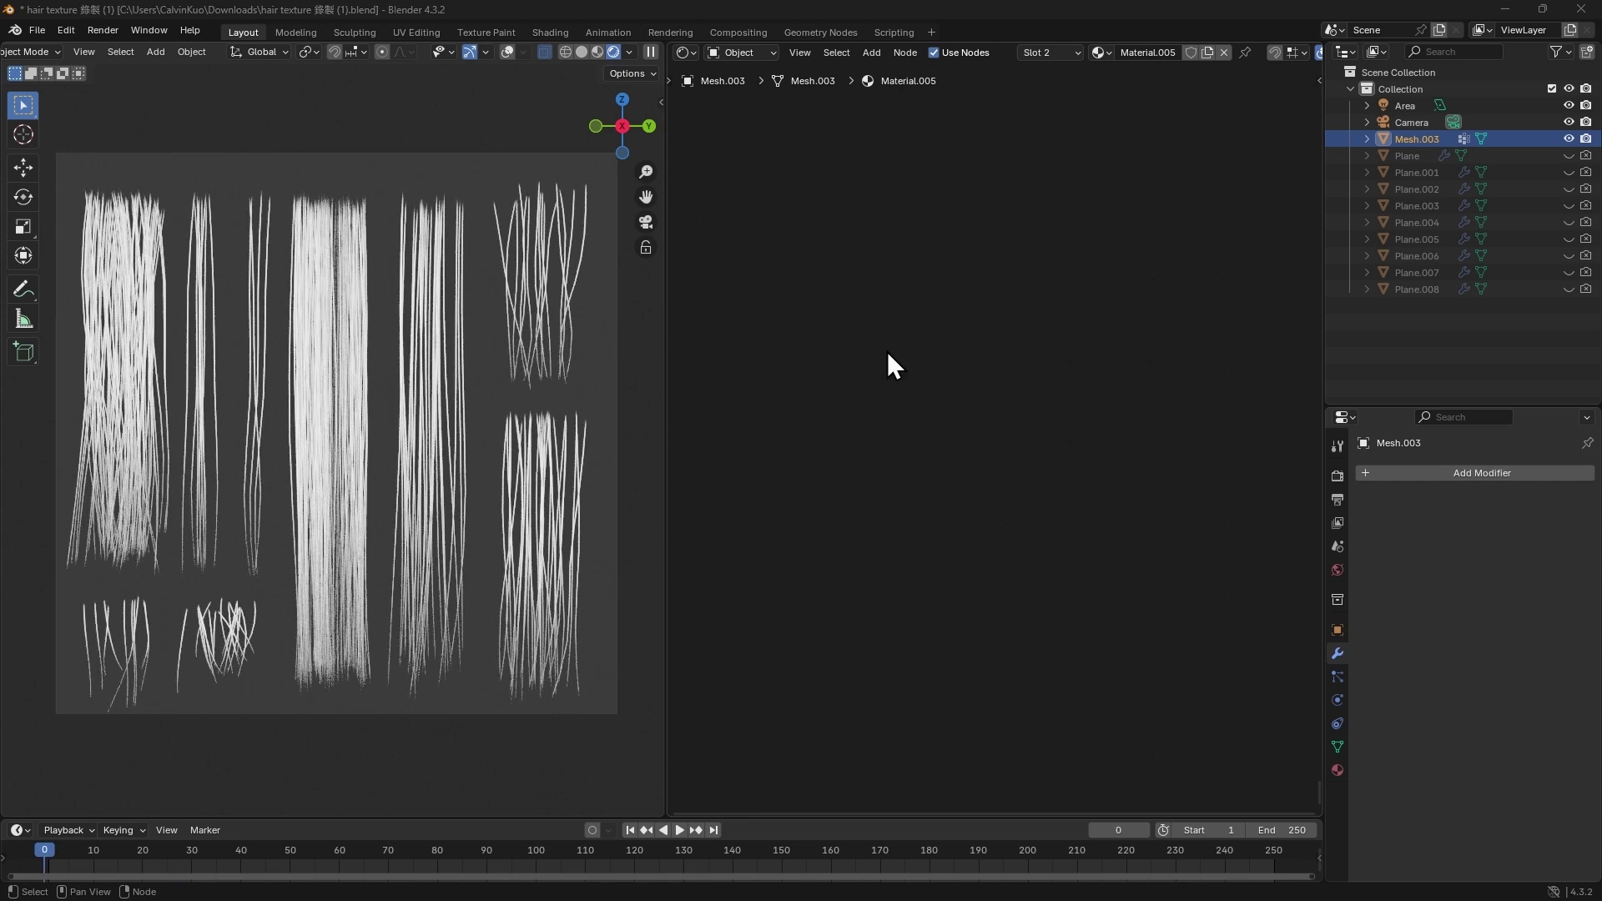
Step: Add a Camera Data node and a Map Range node in an empty area of the hair material's node graph
key("shift+a")
type("cam")
left_click(964, 373)
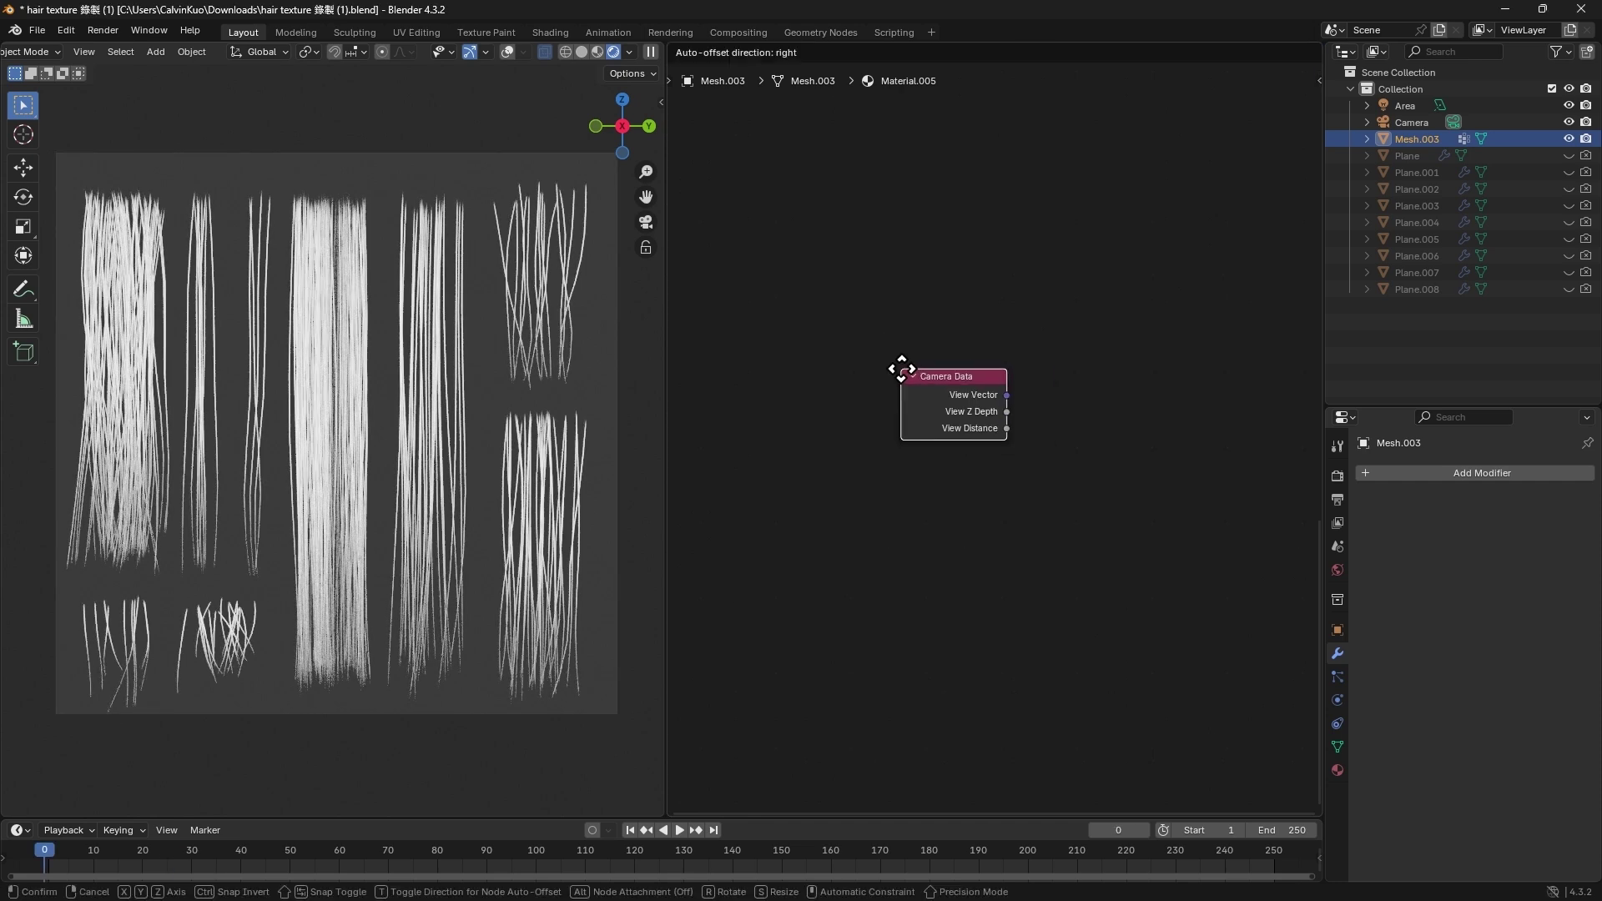
left_click(741, 369)
key("shift+a")
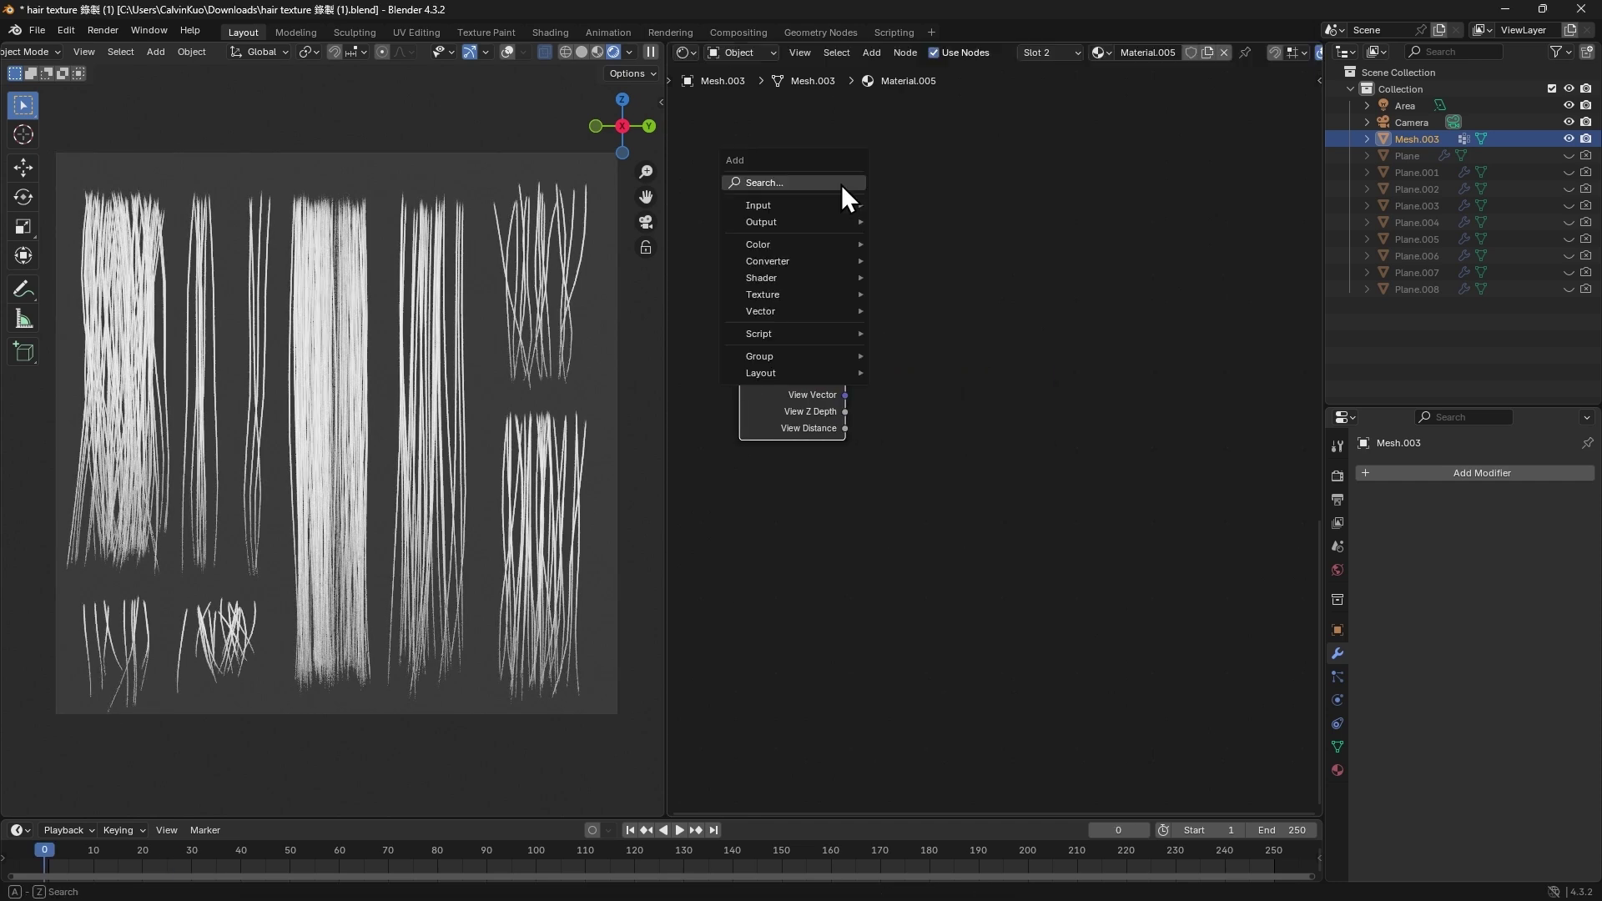
type("MAP")
left_click(927, 248)
left_click(888, 327)
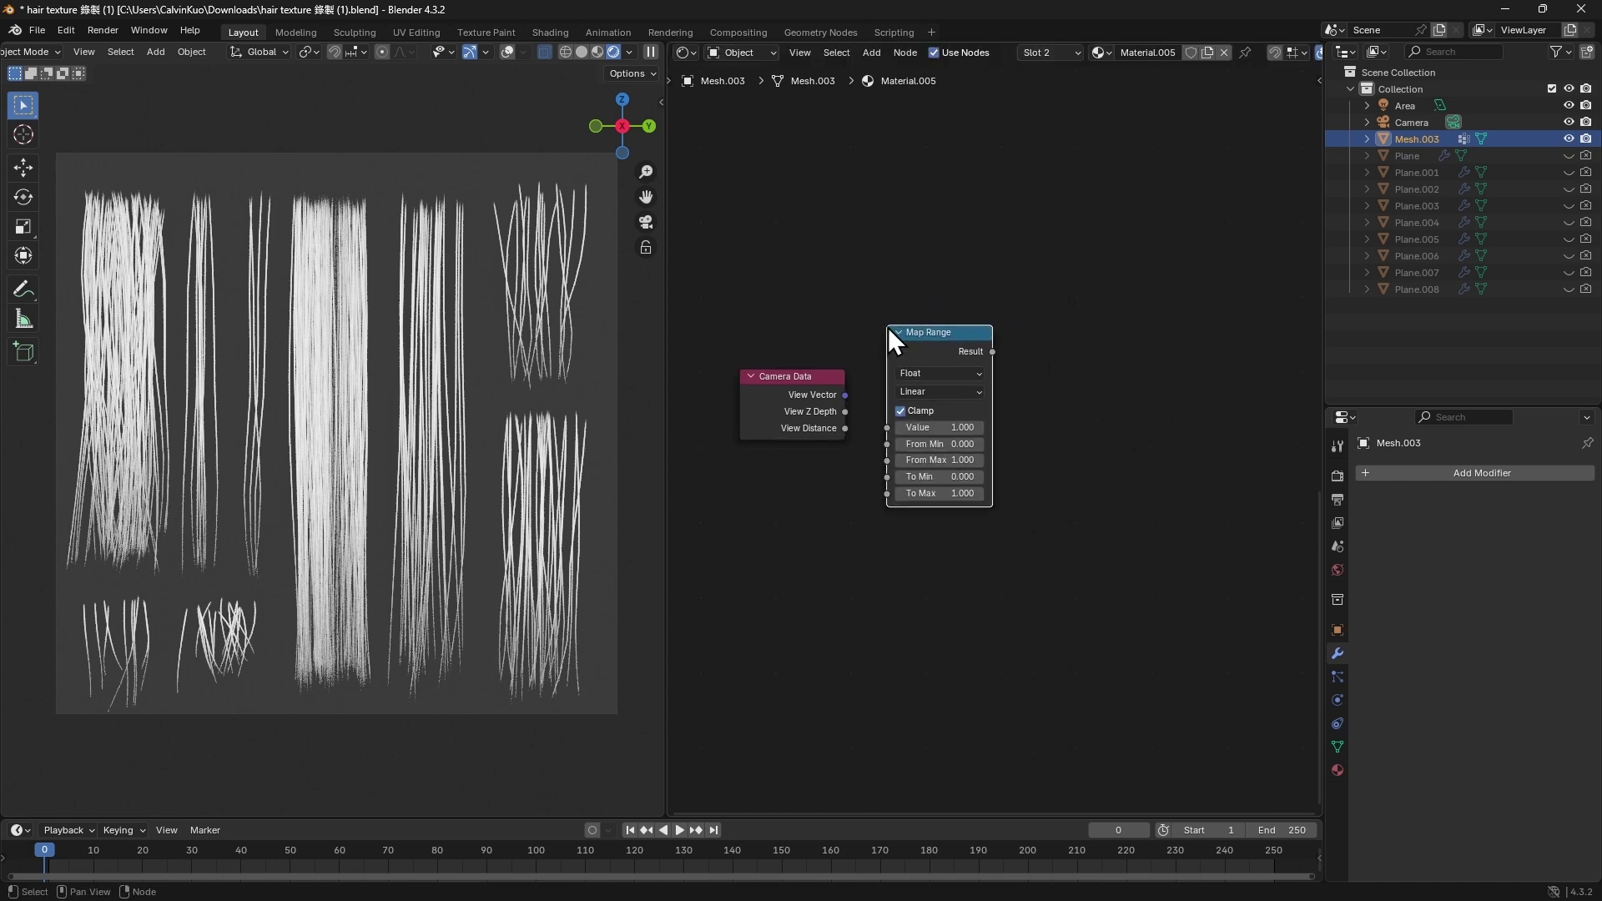
Step: Feed View Z Depth through Map Range into a new Emission node's Color and output that emission as the material surface
key("shift+a")
type("EMI")
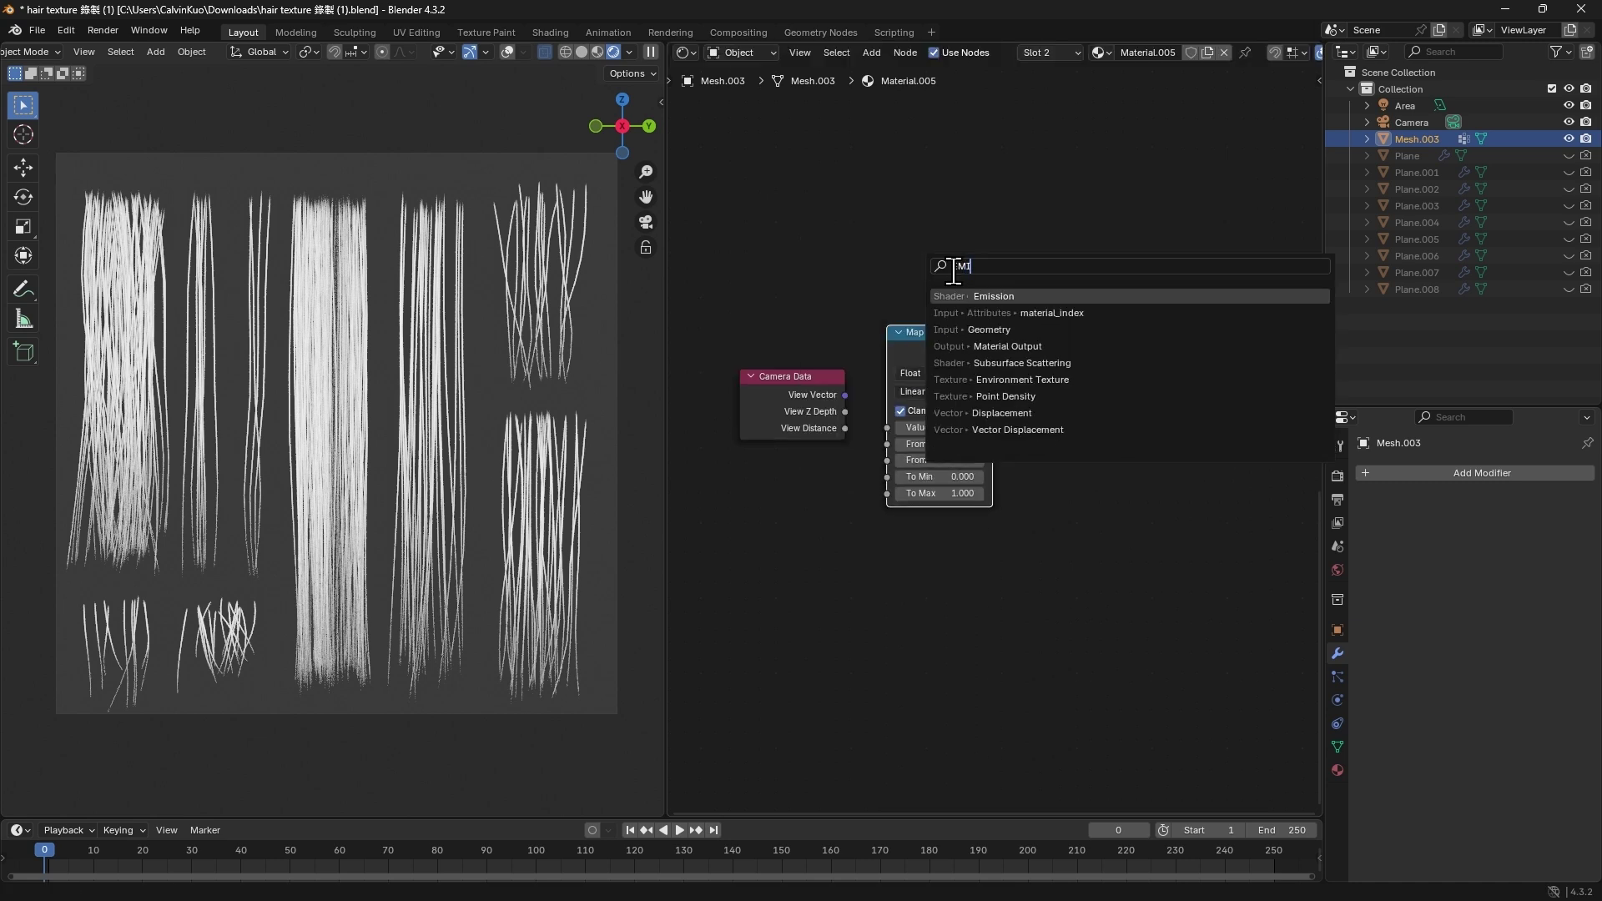
left_click(1005, 293)
left_click(1055, 368)
left_click_drag(844, 411, 887, 428)
left_click_drag(993, 351, 1058, 408)
left_click(1119, 377, "ctrl+shift")
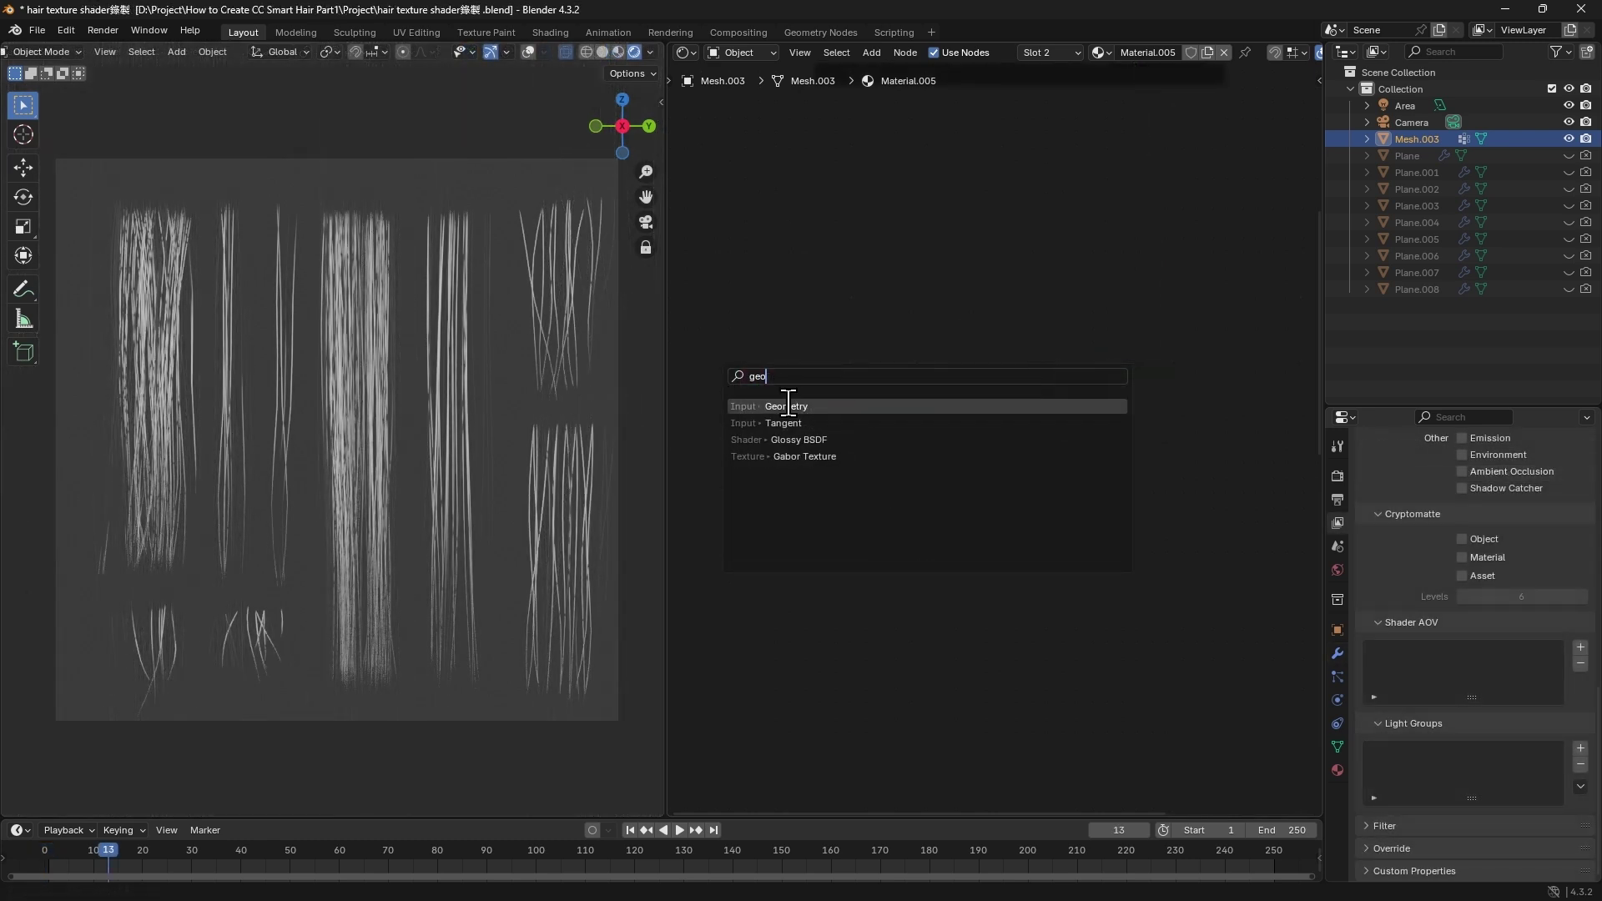
Step: Add Geometry and Separate XYZ nodes and link the Geometry Normal to the Separate XYZ Vector
left_click(788, 405)
left_click(702, 407)
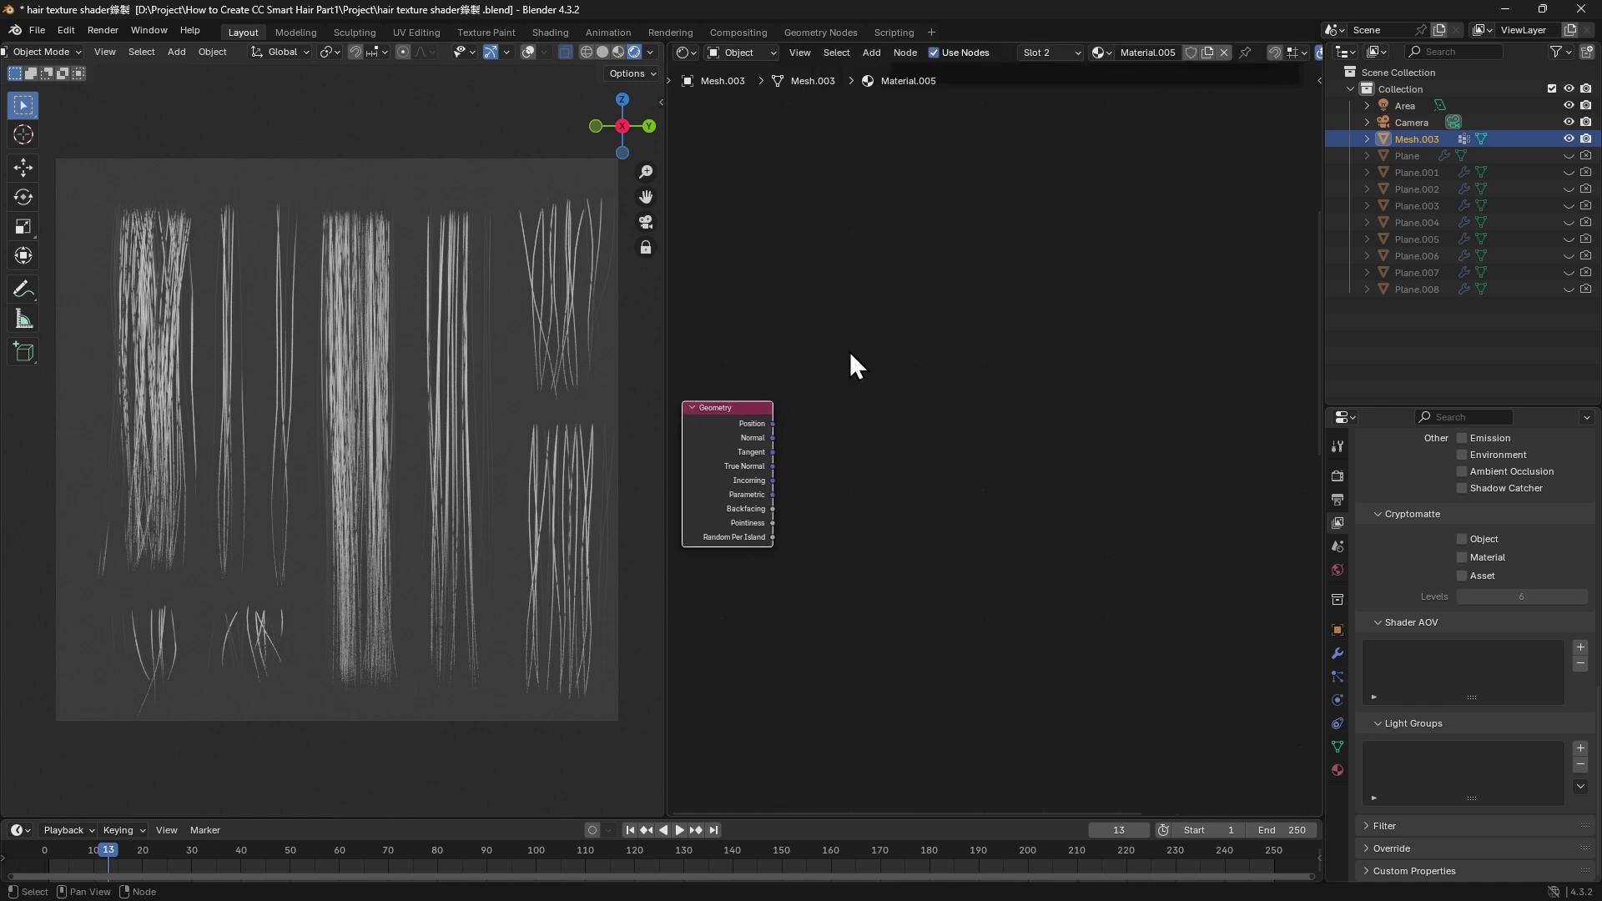
key("shift+a")
type("se")
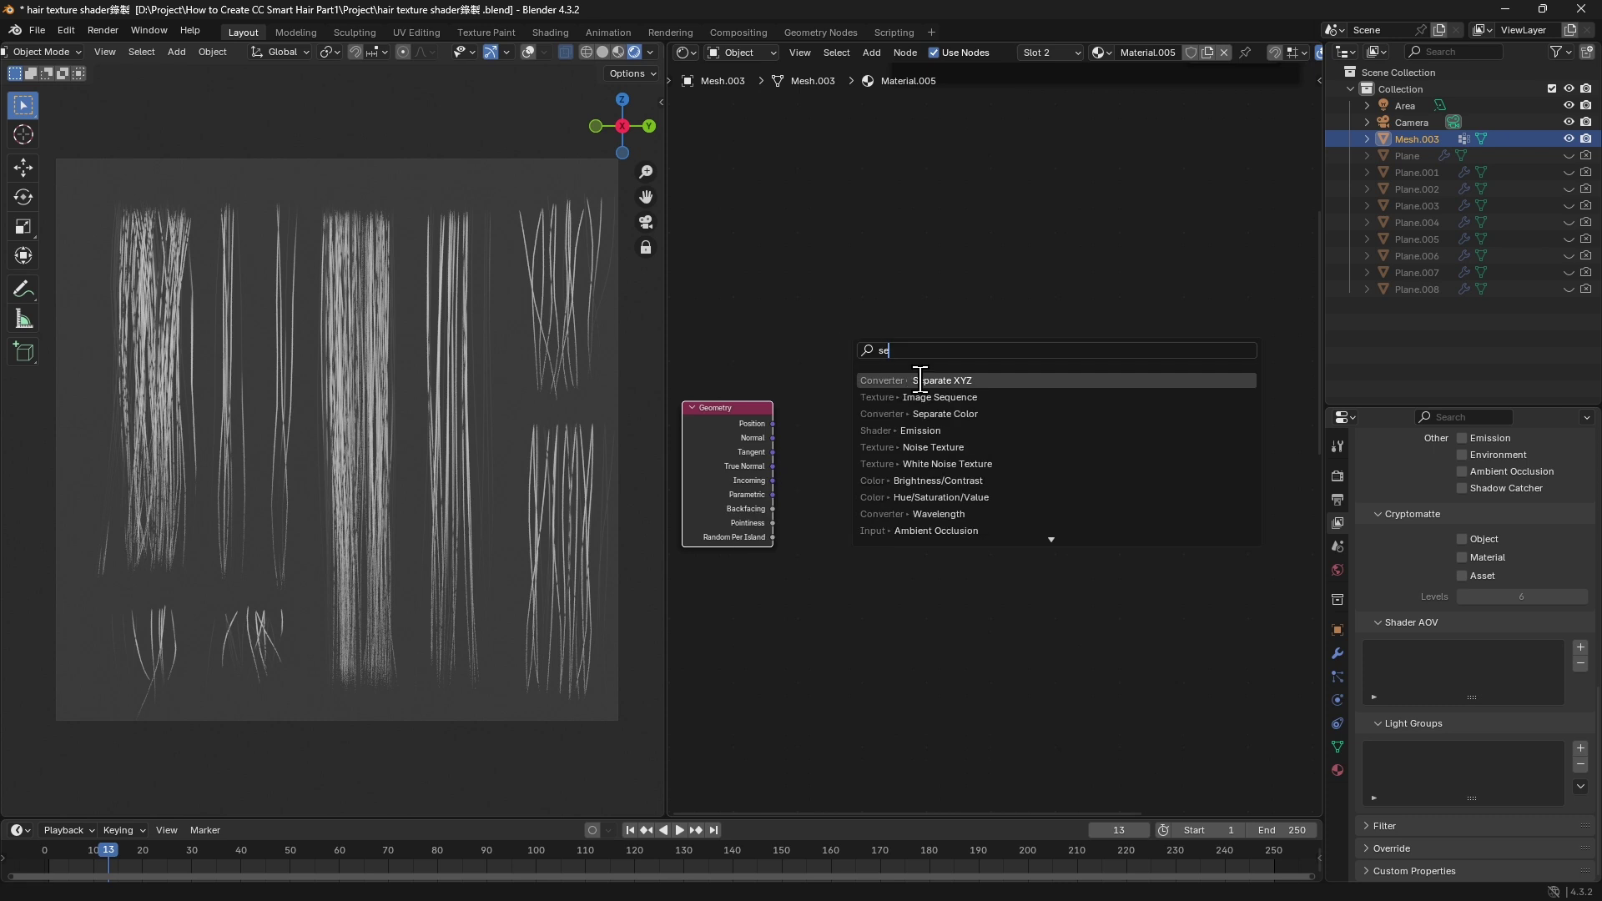
left_click(919, 381)
left_click(810, 403)
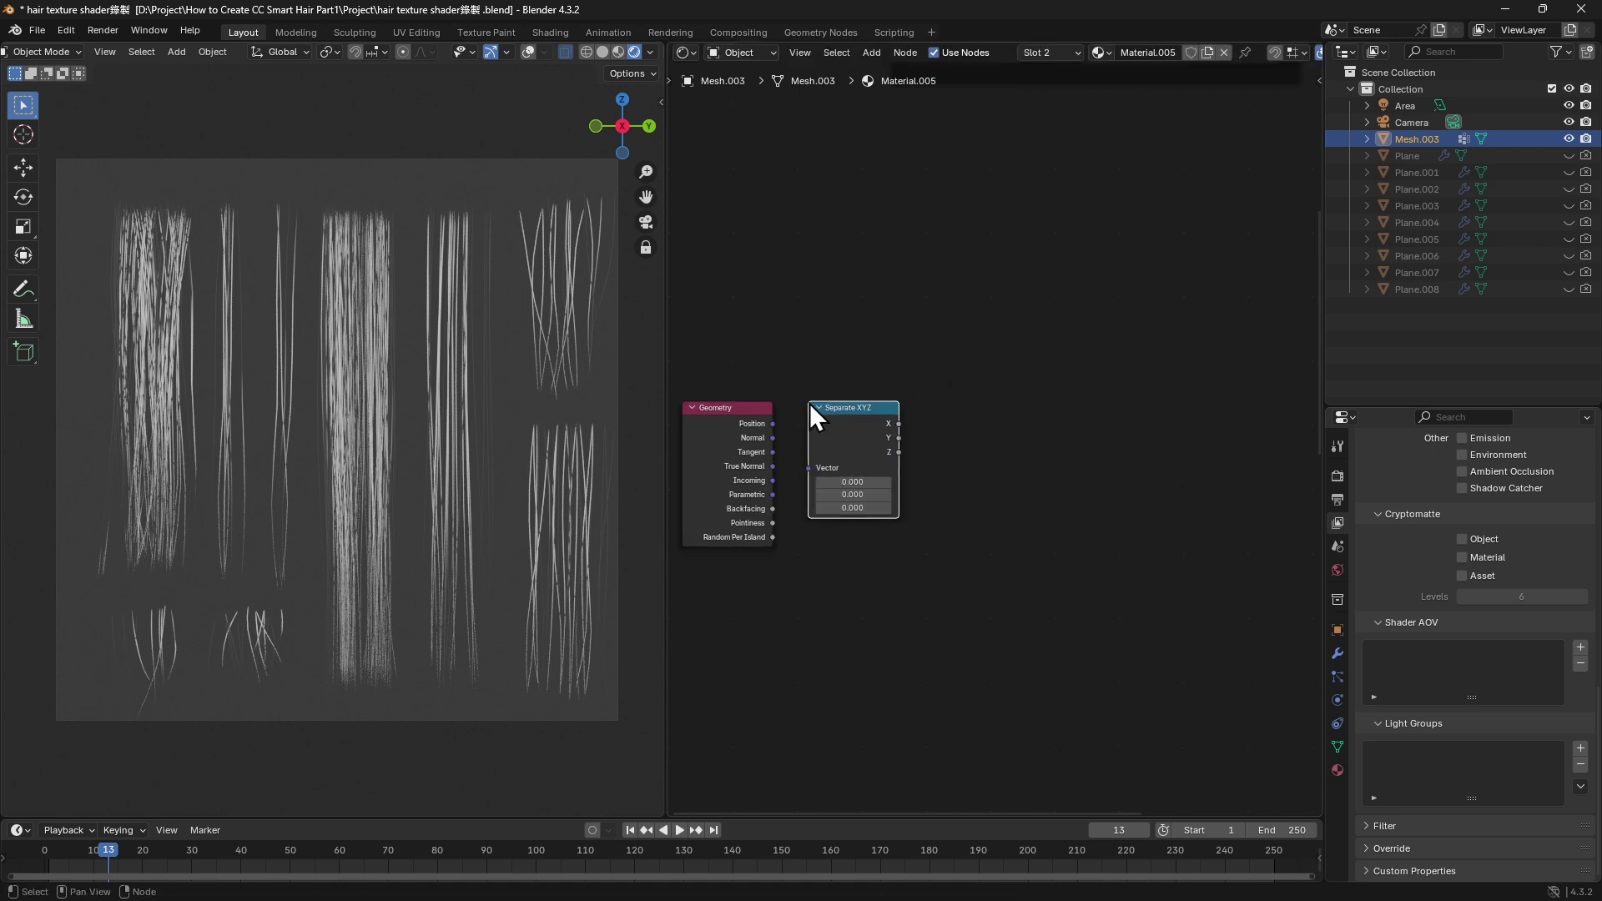
left_click_drag(772, 437, 809, 468)
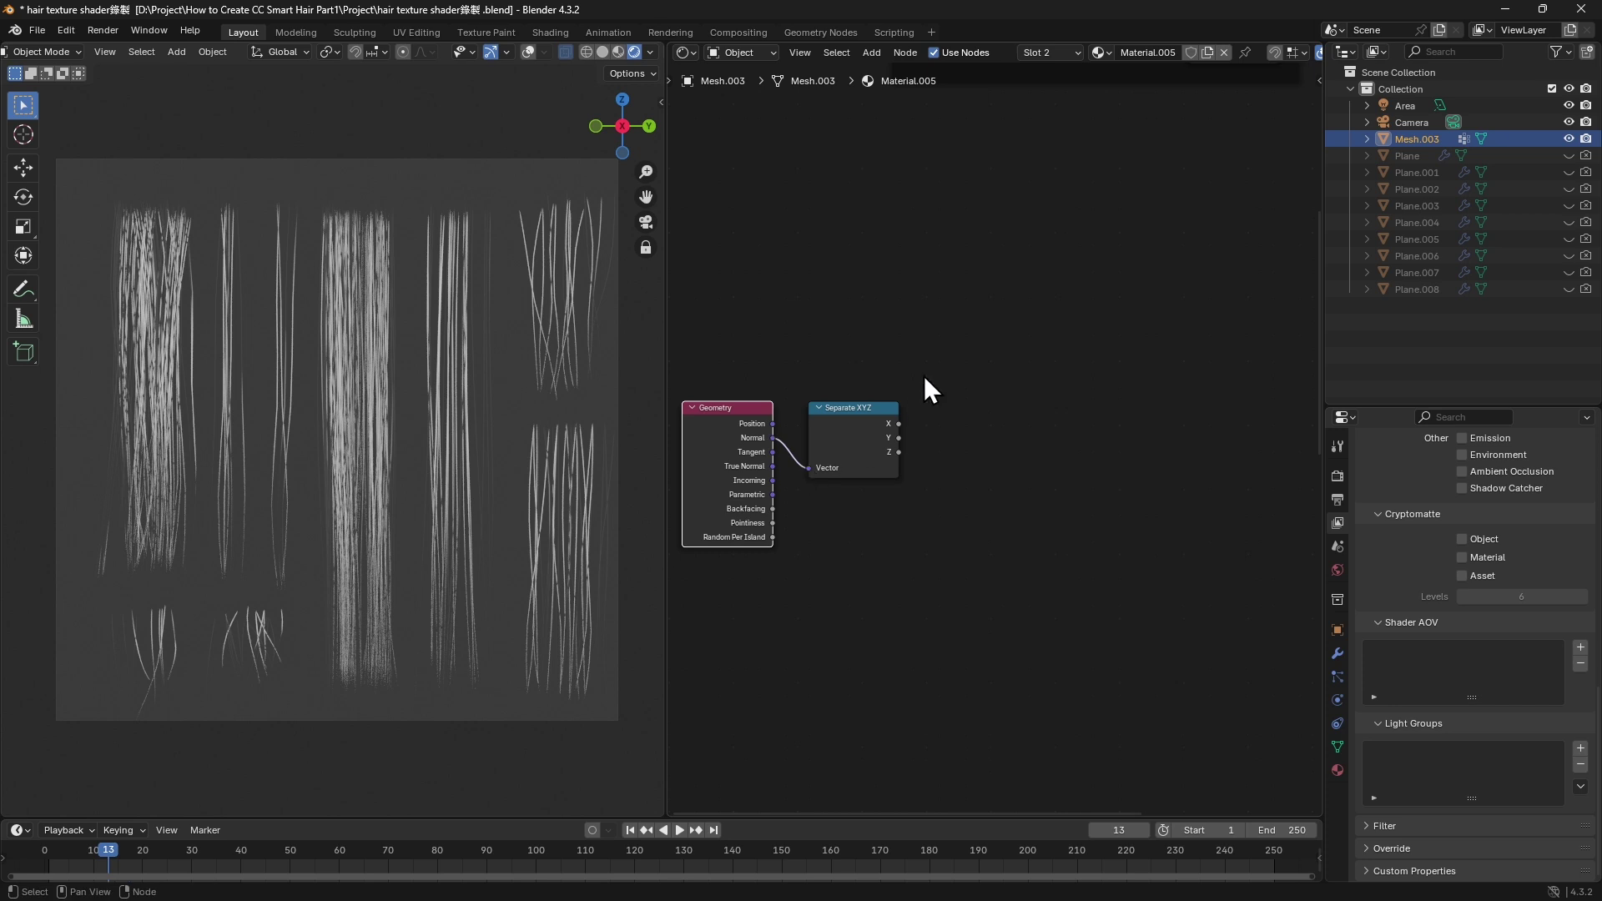
Step: Place two Add math nodes with 0.500 as second value, feeding one from Separate XYZ's X and the other from Z
key("shift+a")
type("add")
key("Return")
left_click(966, 367)
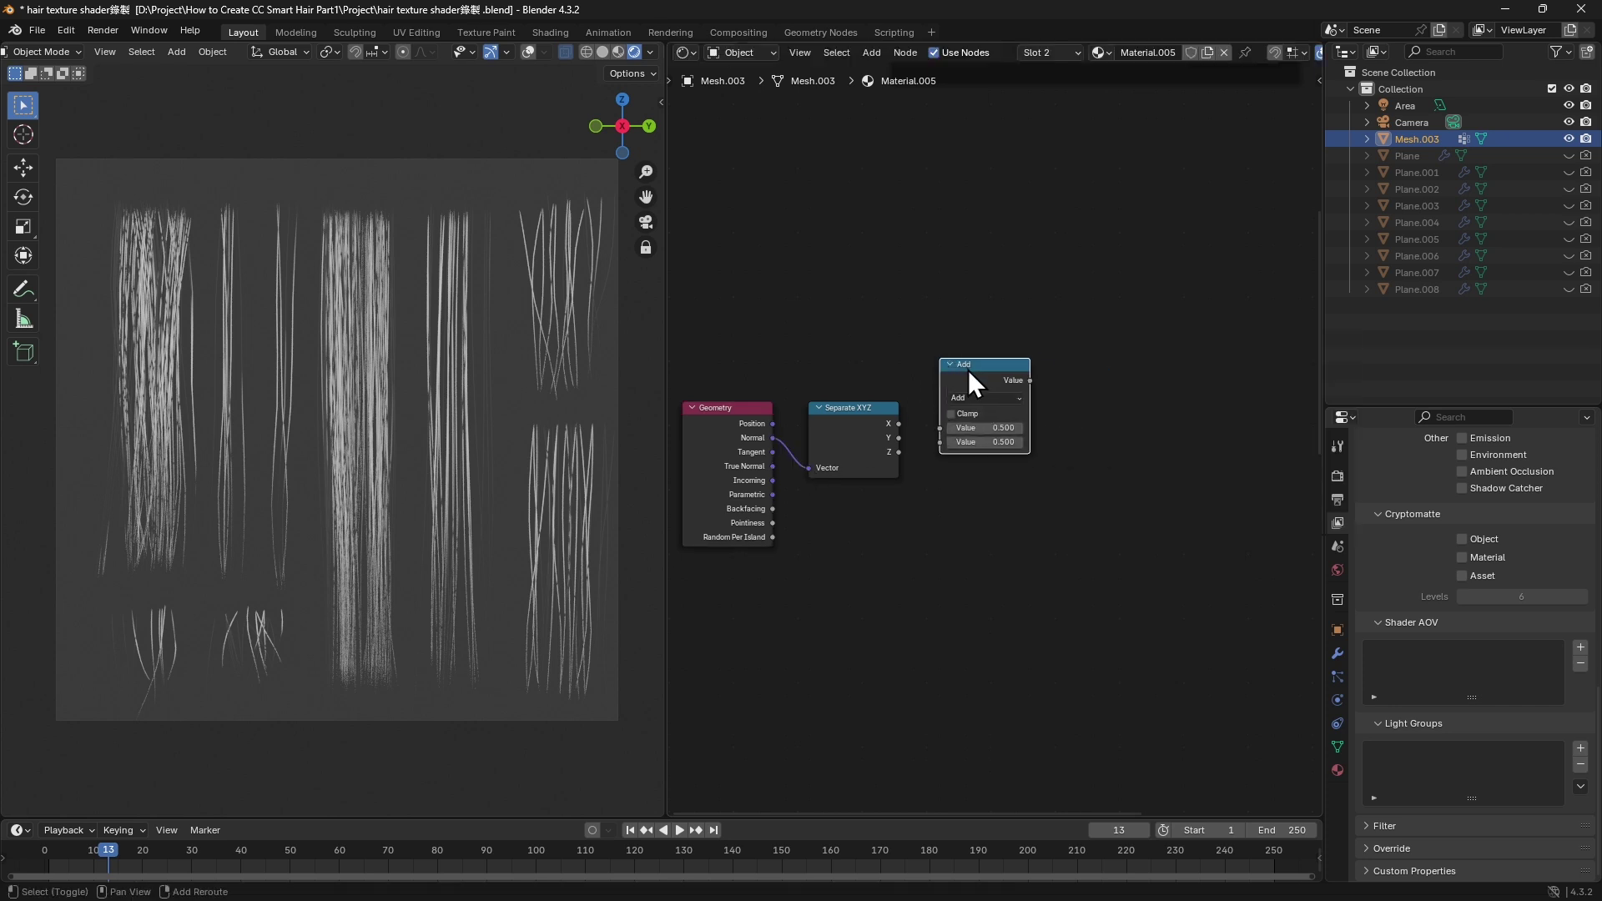
key("shift+d")
left_click(966, 489)
left_click_drag(898, 424, 943, 552)
Step: Add a Combine Color node, linking the X sum to Red and the Z sum to Blue
key("shift+a")
type("com")
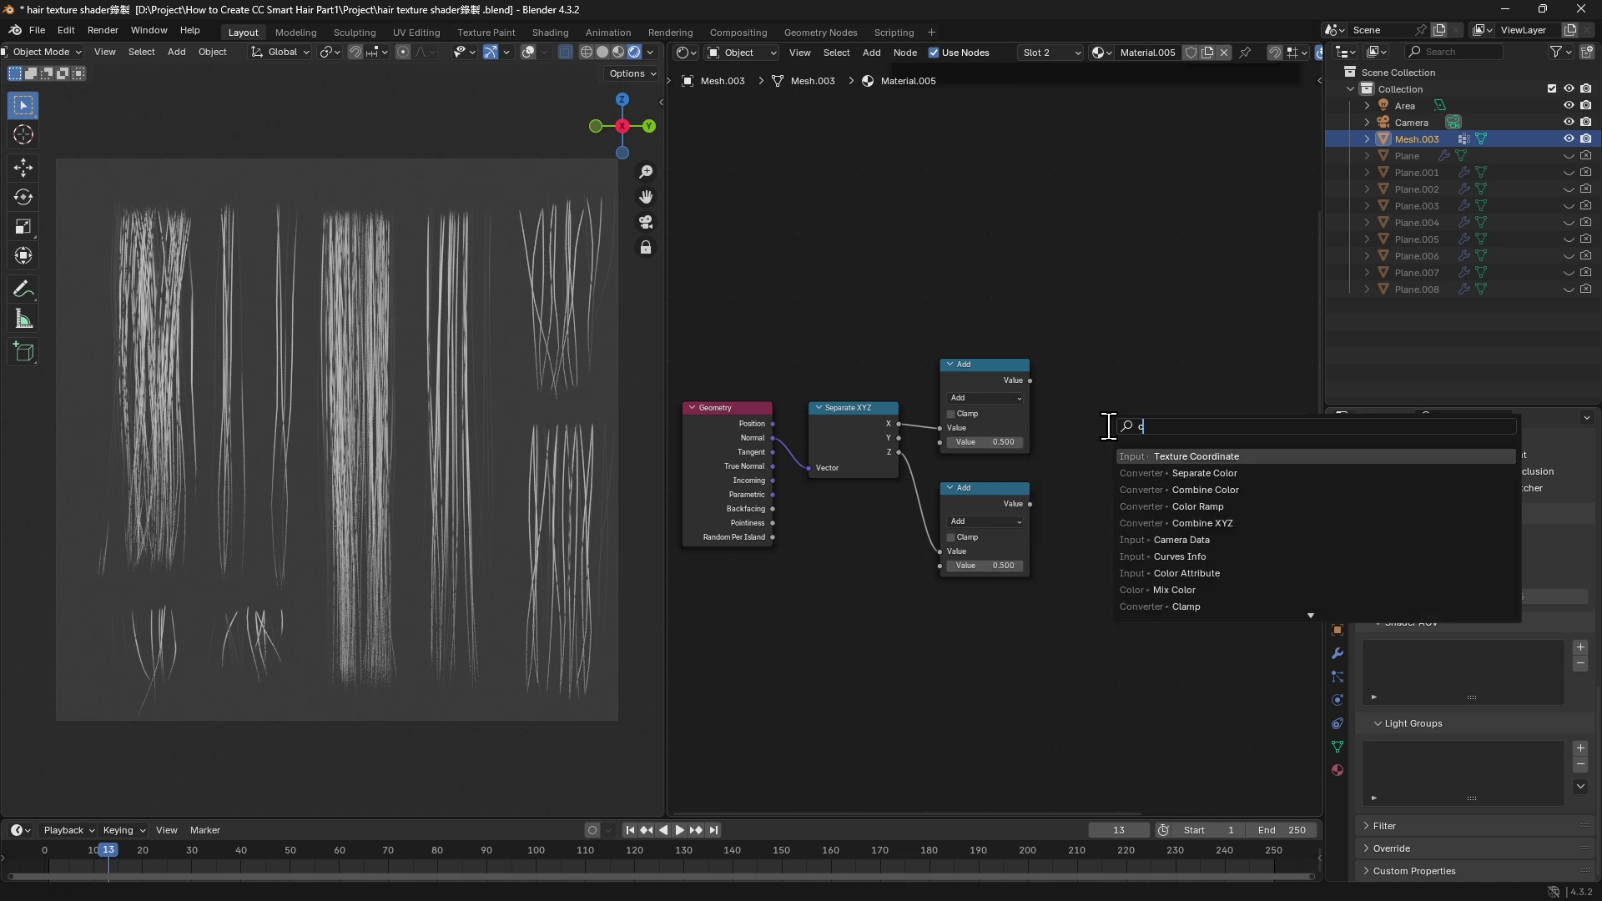
left_click(1205, 473)
left_click(1072, 414)
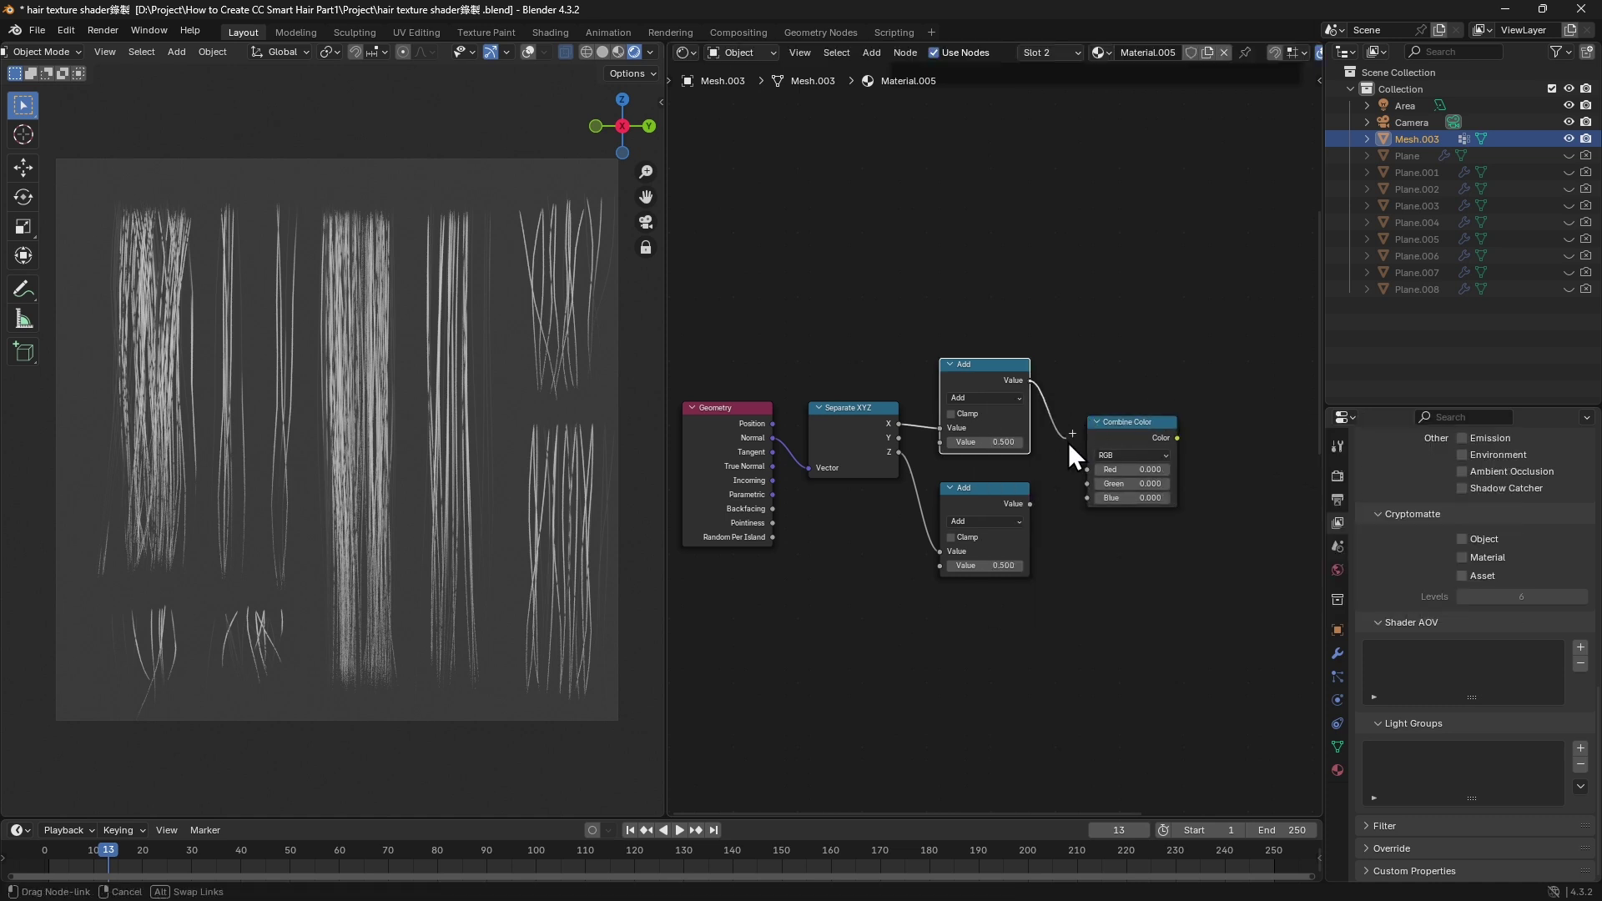
left_click_drag(1031, 504, 1088, 498)
Step: Add an Emission node colored by Combine Color and output it as the material surface
key("shift+a")
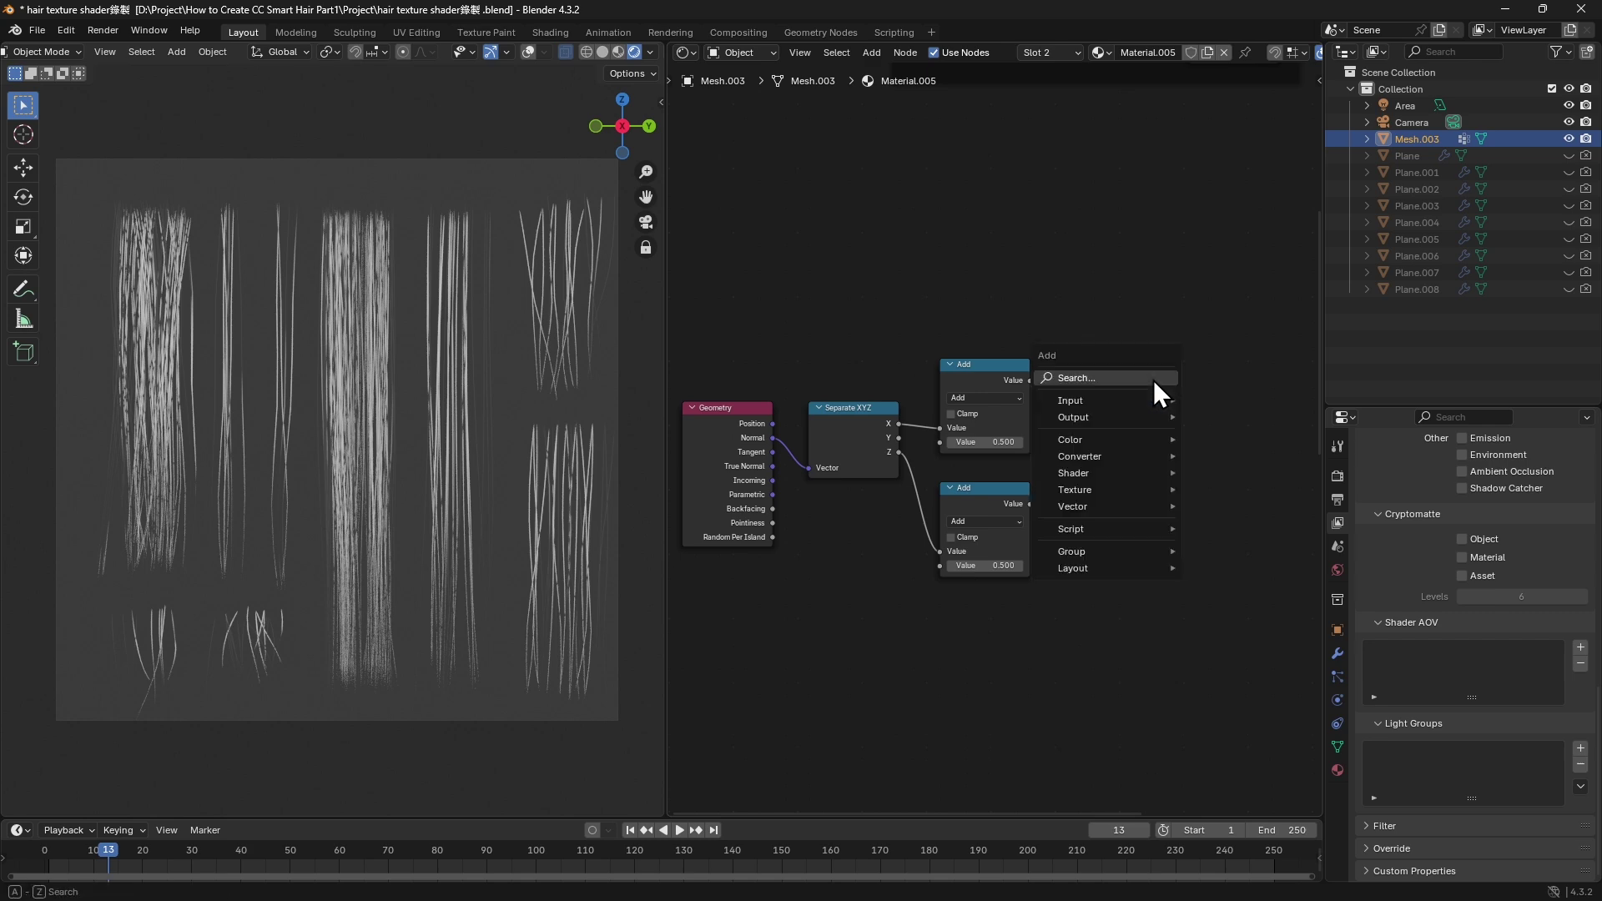
type("emi")
left_click(1222, 410)
left_click(1200, 431)
left_click_drag(1181, 438, 1199, 462)
left_click(1224, 439, "ctrl+shift")
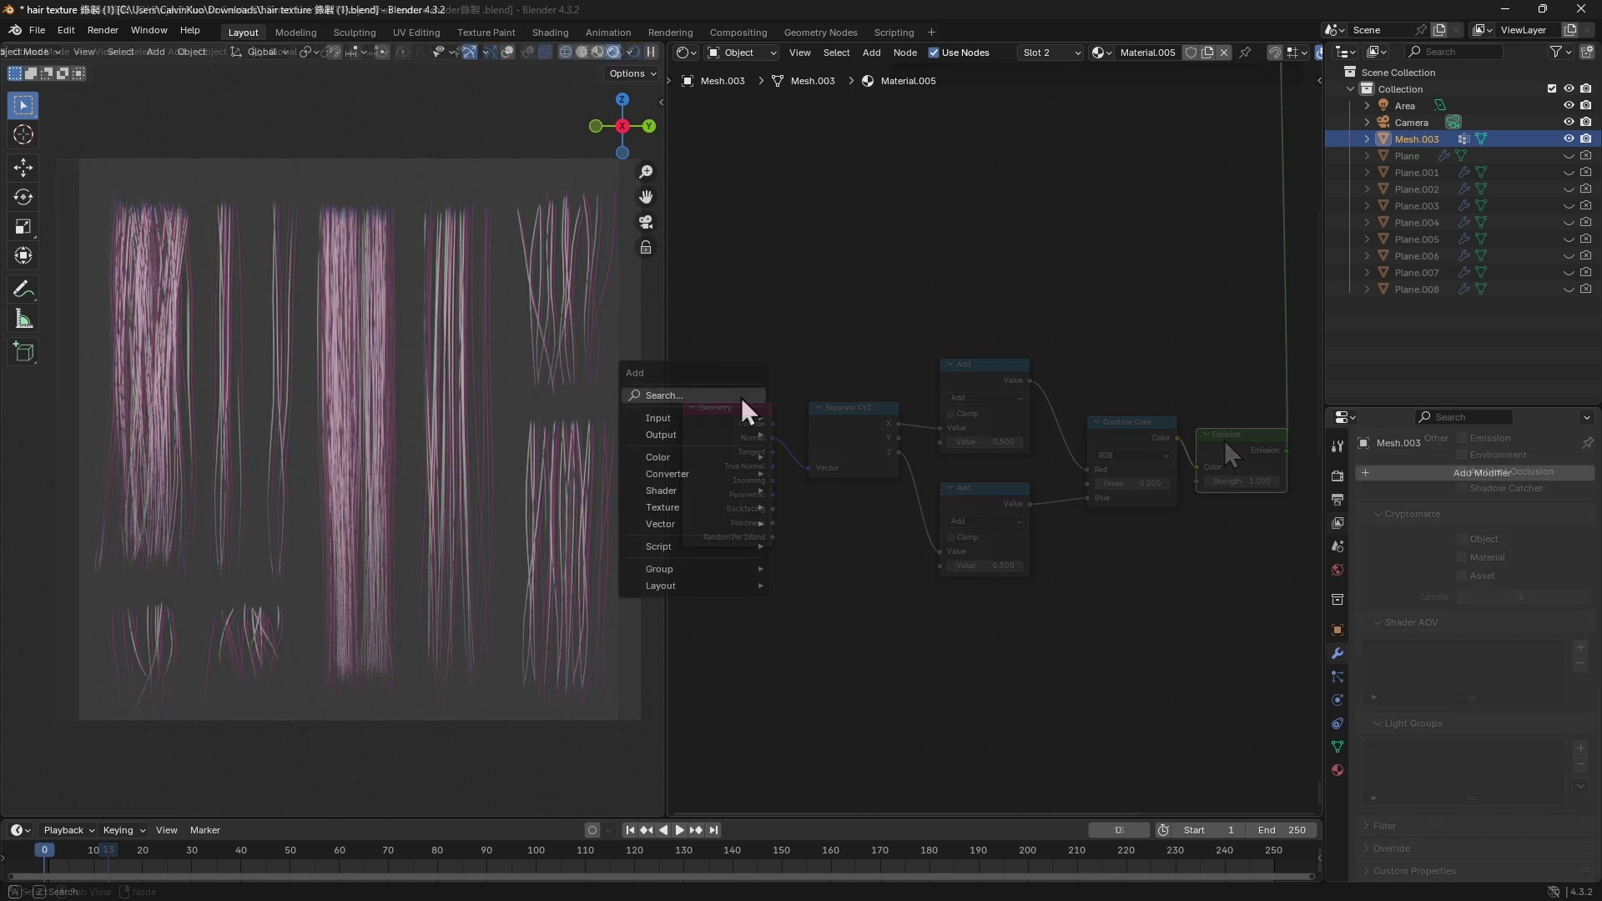
Step: Add another Geometry node and a Color Ramp, linking Random Per Island to the ramp's Fac
type("ge")
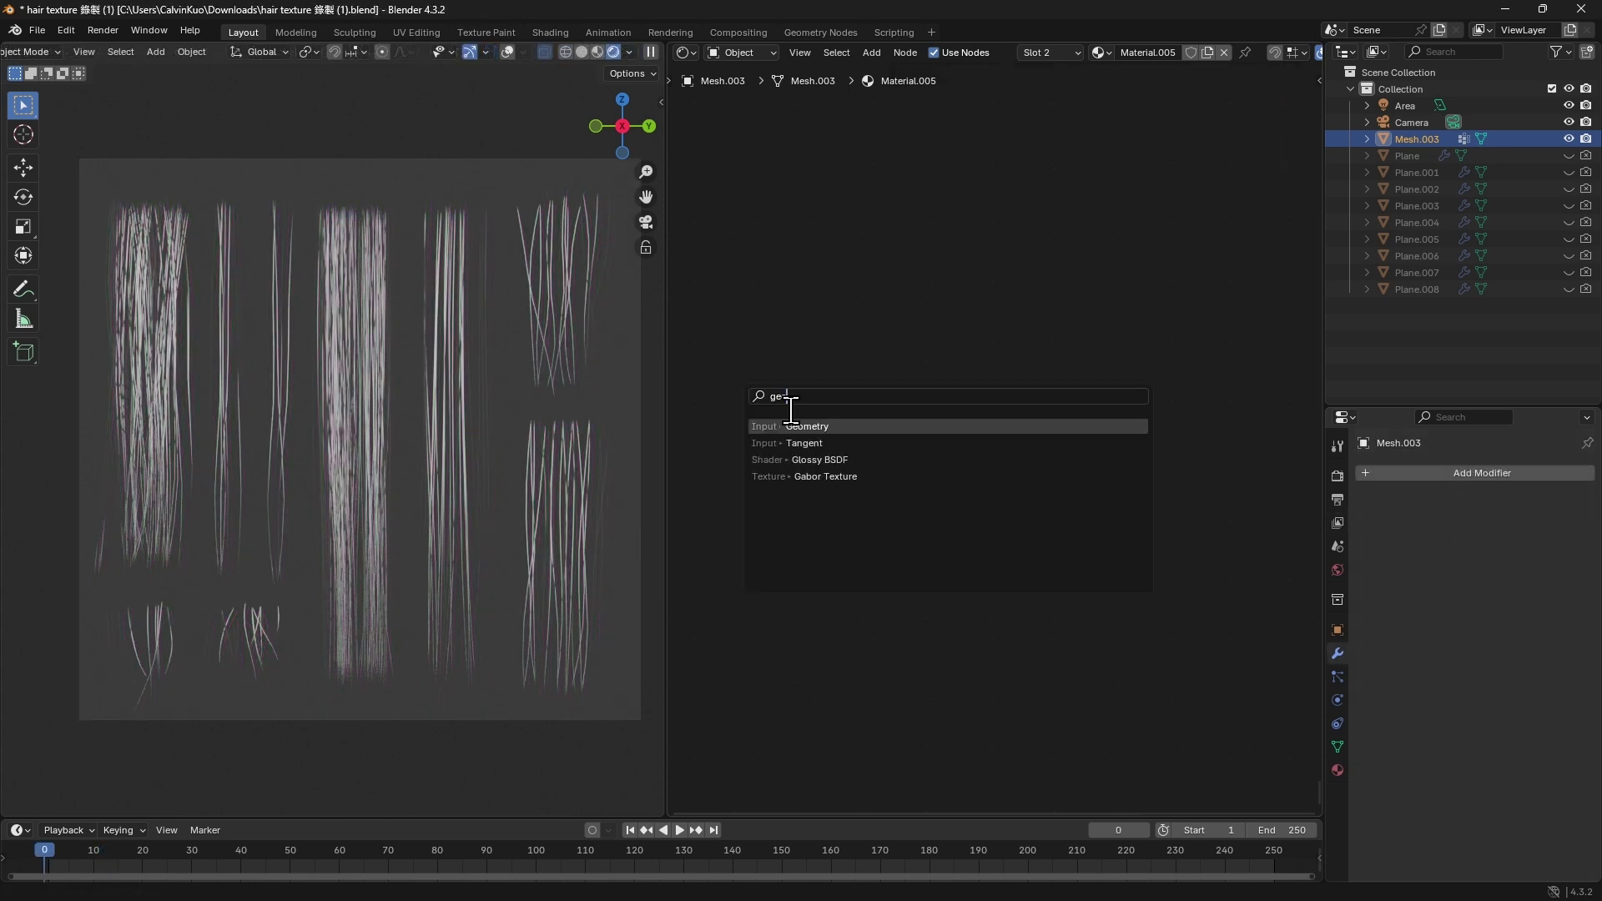
key("Return")
left_click(708, 412)
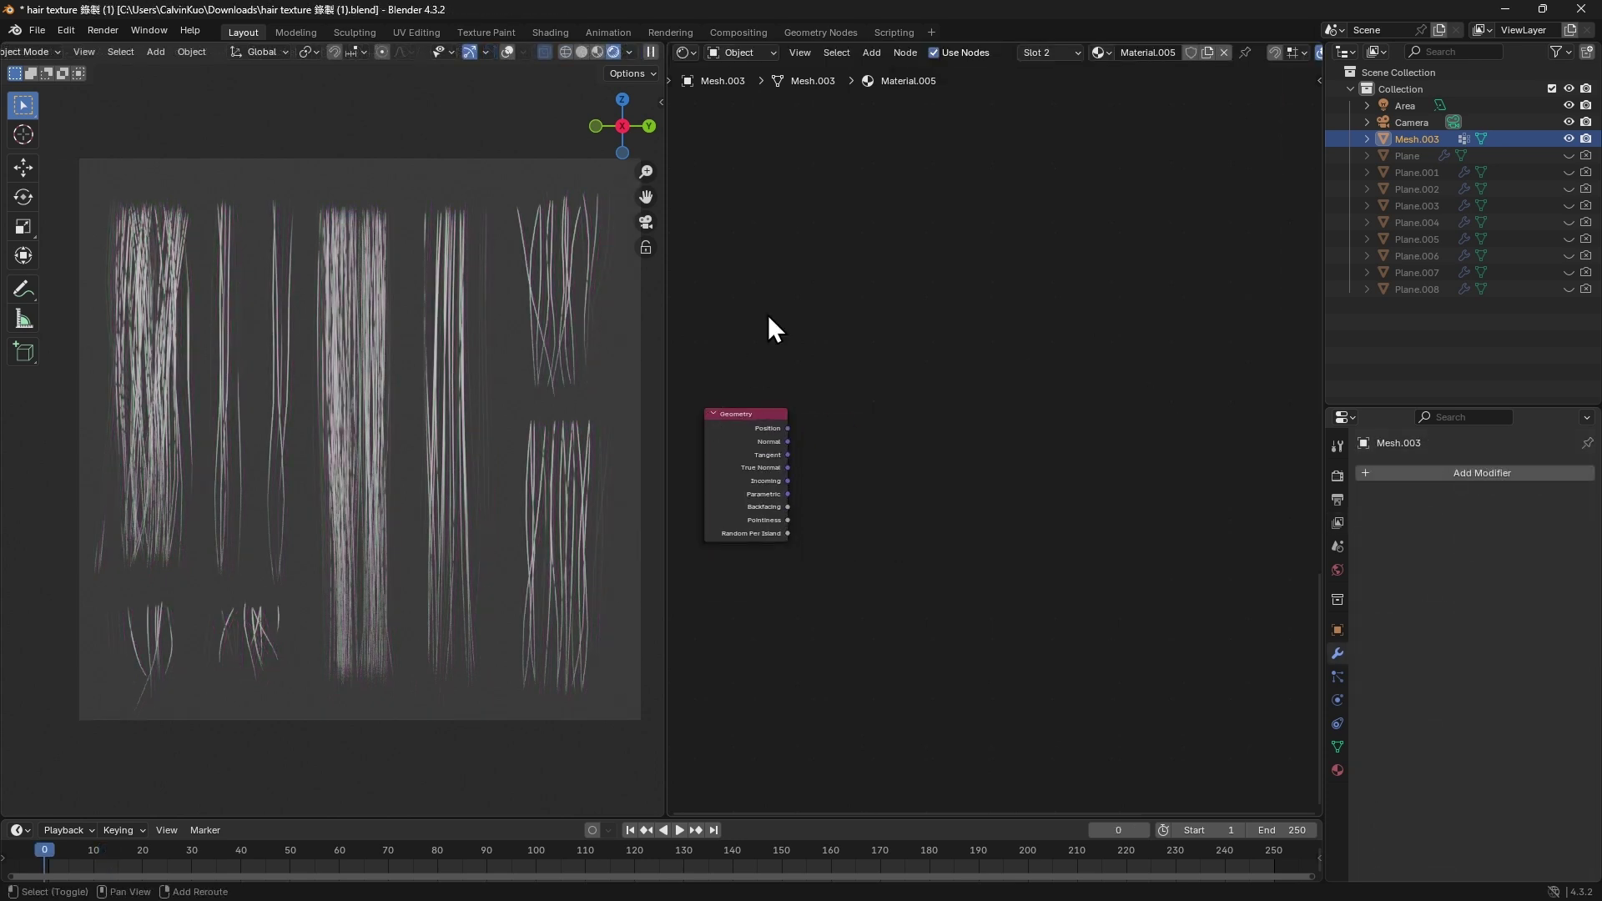
key("shift+a")
type("c ram")
left_click(843, 366)
left_click(849, 417)
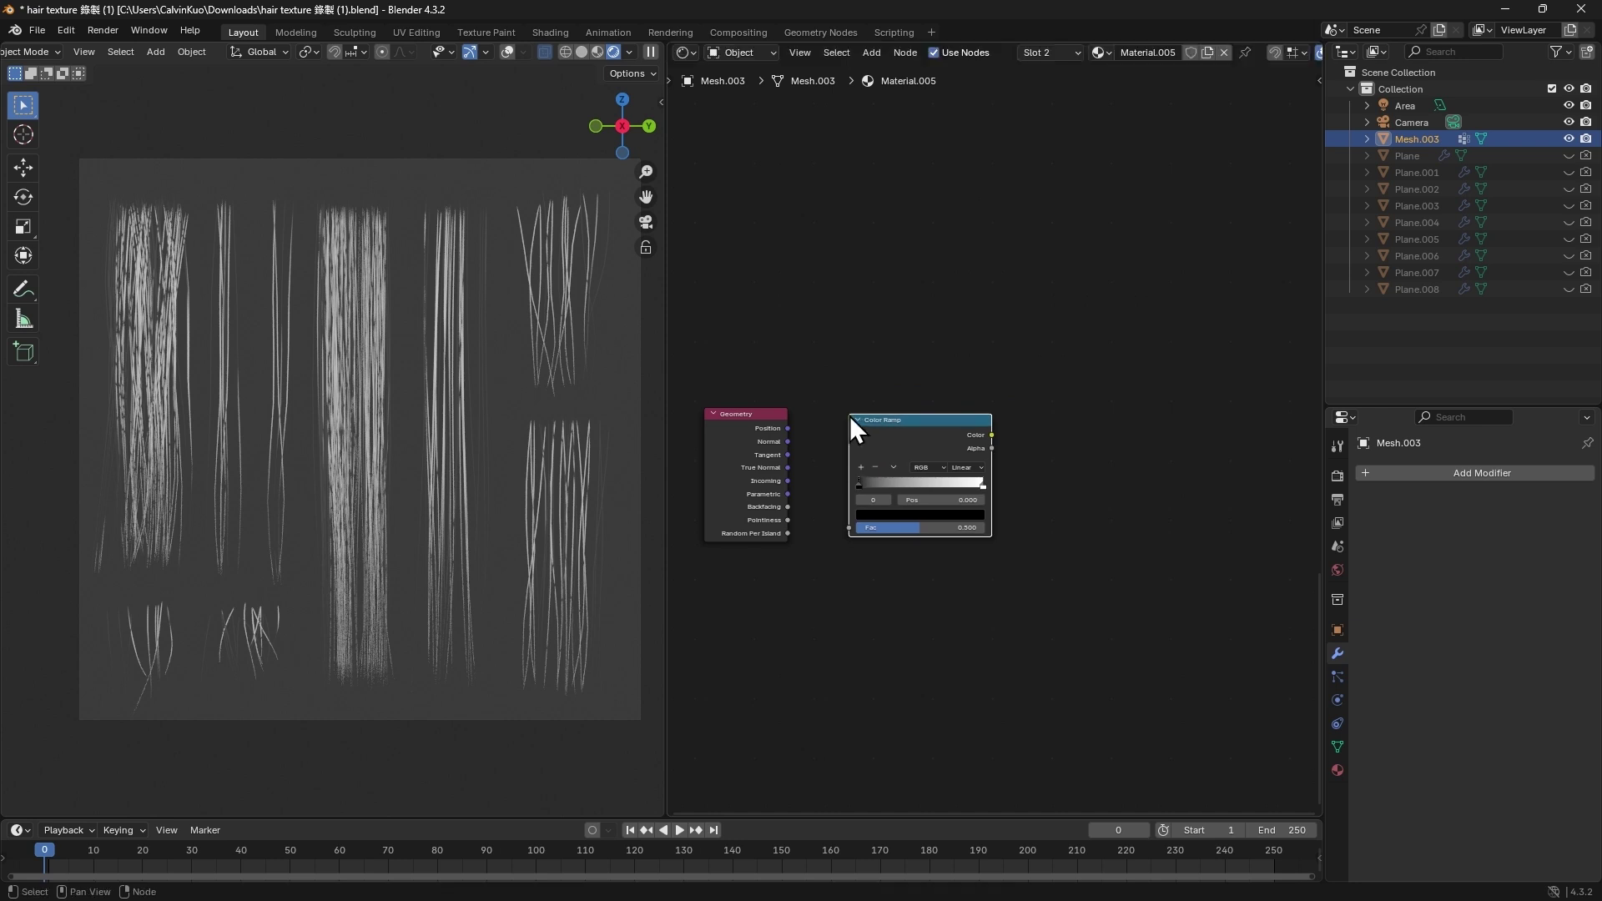
left_click_drag(788, 533, 839, 528)
Step: Add a Map Range node after the Color Ramp and link the ramp's Color to its Value
key("shift+a")
type("map r")
key("Return")
left_click(1038, 417)
left_click_drag(991, 435, 1040, 482)
Step: Add an Emission node colored by the Map Range Result and output it as the material surface
key("shift+a")
type("emis")
key("Return")
left_click(1151, 425)
left_click_drag(1118, 424, 1150, 461)
left_click(1179, 438, "ctrl+shift")
mouse_move(1077, 497)
left_mouse_down()
mouse_move(1095, 498)
mouse_move(1076, 497)
left_mouse_up()
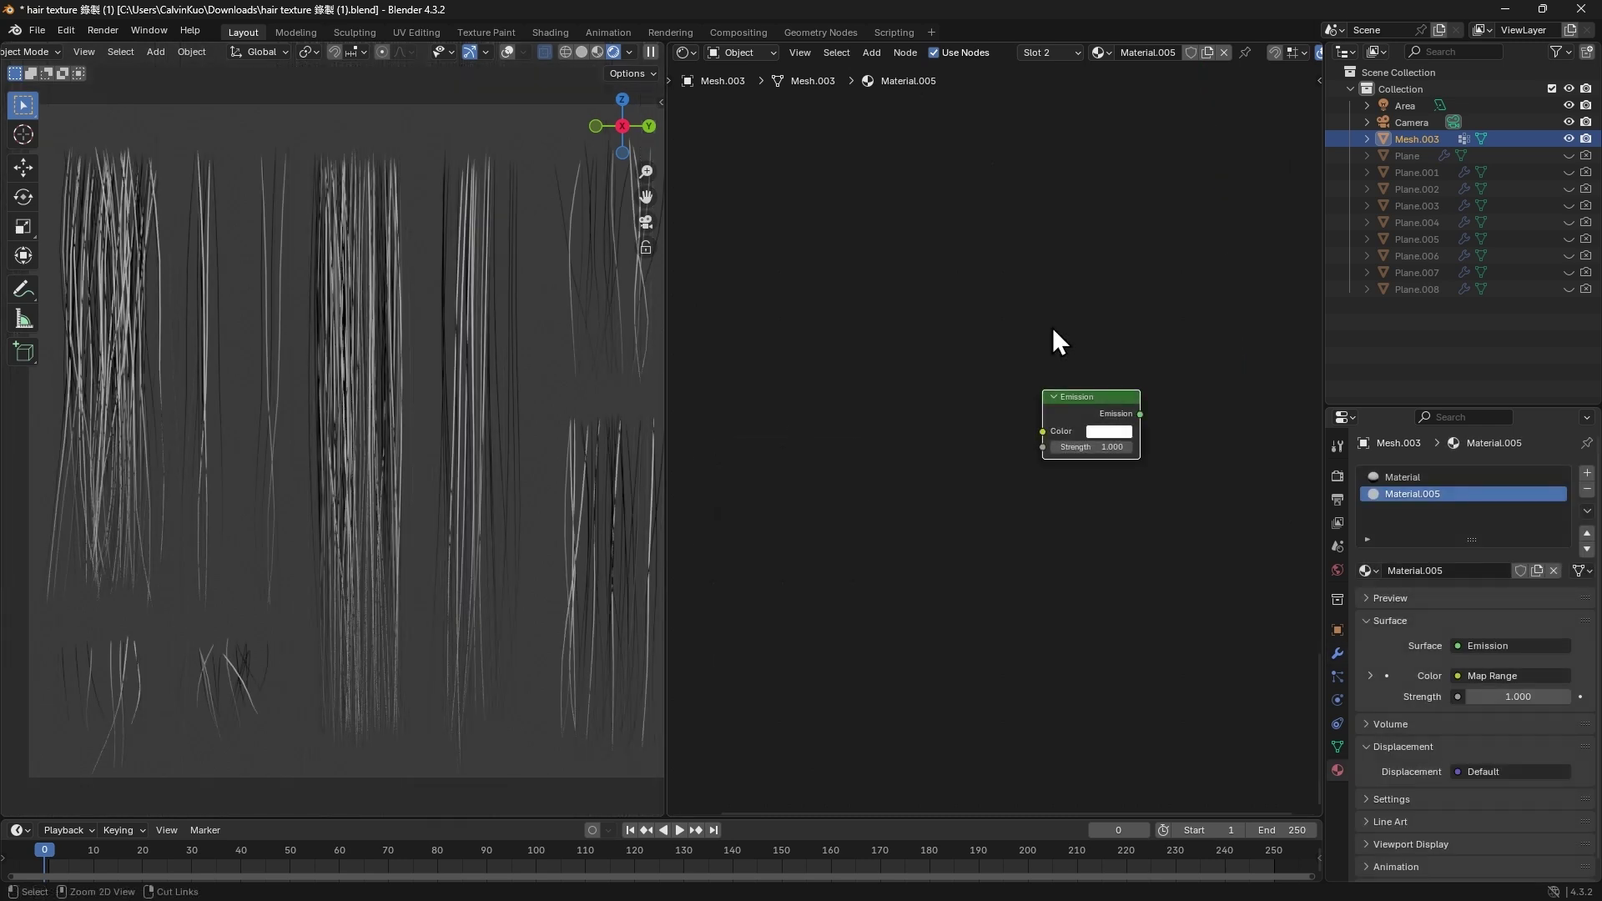
Step: Attach a Texture Coordinate, Mapping and Image Texture chain to the new Emission node's Color and select the Image Texture node
key("ctrl+t")
middle_click_drag(927, 415, 1013, 387)
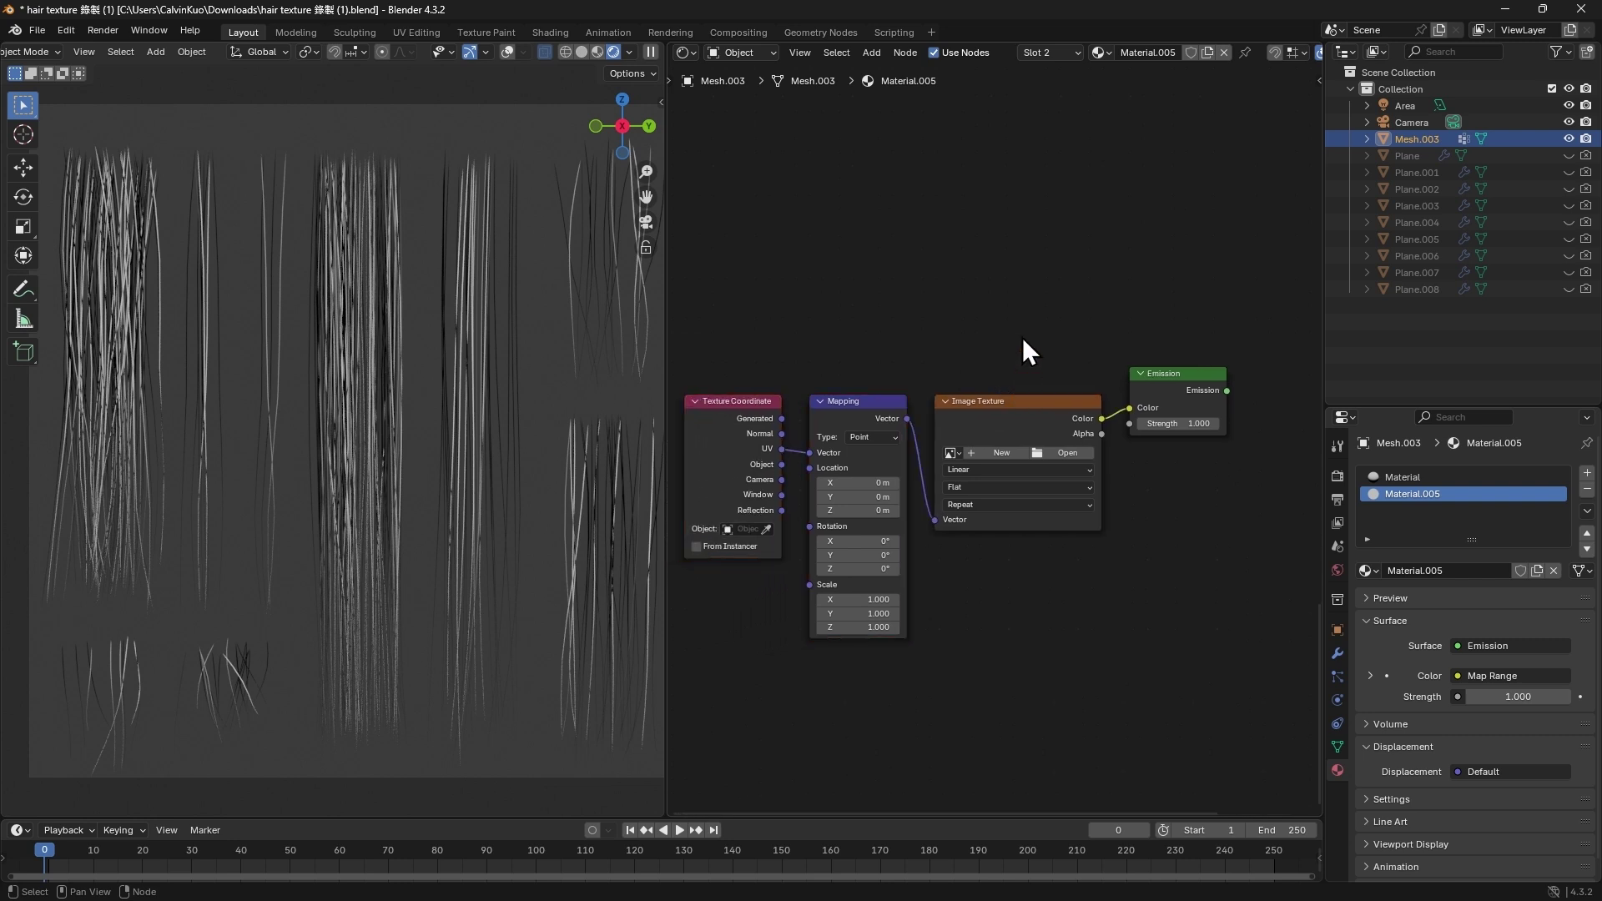
left_click(1022, 432)
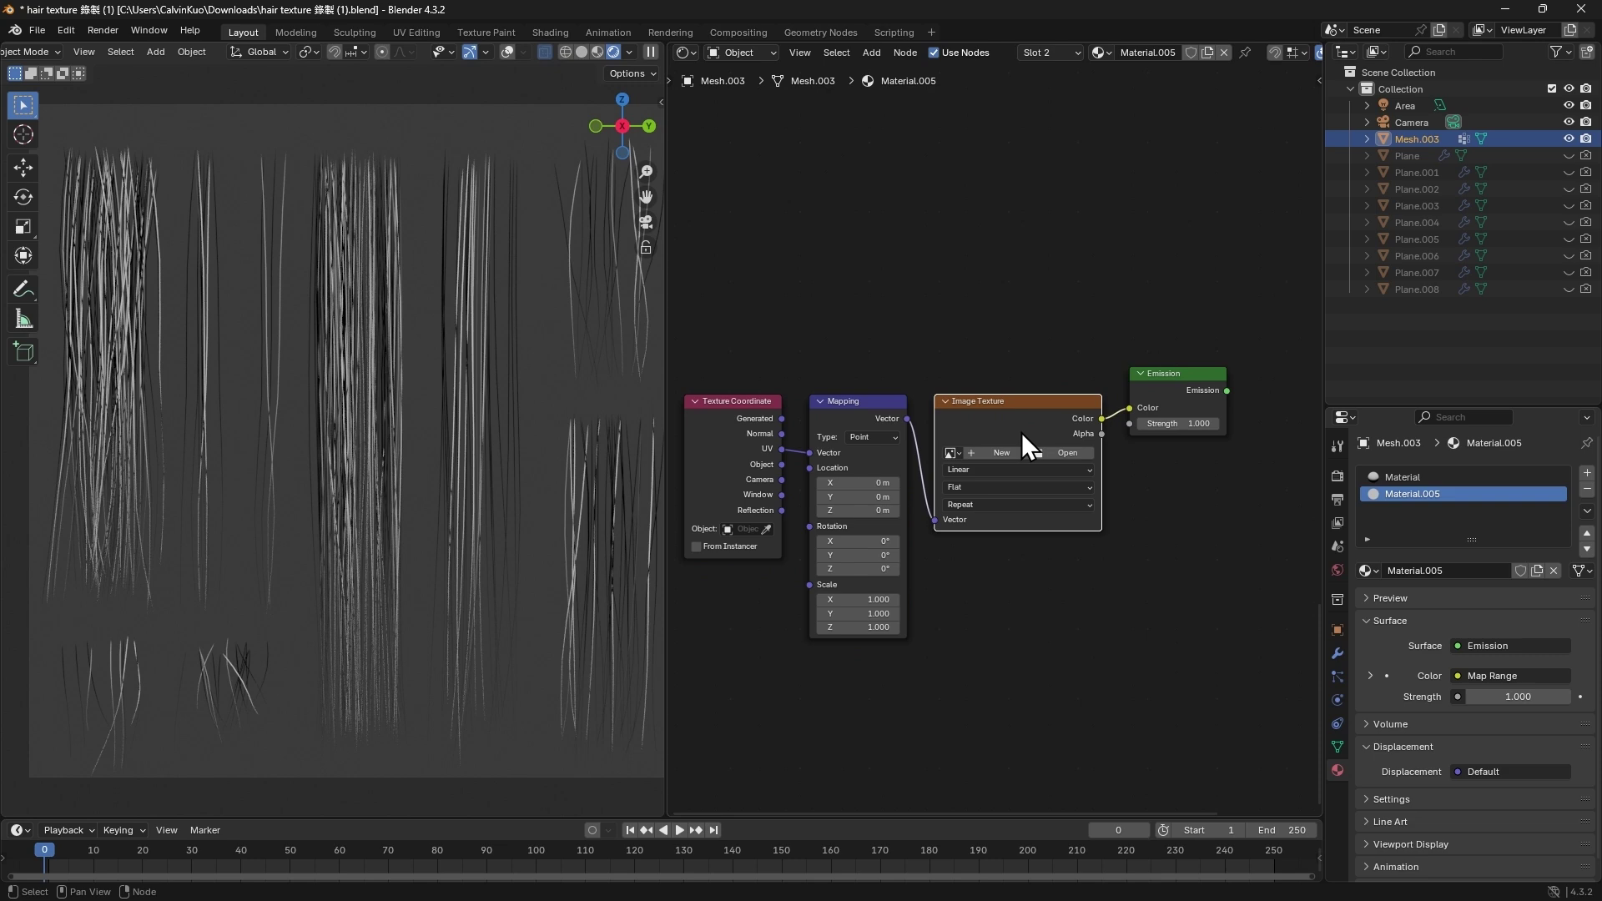
Step: Replace the Image Texture node with a Color Ramp linking Mapping to the Emission Color, and output that Emission as the surface
key("x")
key("shift+a")
type("color")
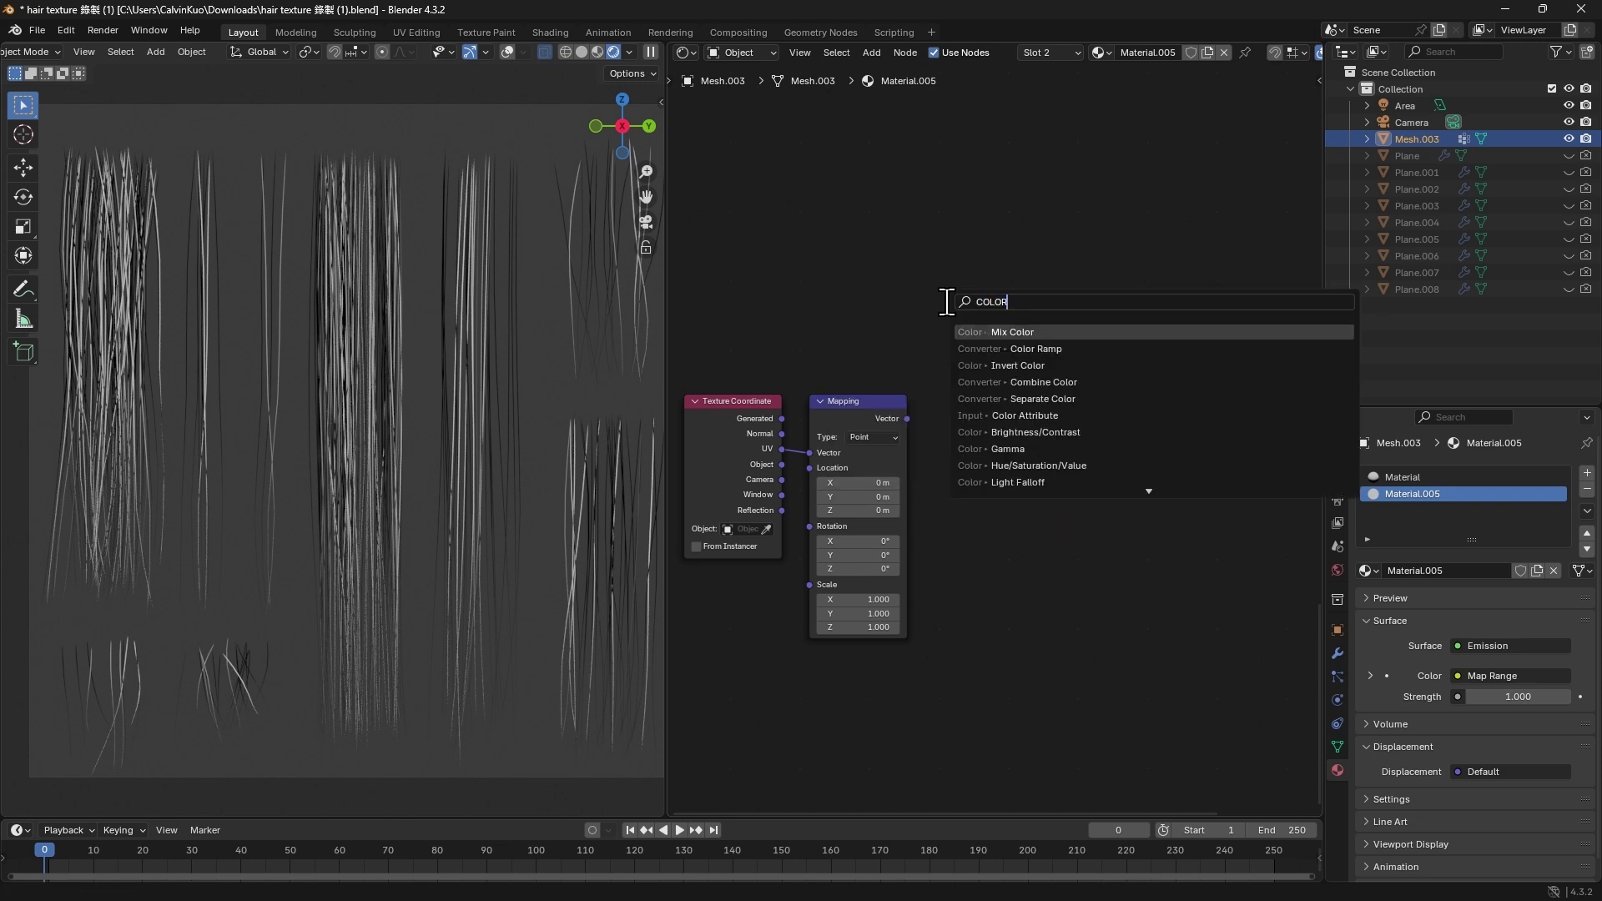
left_click(1048, 348)
left_click(938, 390)
left_click_drag(907, 419, 939, 523)
left_click_drag(1107, 414, 1162, 387)
left_click(1162, 380)
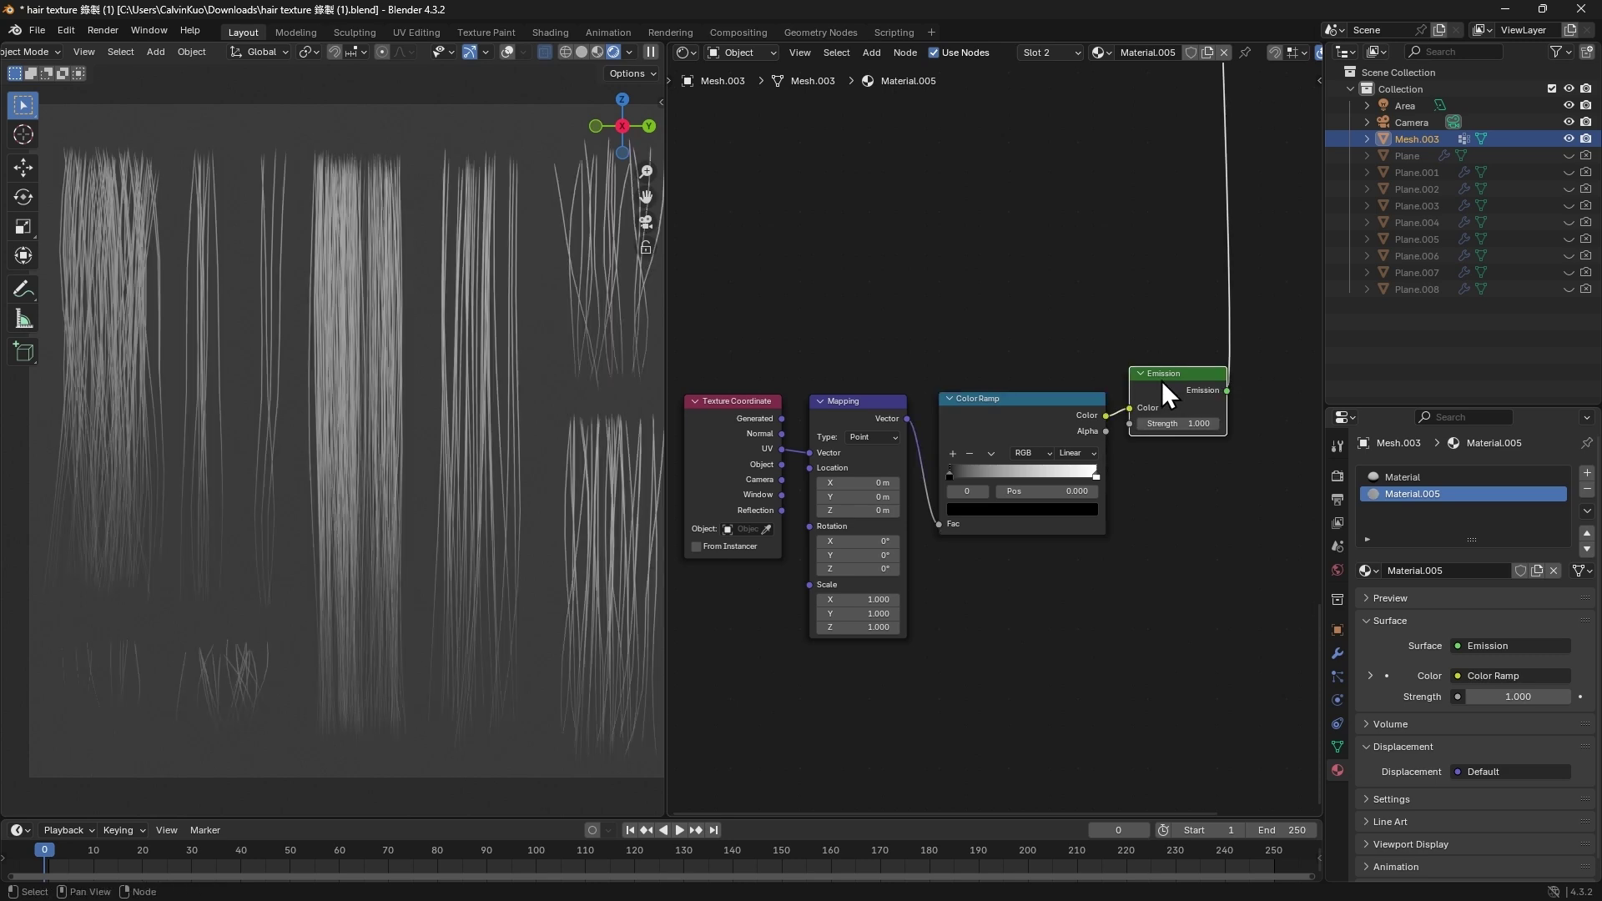
Step: Set the root ramp to run from white to black, with the black stop at about 0.43, and rotate the Mapping around Z
left_click_drag(954, 477, 1014, 473)
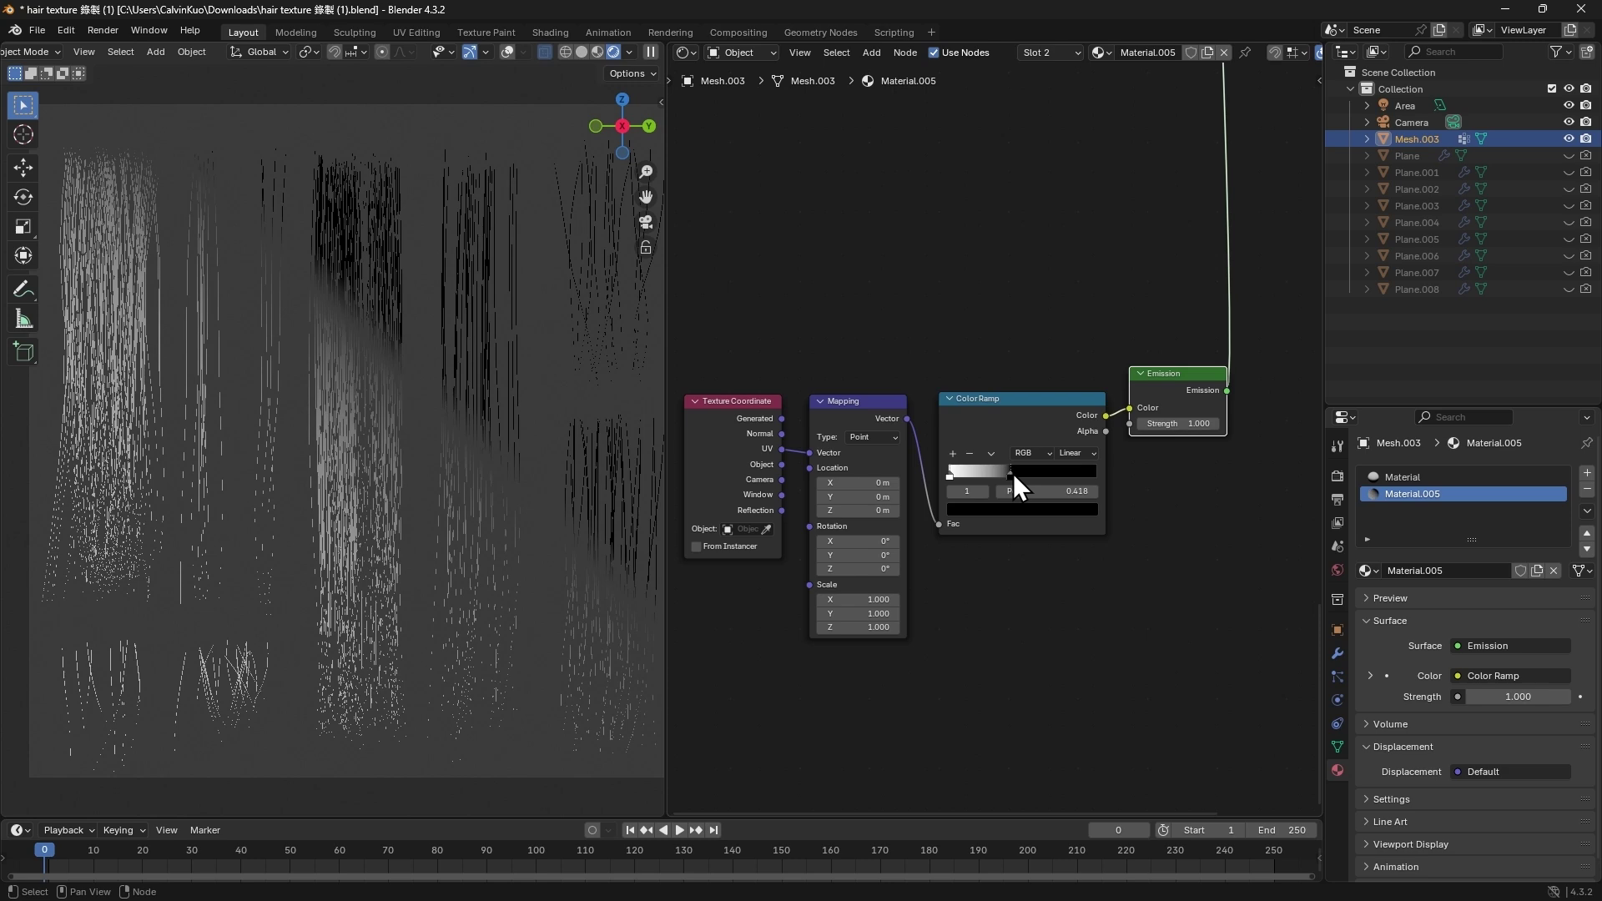
left_click_drag(860, 568, 822, 568)
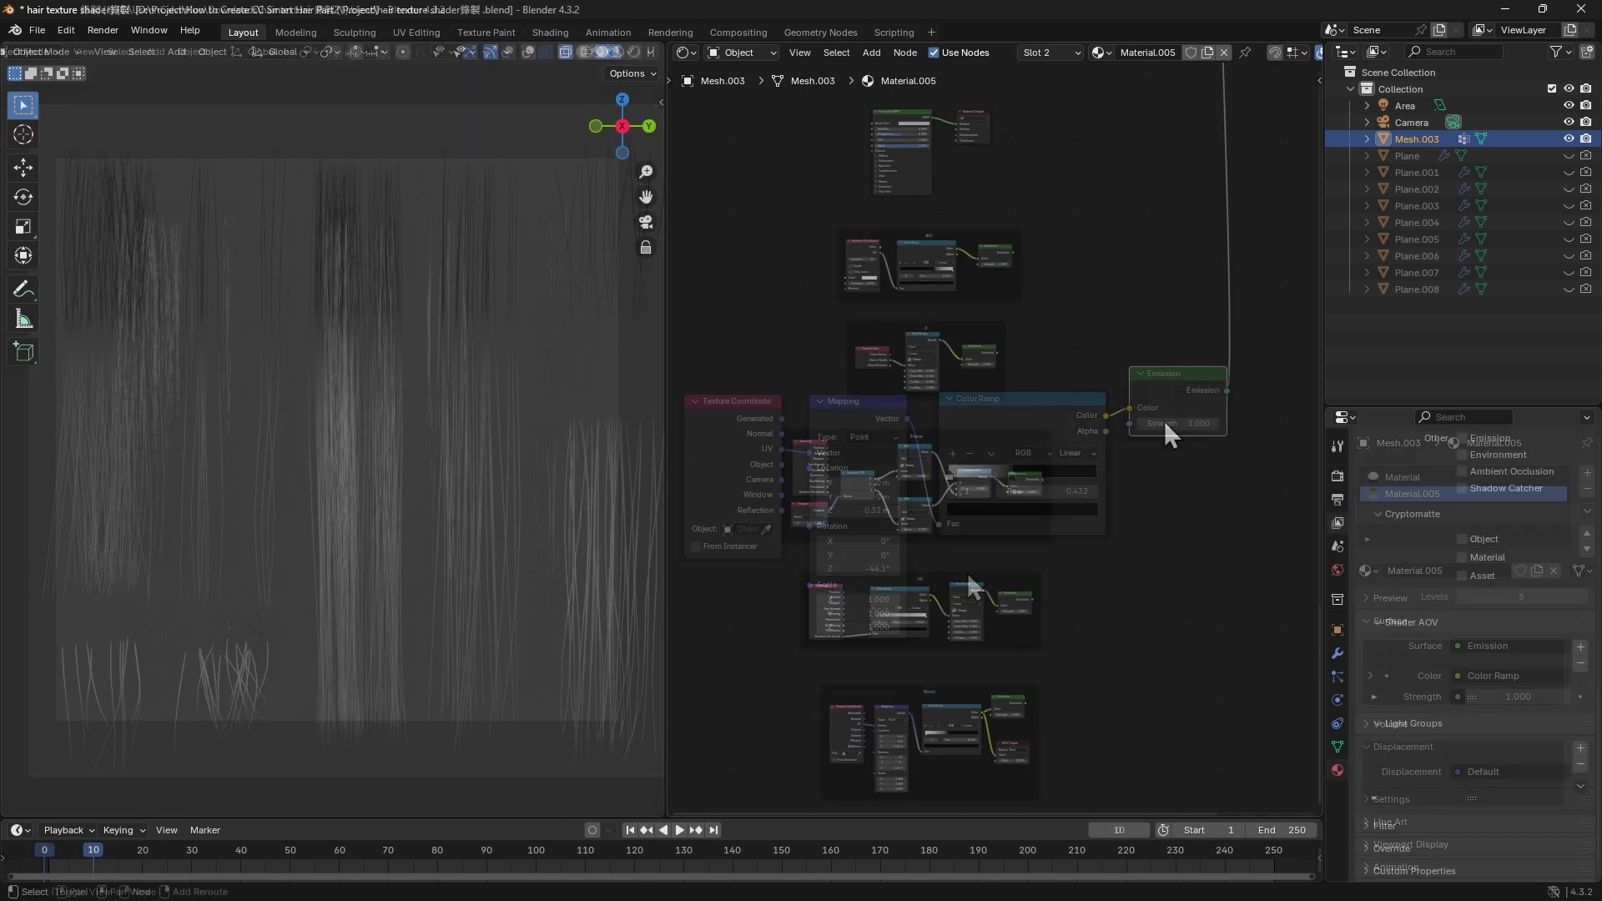
Step: Add an AOV Output node named AO to the AO frame, with its Color fed by the Color Ramp
type("ao")
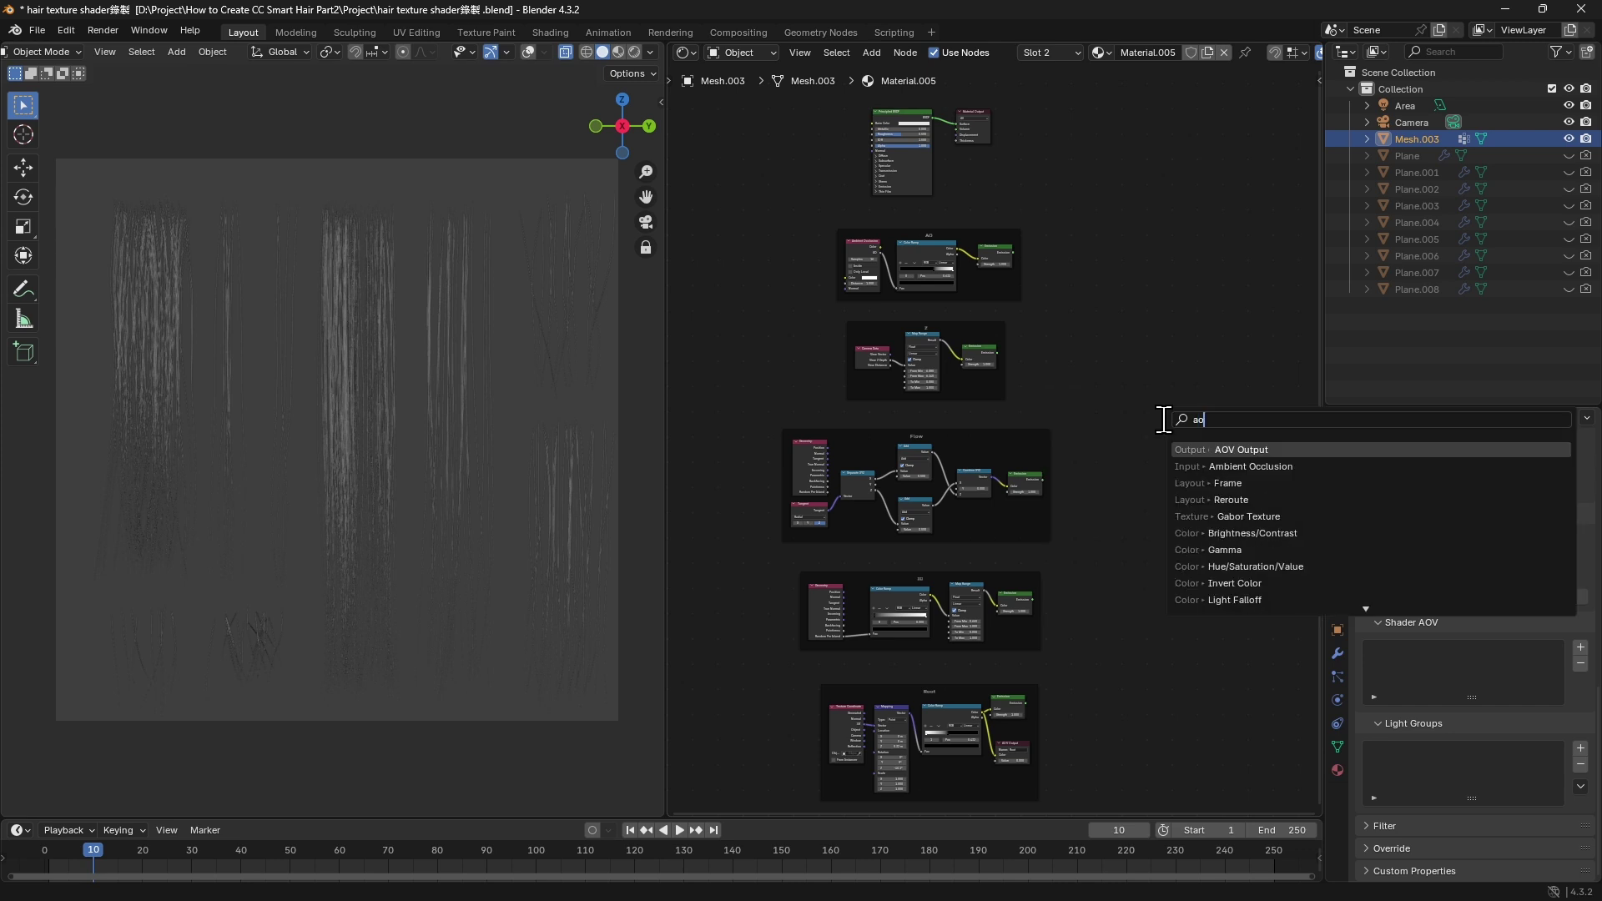
type("v")
left_click(1236, 451)
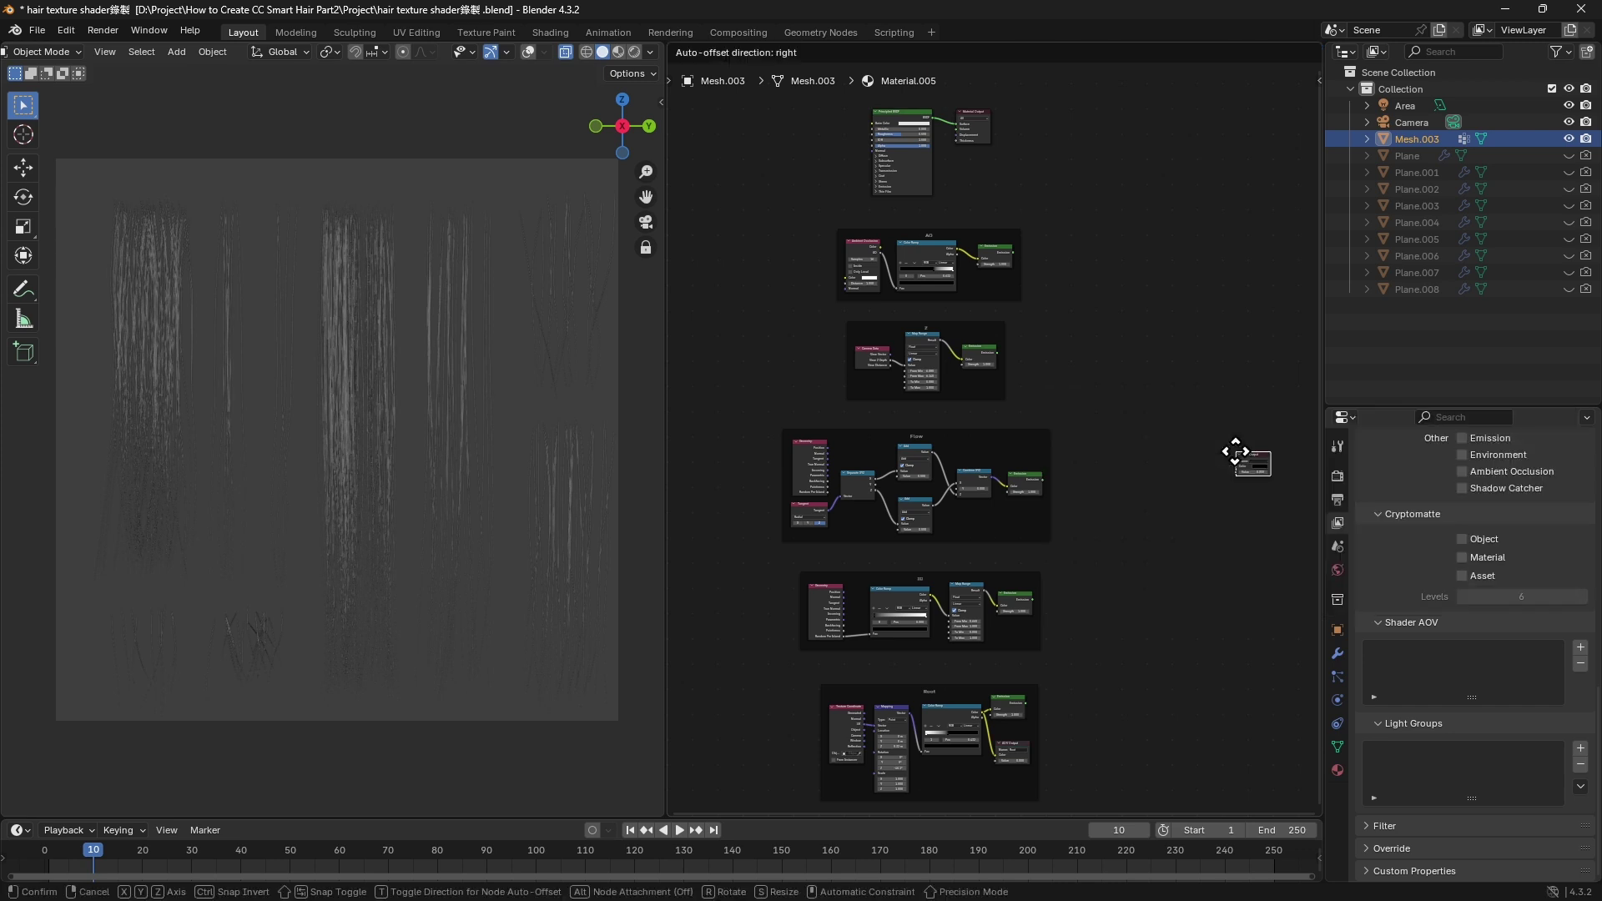
left_click(983, 271)
key("KP_Decimal")
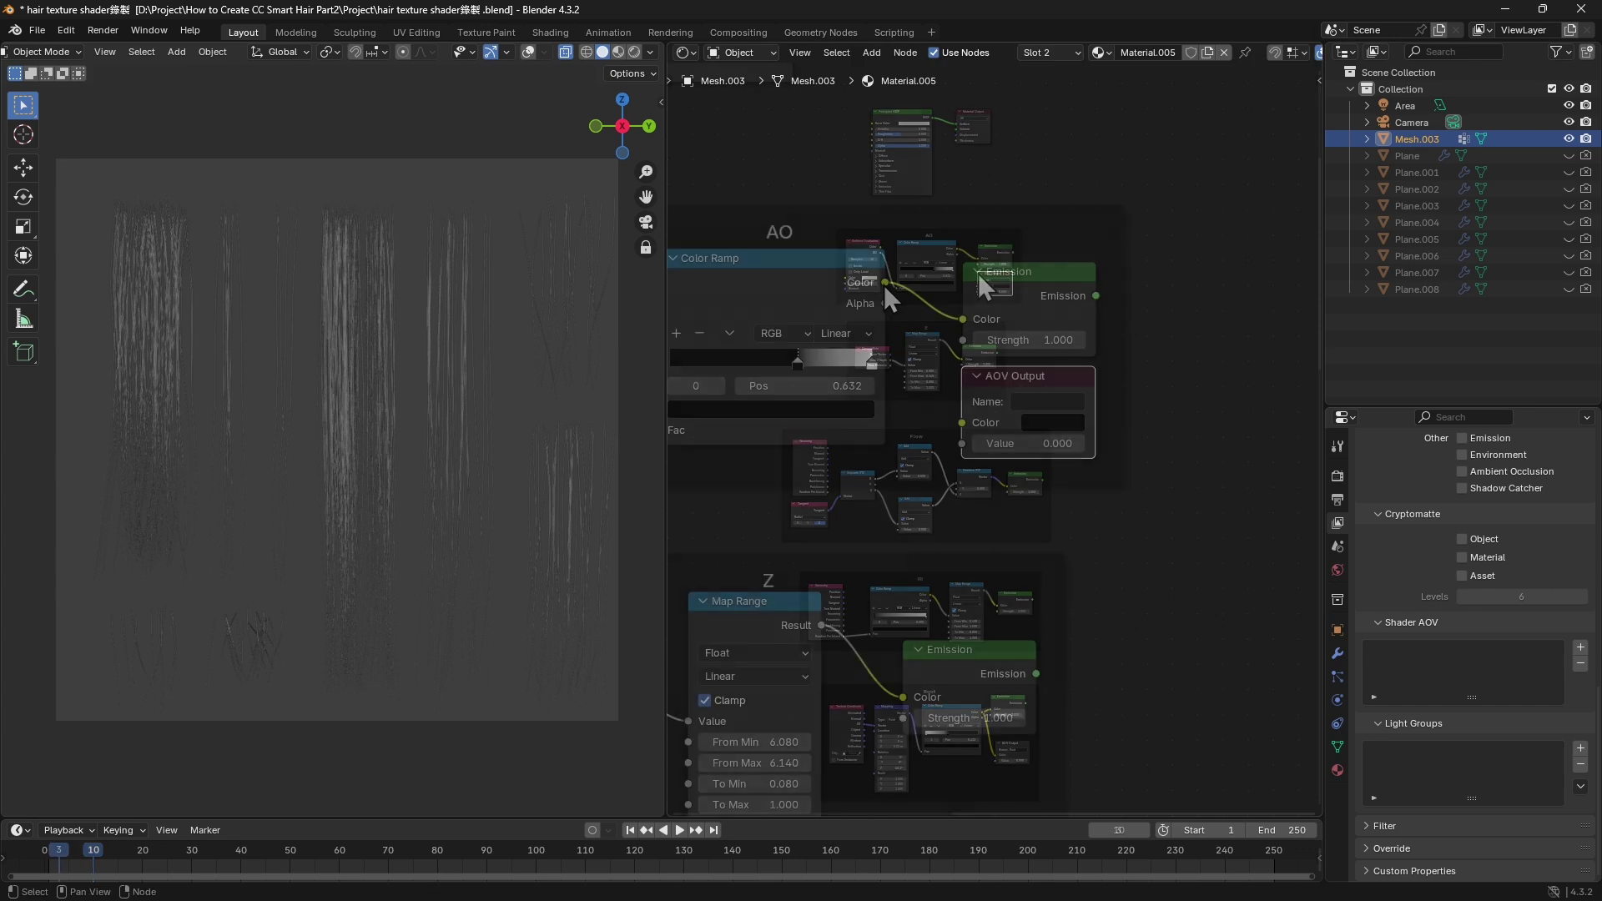
left_click(1058, 402)
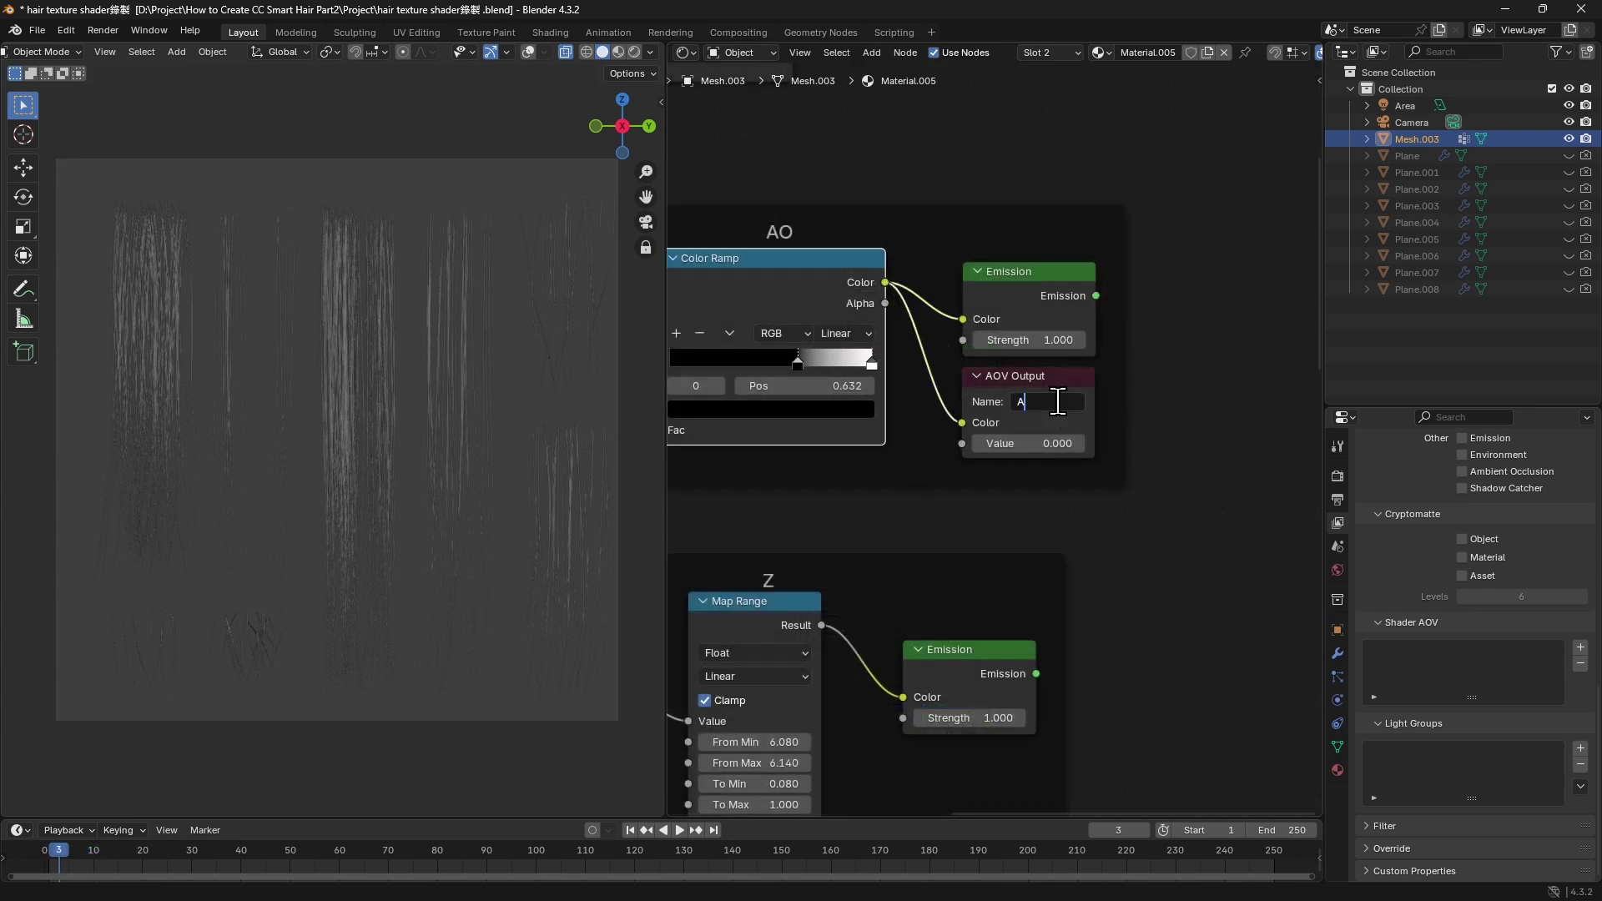
key("Return")
Step: Add an AOV Output node named Z to the Z frame and link the Map Range Result to its Color
middle_click_drag(1166, 522, 1255, 450)
key("shift+a")
type("aov")
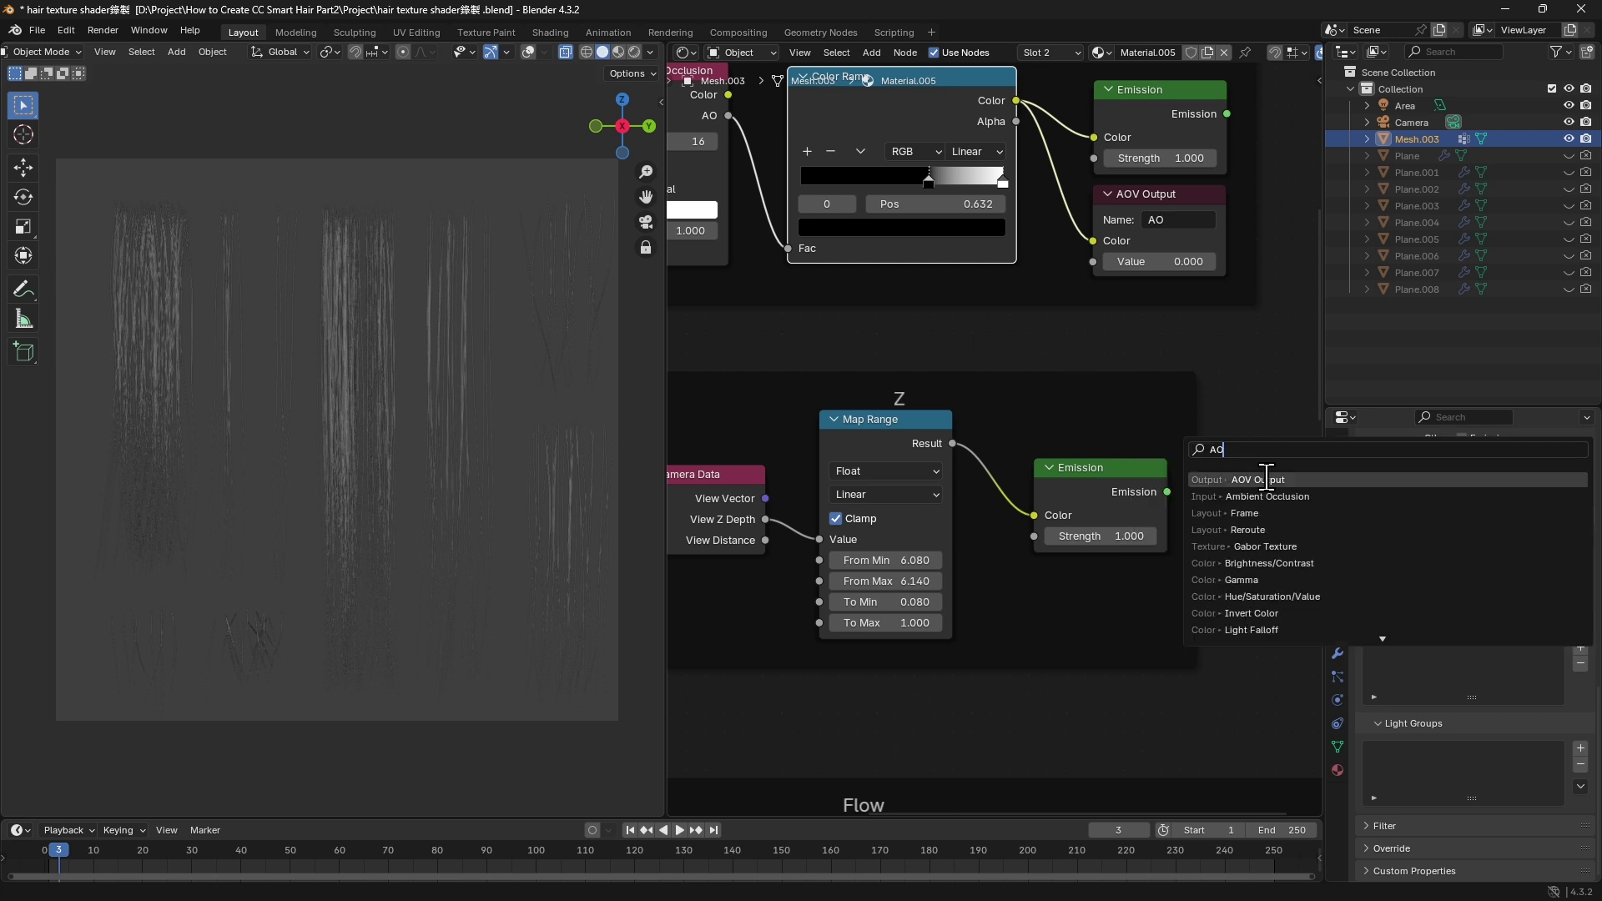
left_click(1236, 468)
left_click(1038, 565)
left_click_drag(952, 443, 1037, 622)
left_click(1098, 599)
key("Return")
Step: Add an AOV Output node named Flow to the Flow frame and link the Combine XYZ Vector to its Color
middle_click_drag(1240, 627, 1065, 383)
key("shift+a")
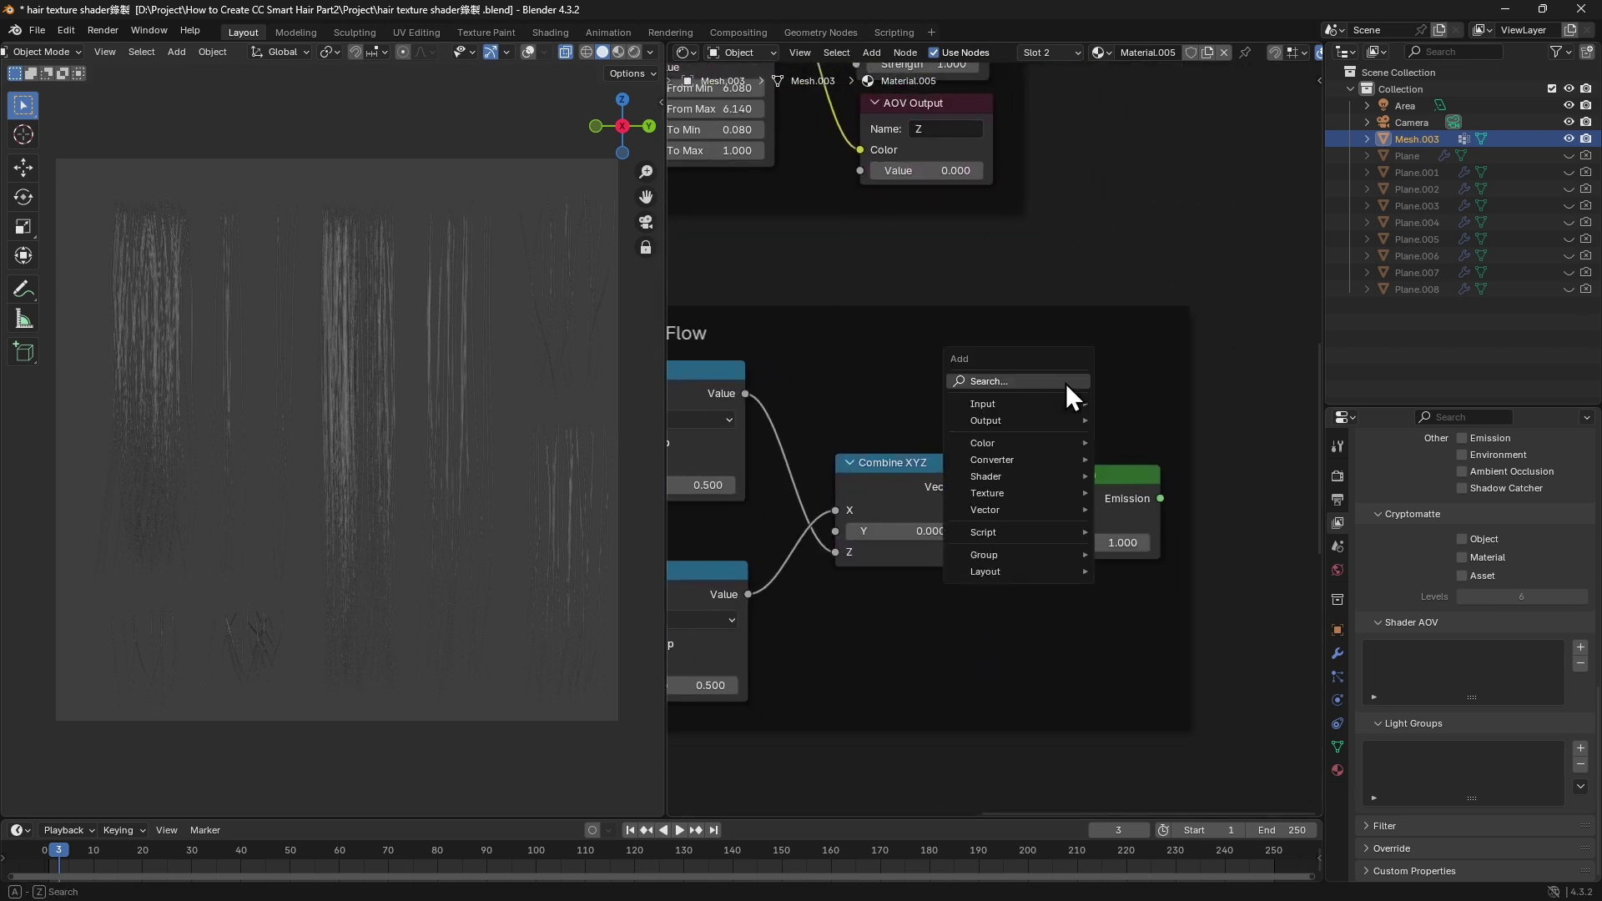
type("aov")
key("Return")
left_click(1036, 602)
left_click_drag(968, 487, 1033, 645)
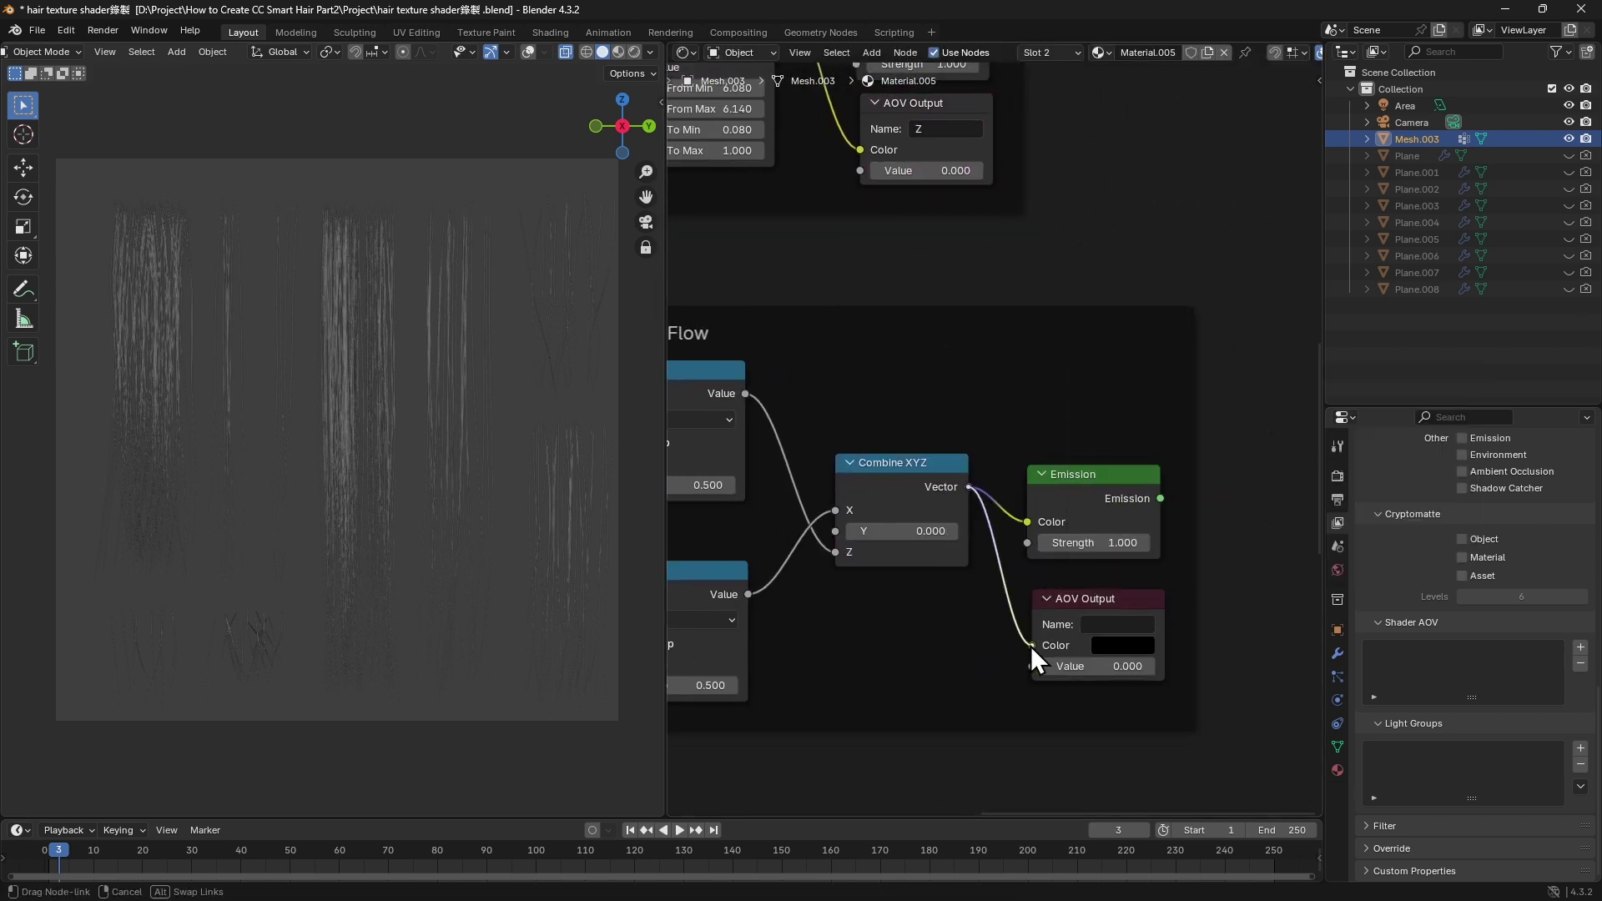
left_click(1101, 624)
type("Flo")
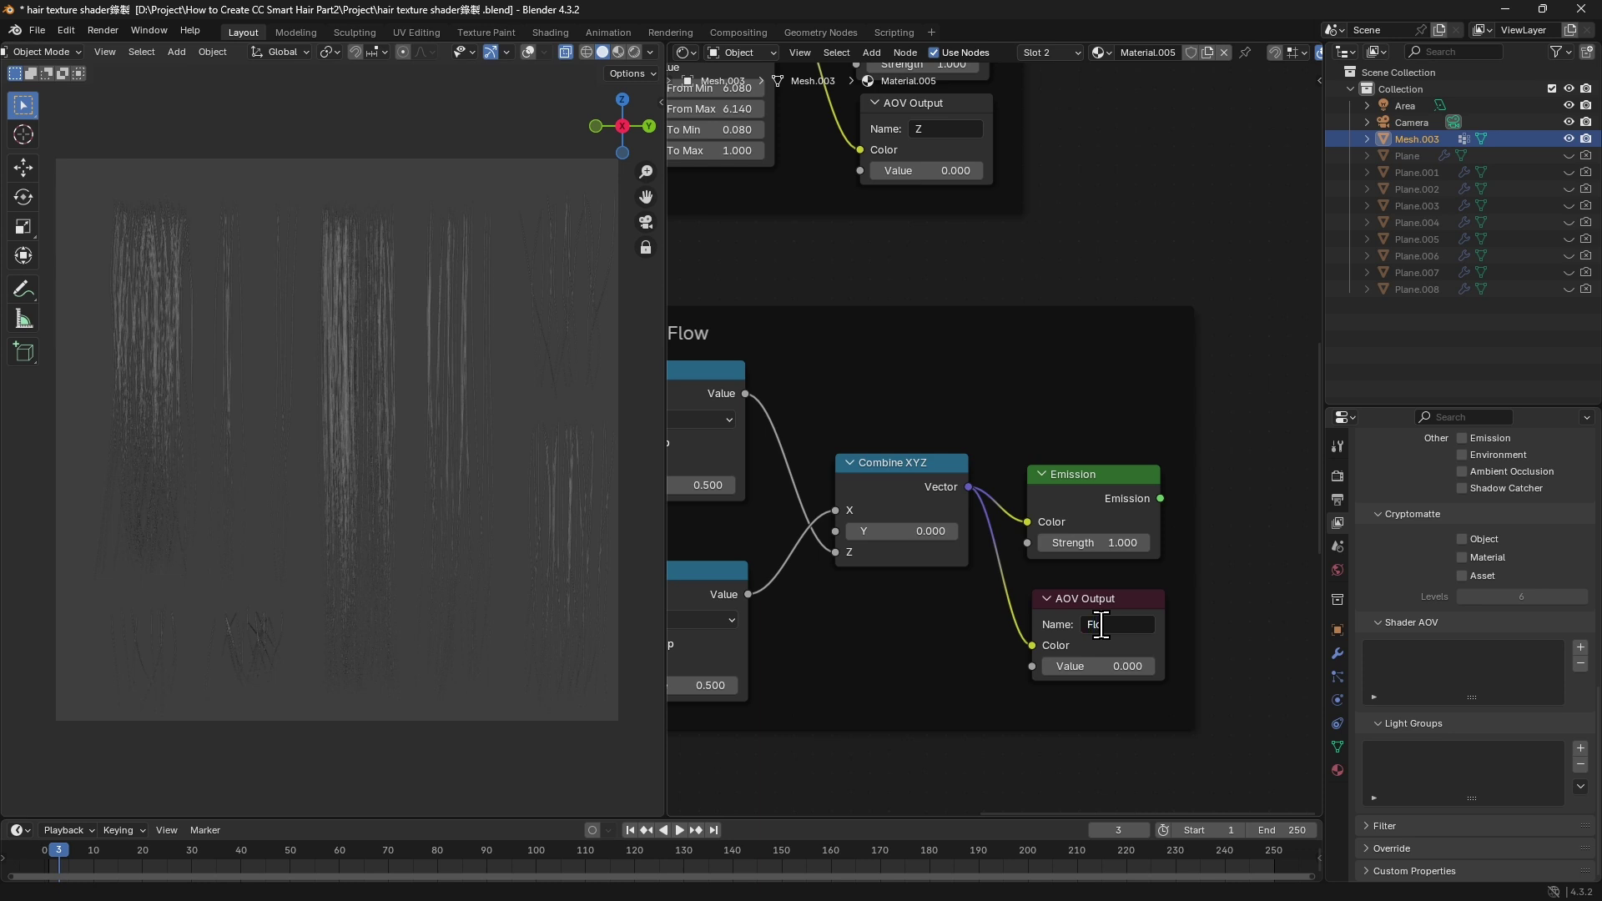
type("w")
key("Return")
Step: Add an AOV Output node to the ID frame beneath its Emission node
scroll(1102, 626, "down", 10, "shift")
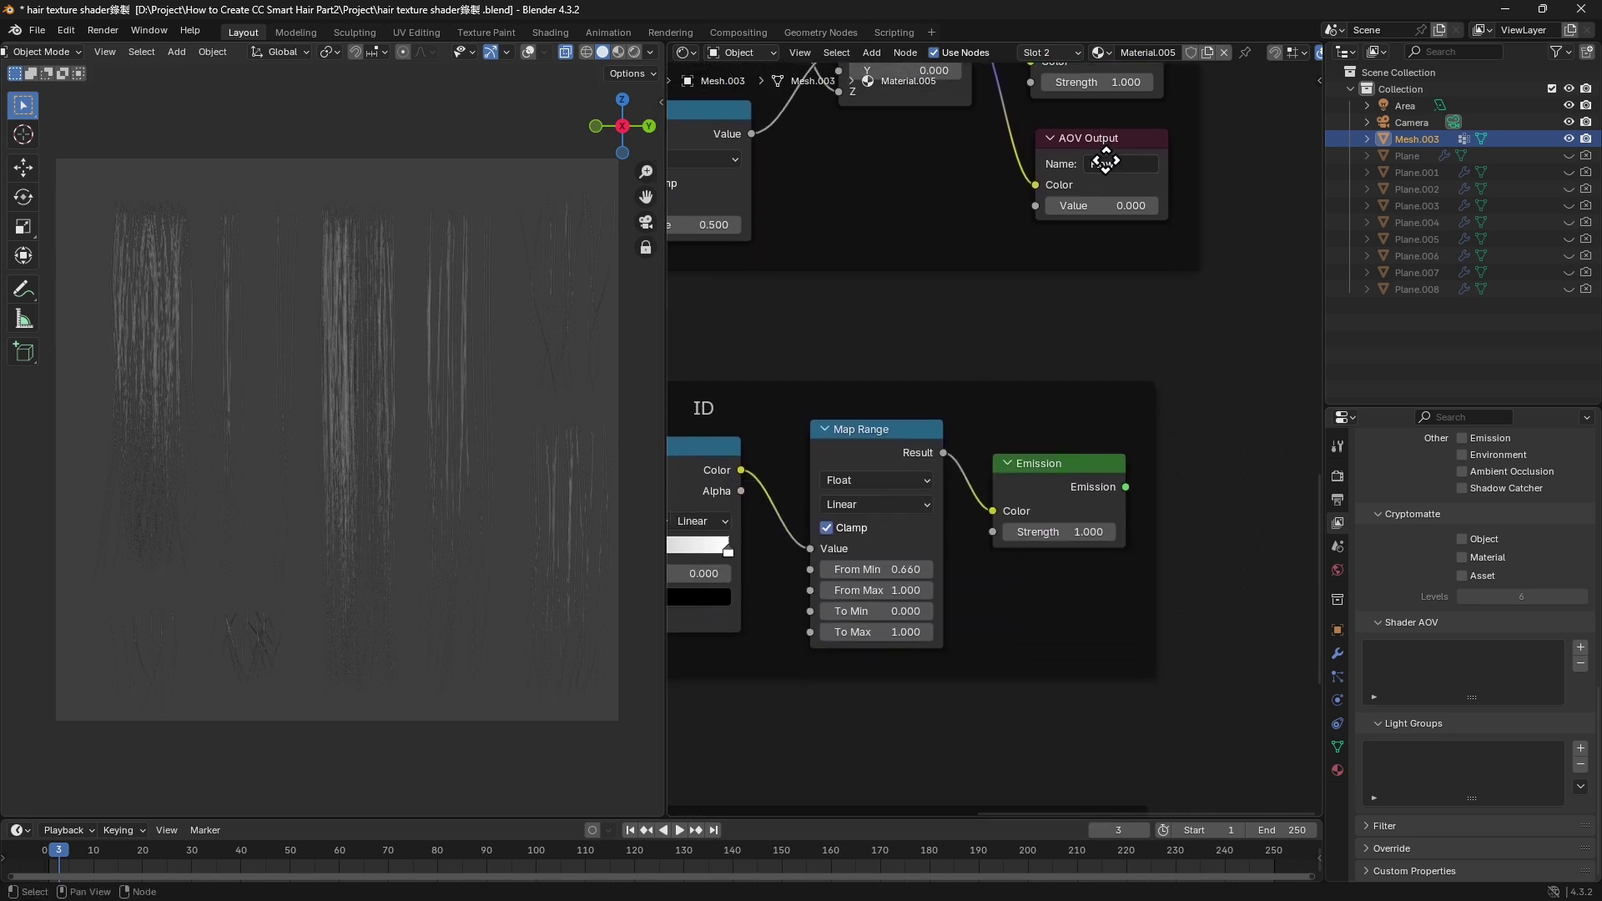
key("shift+a")
type("aov")
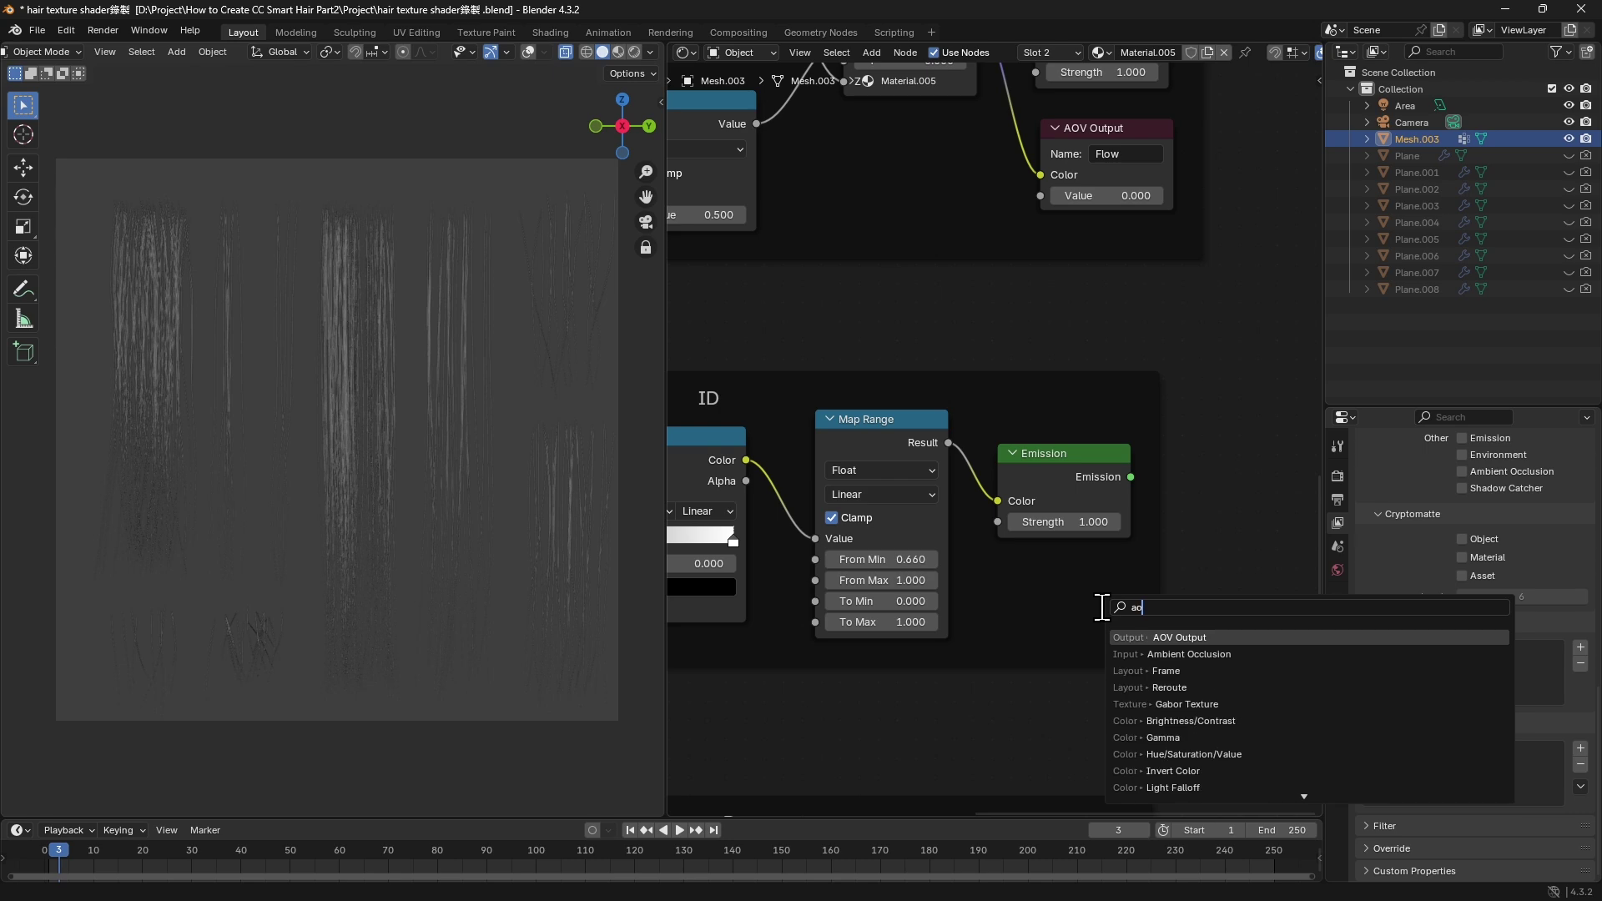
key("Return")
scroll(1416, 619, "up", 3)
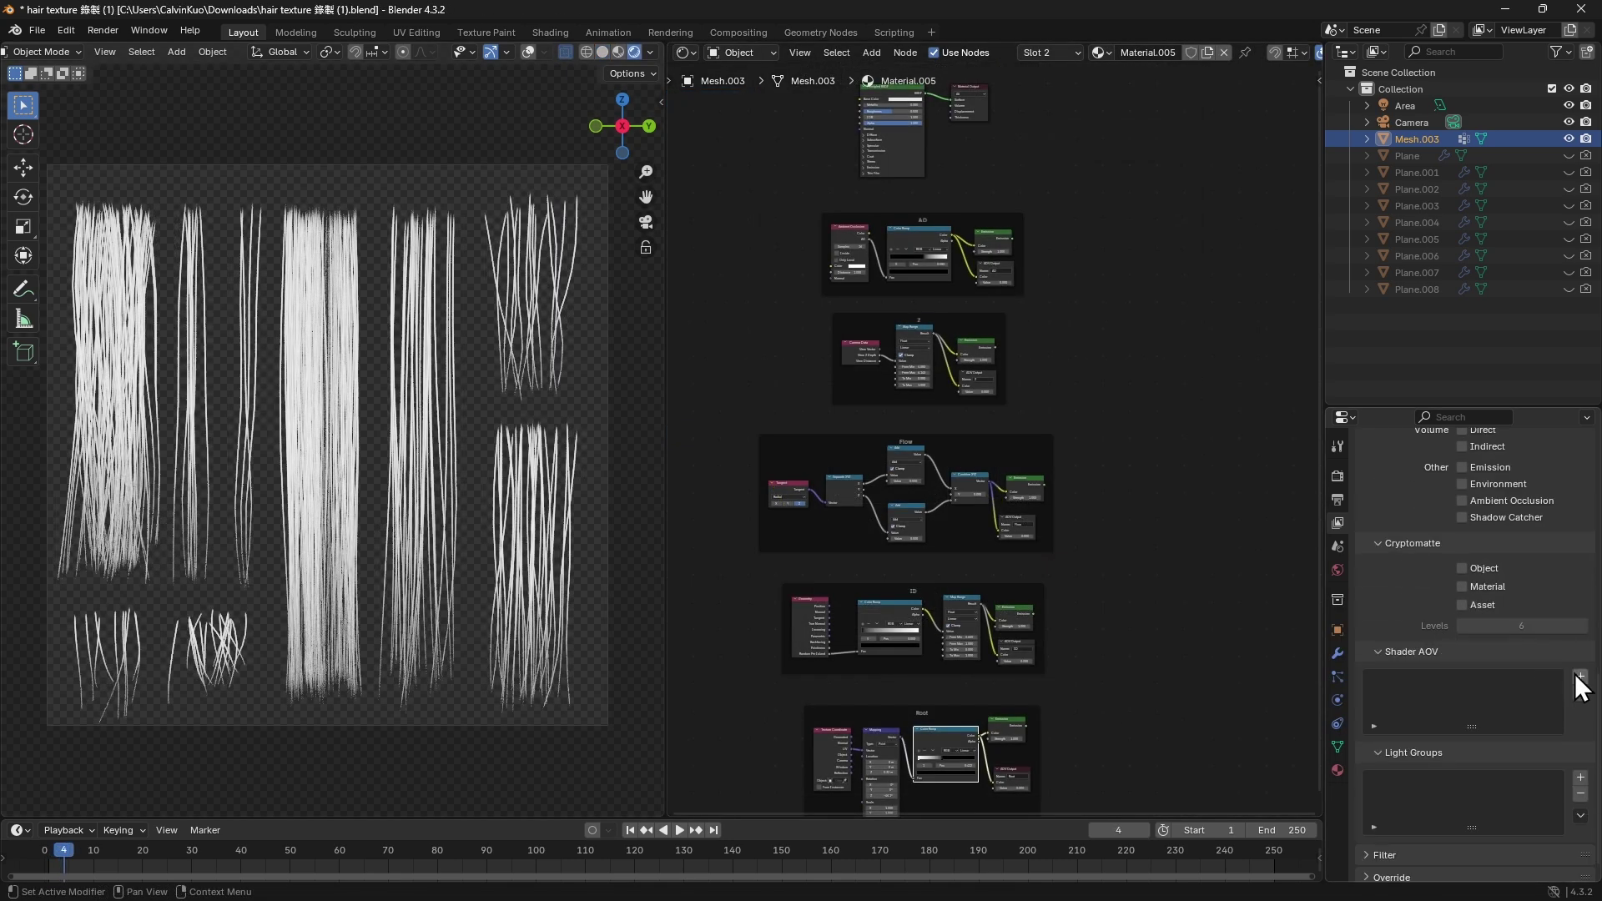
Step: Create five color Shader AOV passes in the view layer
left_click(1580, 677)
left_click(1580, 677)
left_click(1580, 677)
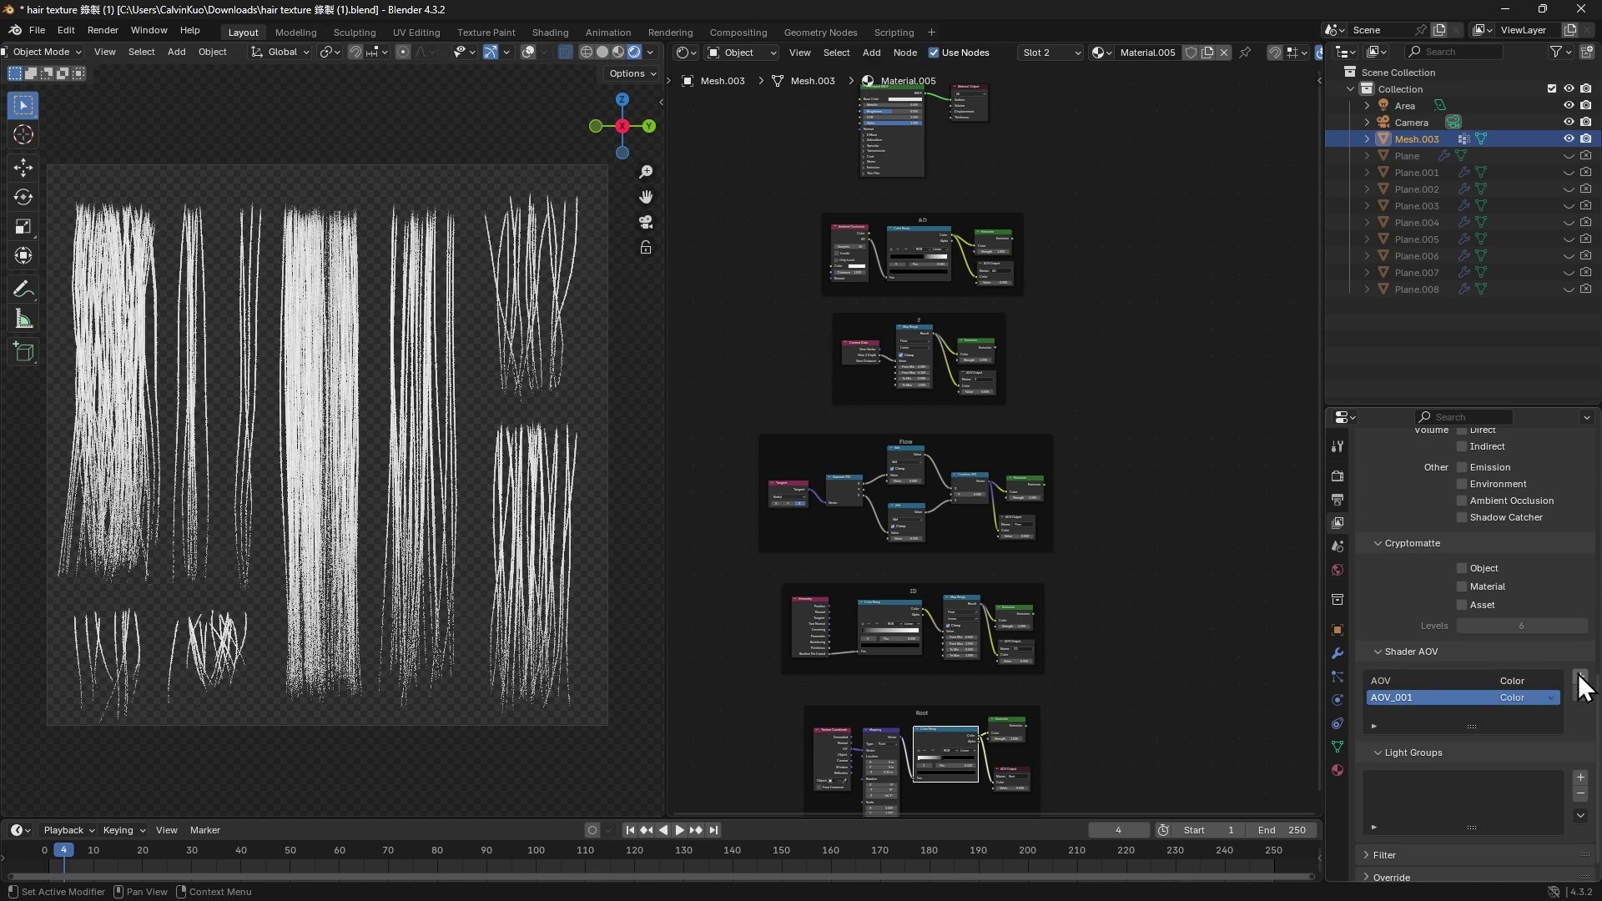
left_click(1580, 677)
left_click(1580, 677)
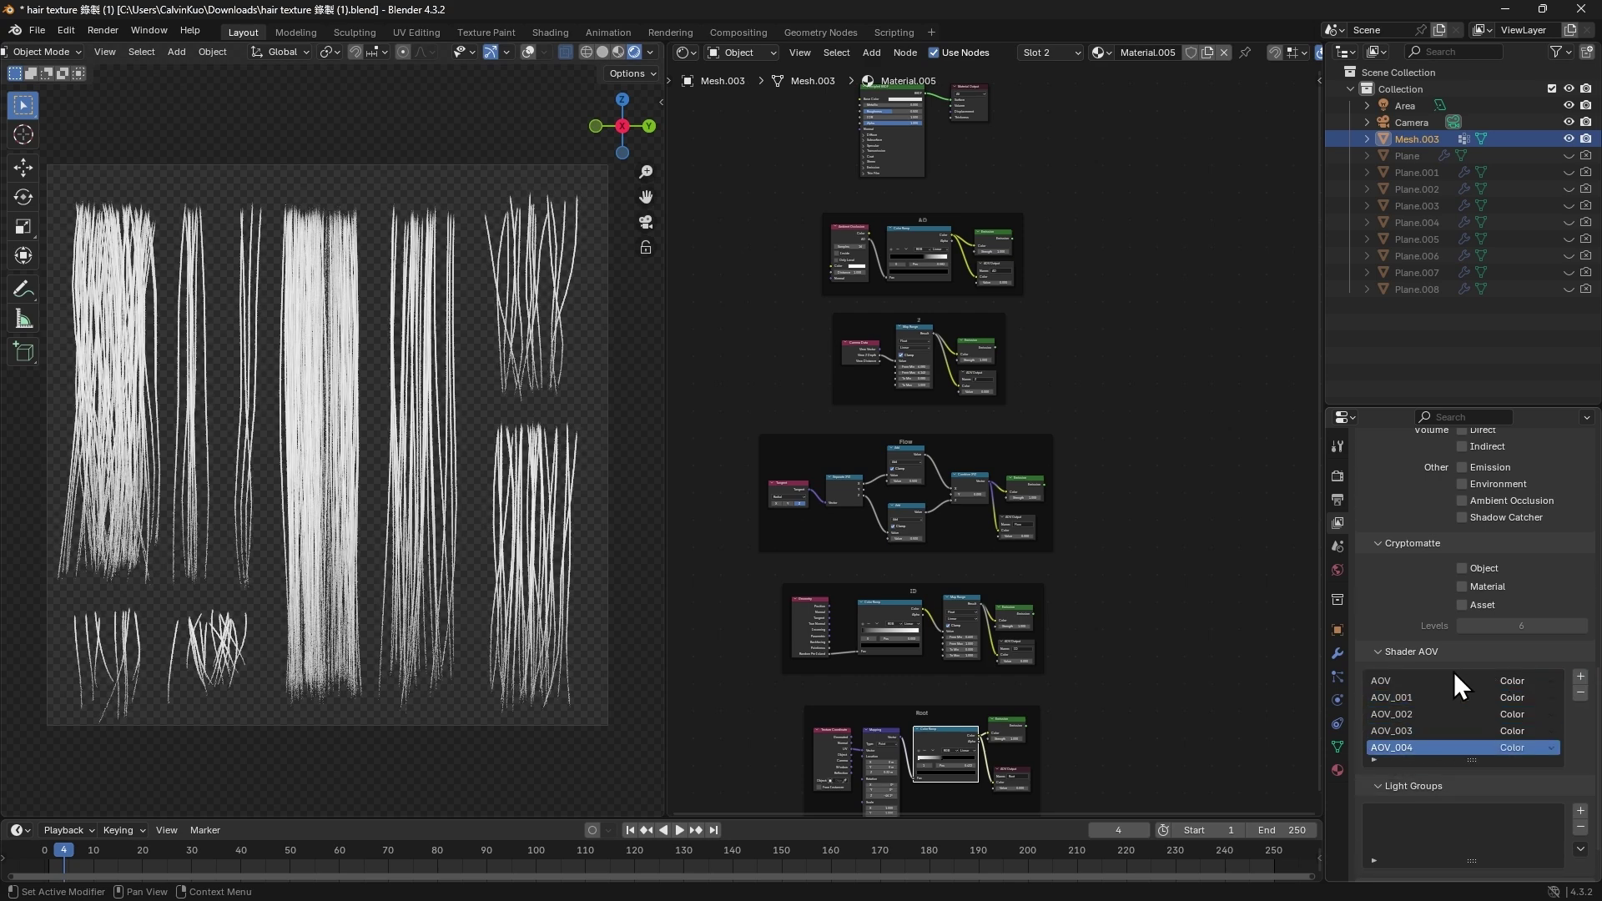
Step: Rename the five Shader AOV passes AO, Z, Flow, ID and Root to match the AOV Output nodes
left_click(1385, 679)
double_click(1384, 680)
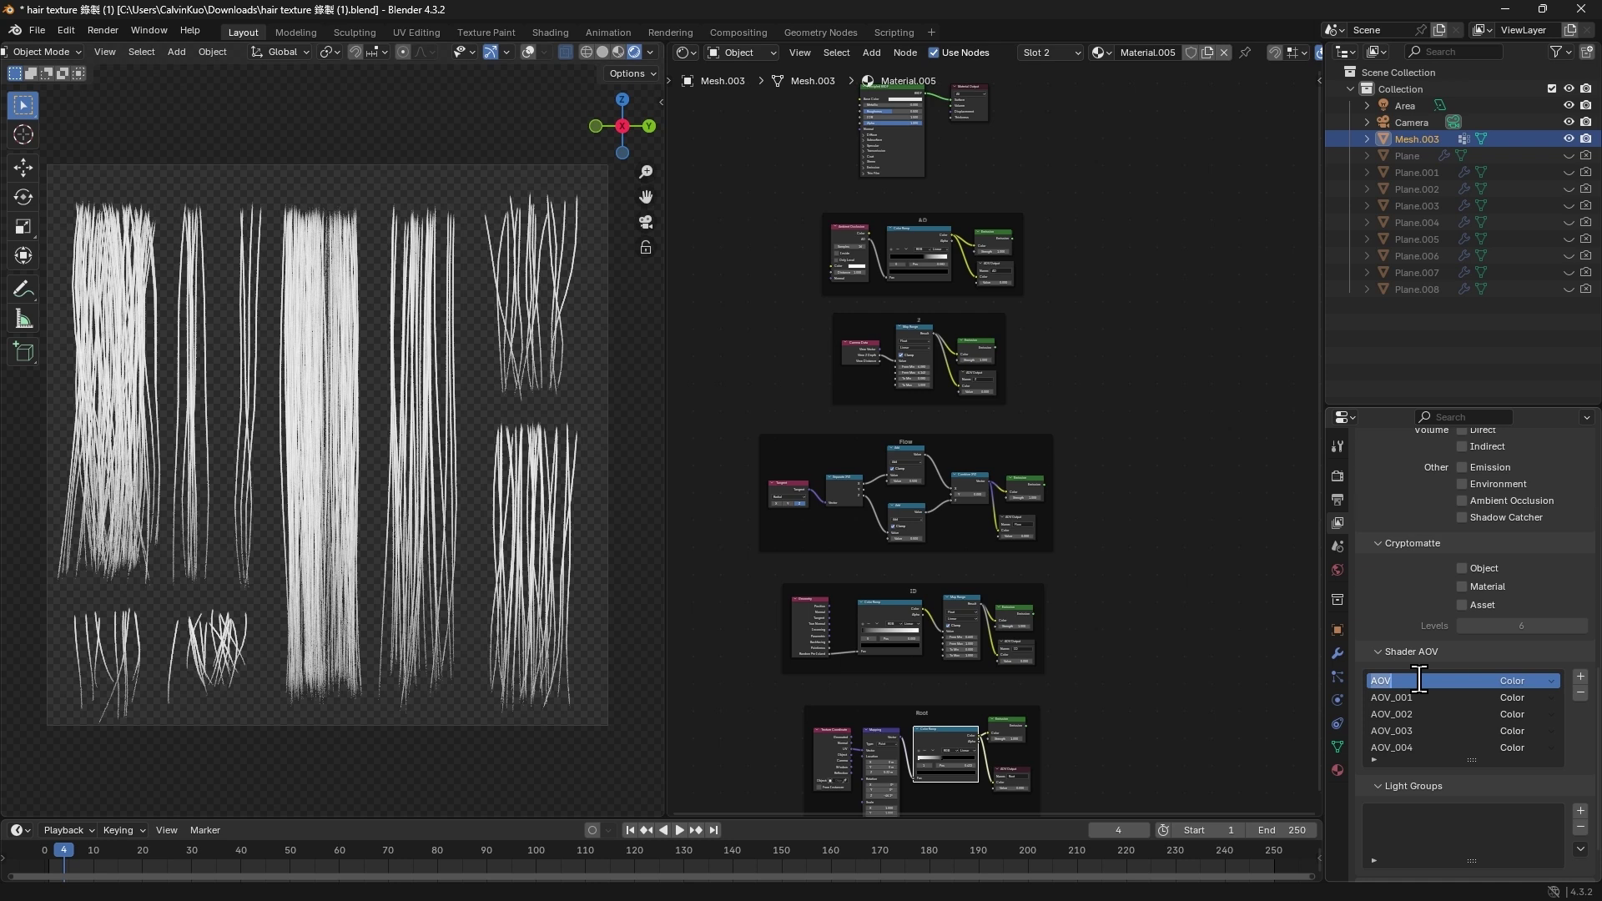
key("Tab")
type("Z")
key("Tab")
type("Flow")
key("Tab")
type("ID")
key("Tab")
type("Root")
key("Return")
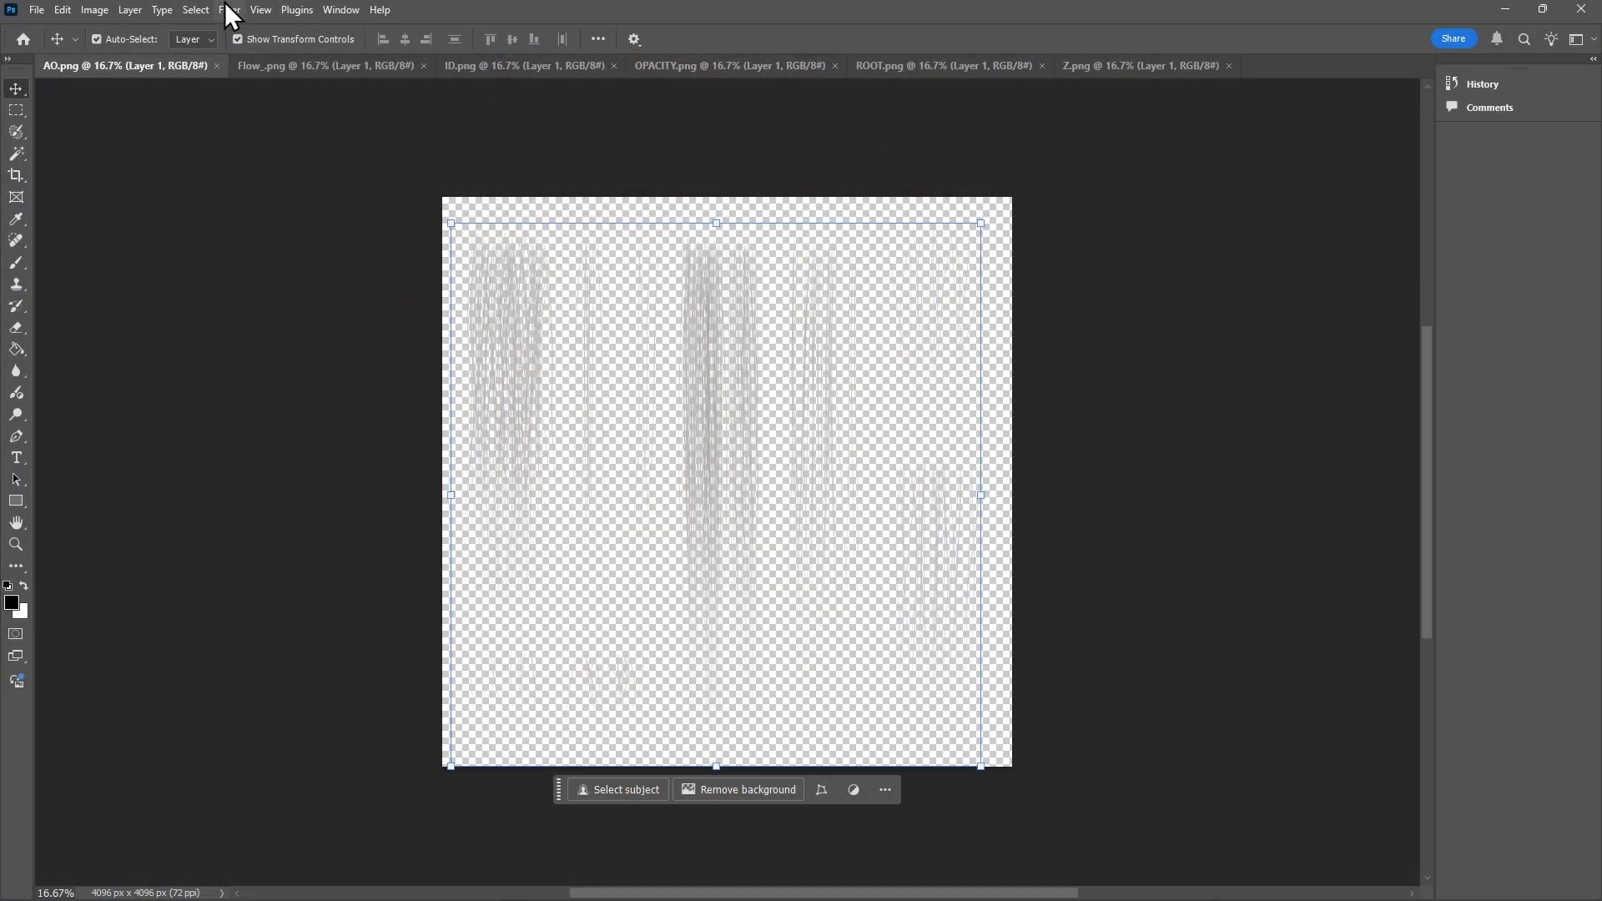
Step: Switch to Photoshop and apply the xNormal Dilation filter with a 30 pixel radius to AO.png
left_click(227, 8)
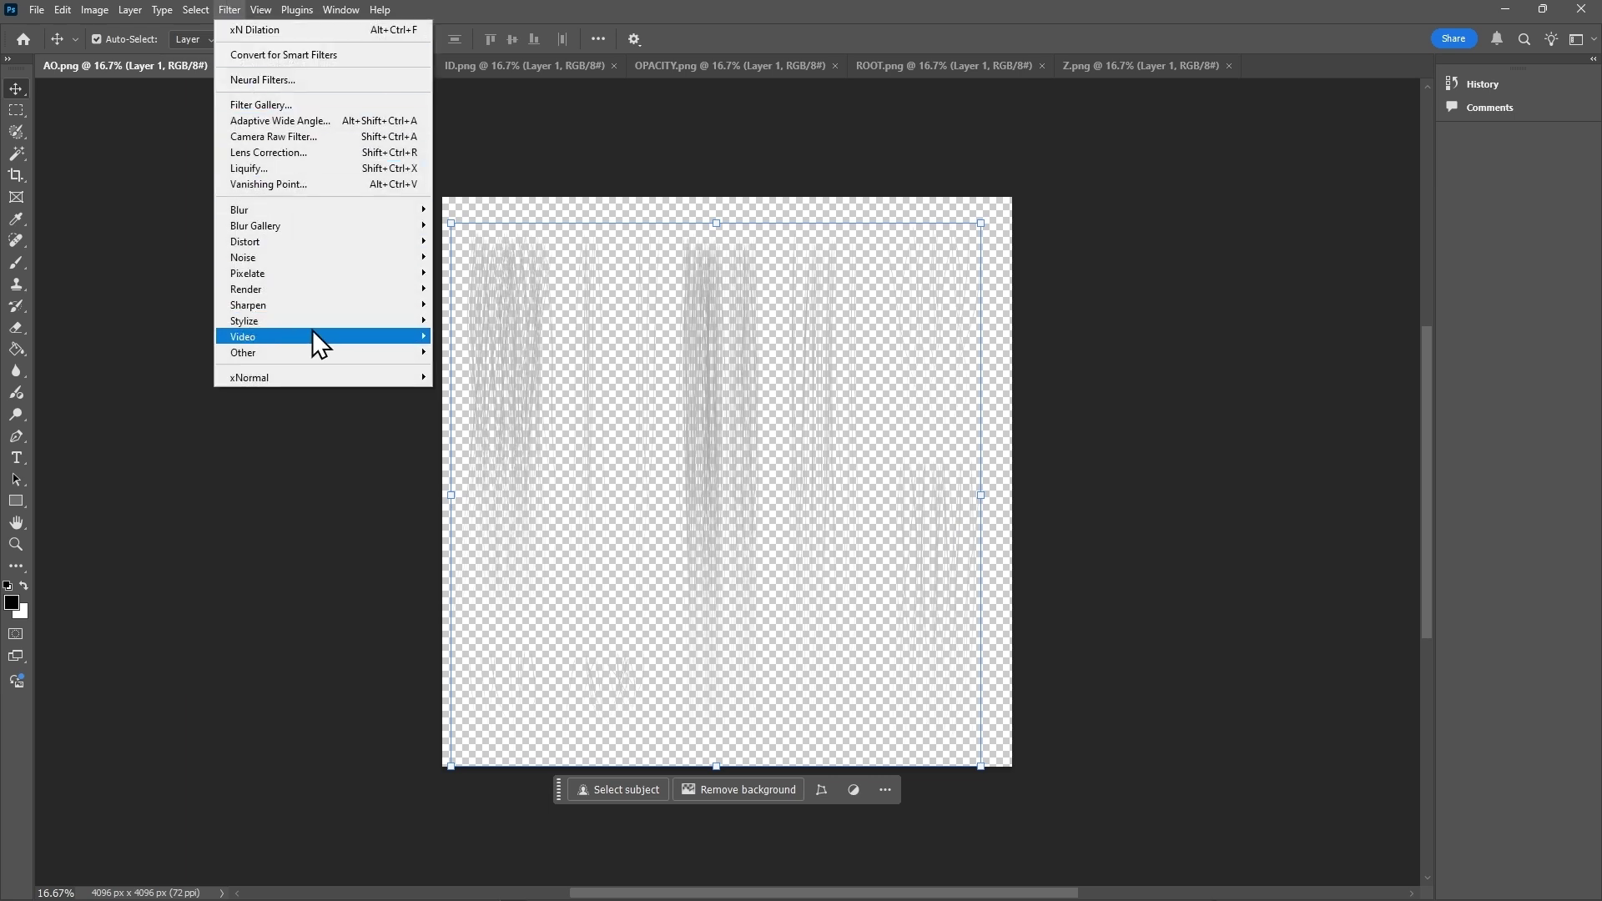
mouse_move(335, 374)
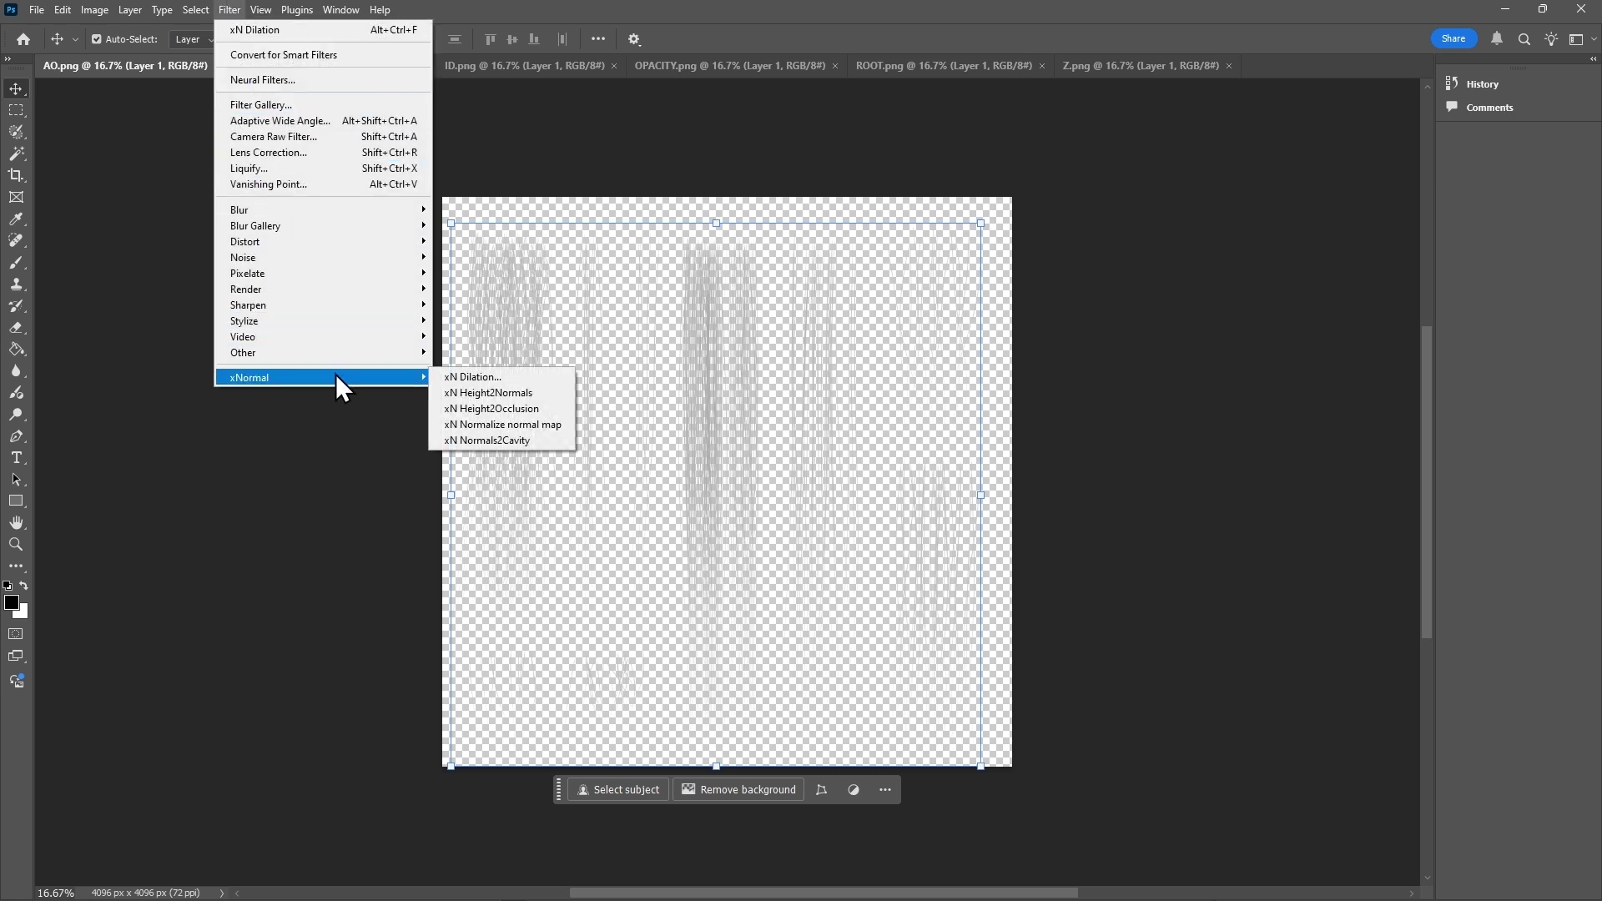
left_click(514, 379)
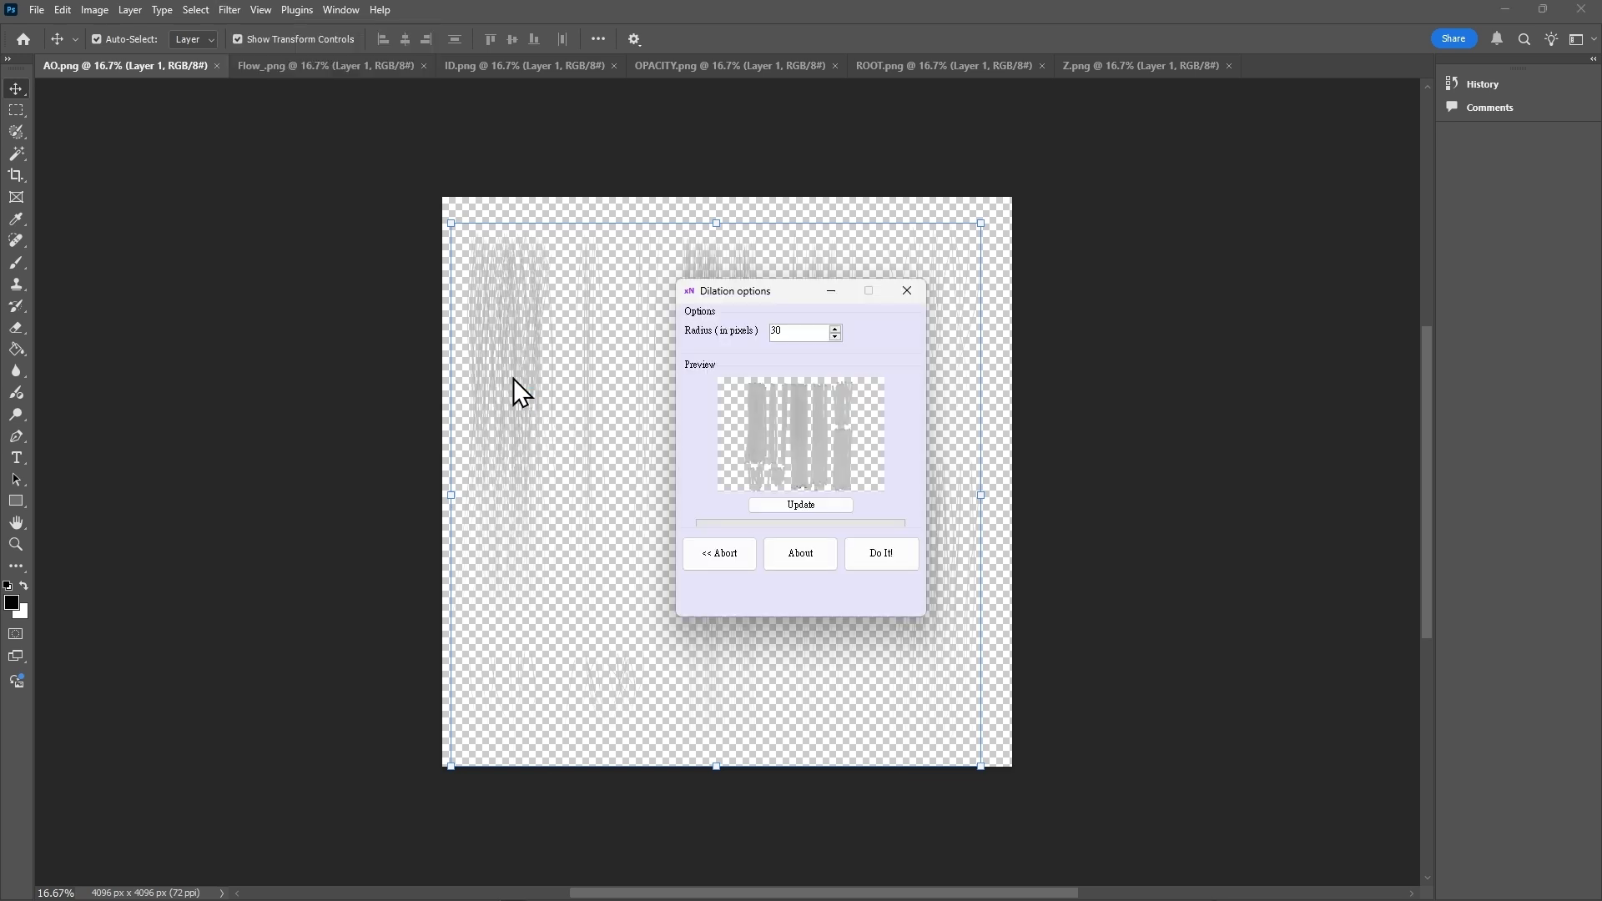
left_click(898, 563)
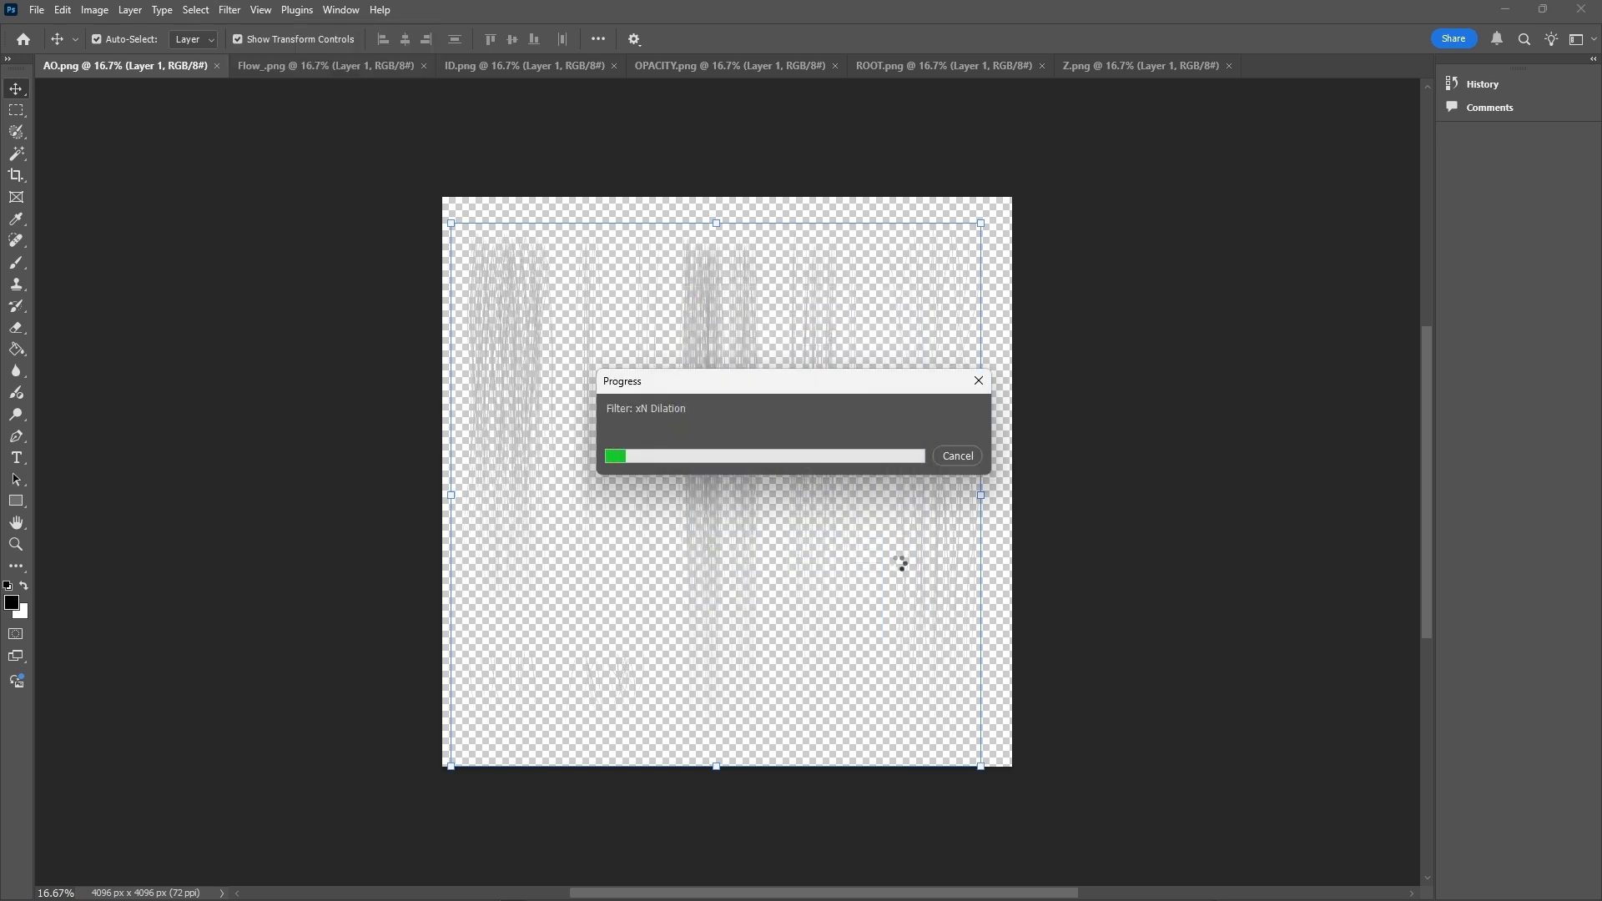
Step: Apply the xNormal Dilation filter to the Flow_.png texture
left_click(313, 69)
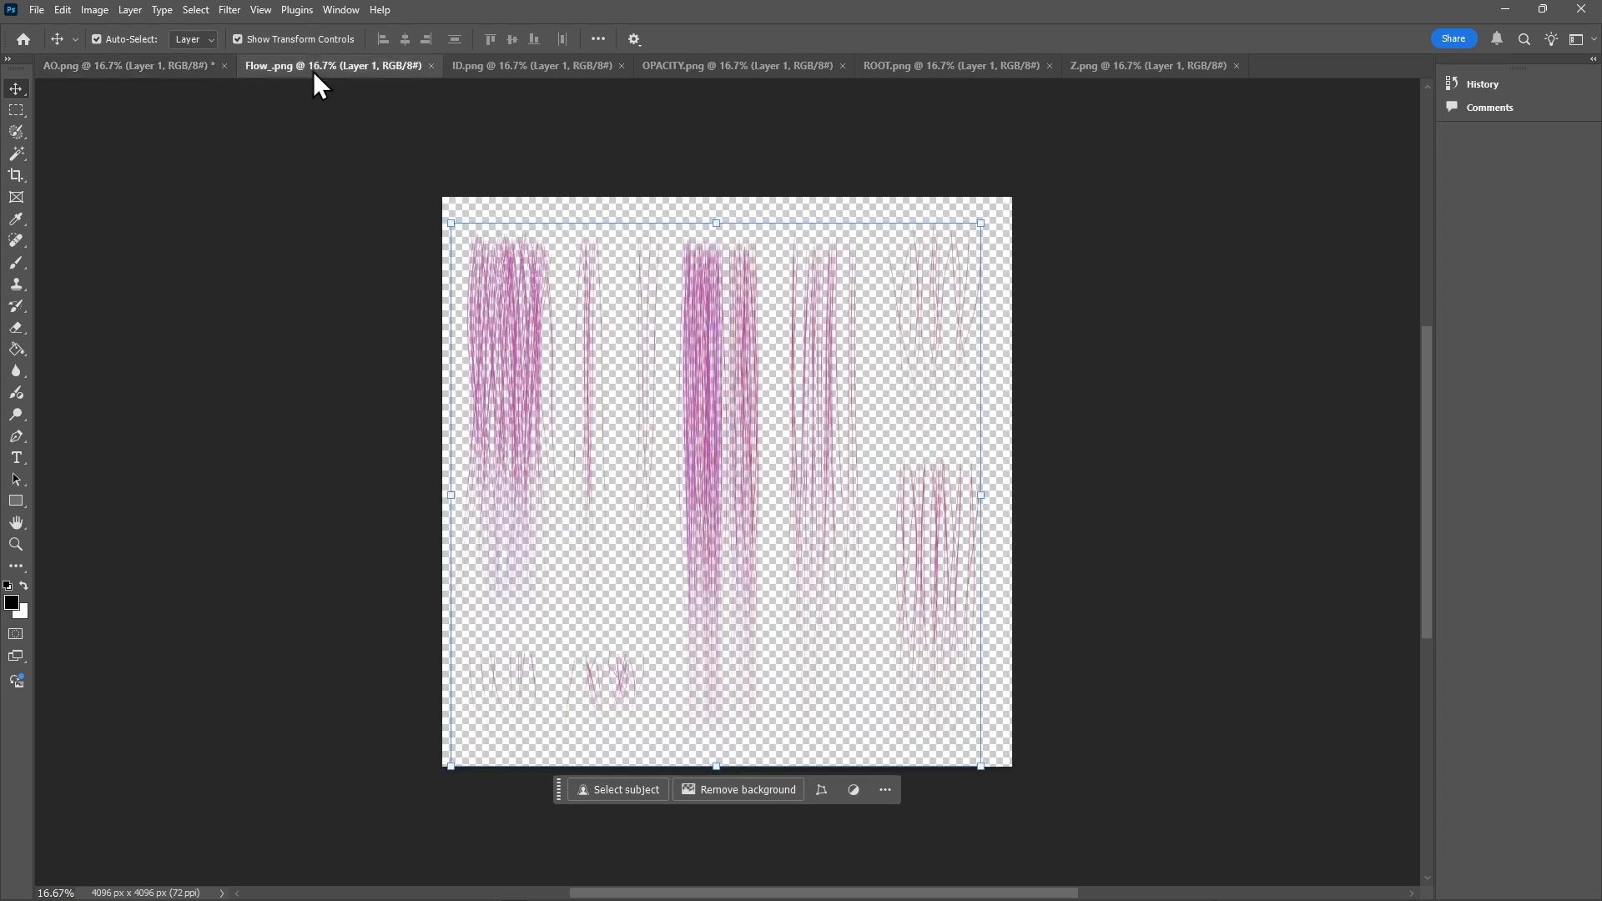
left_click(229, 10)
mouse_move(403, 377)
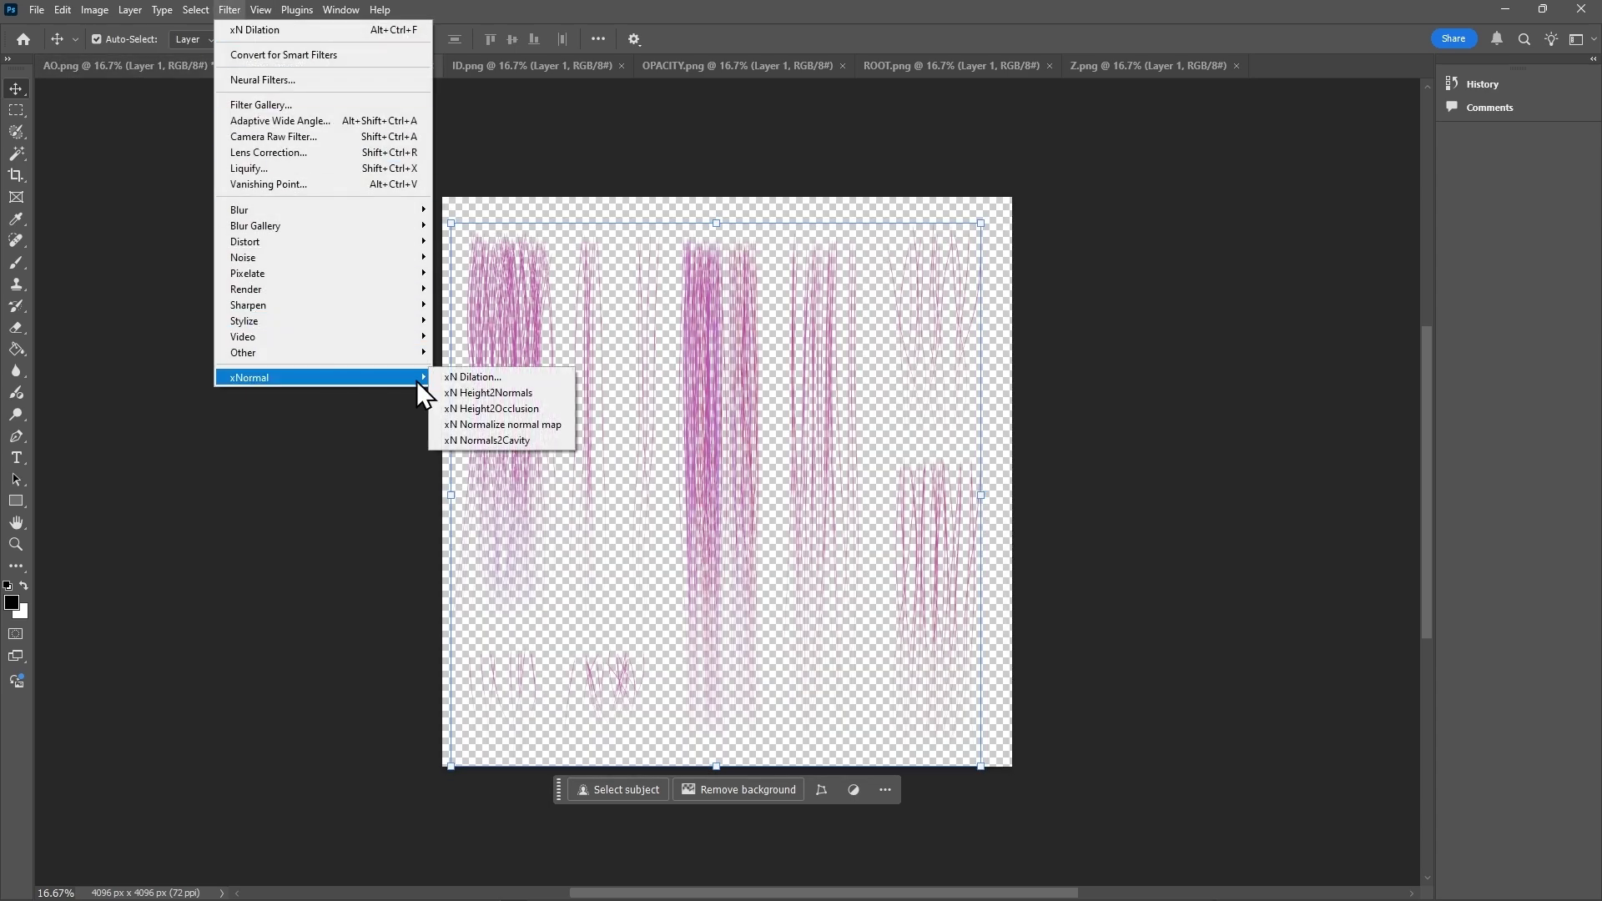
left_click(478, 378)
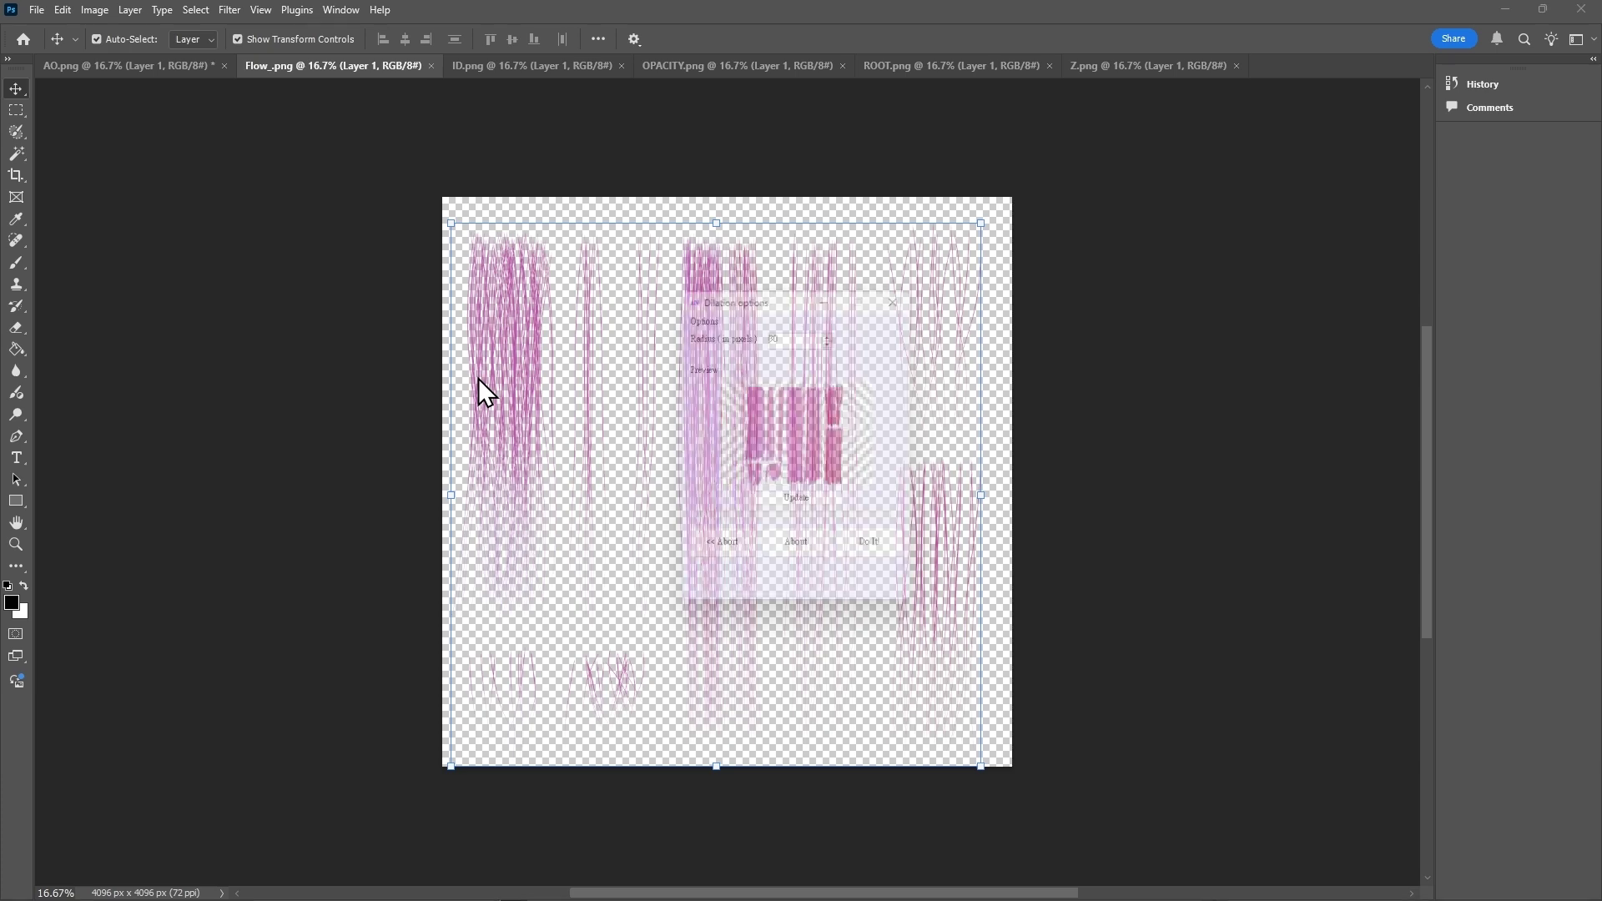
left_click(883, 554)
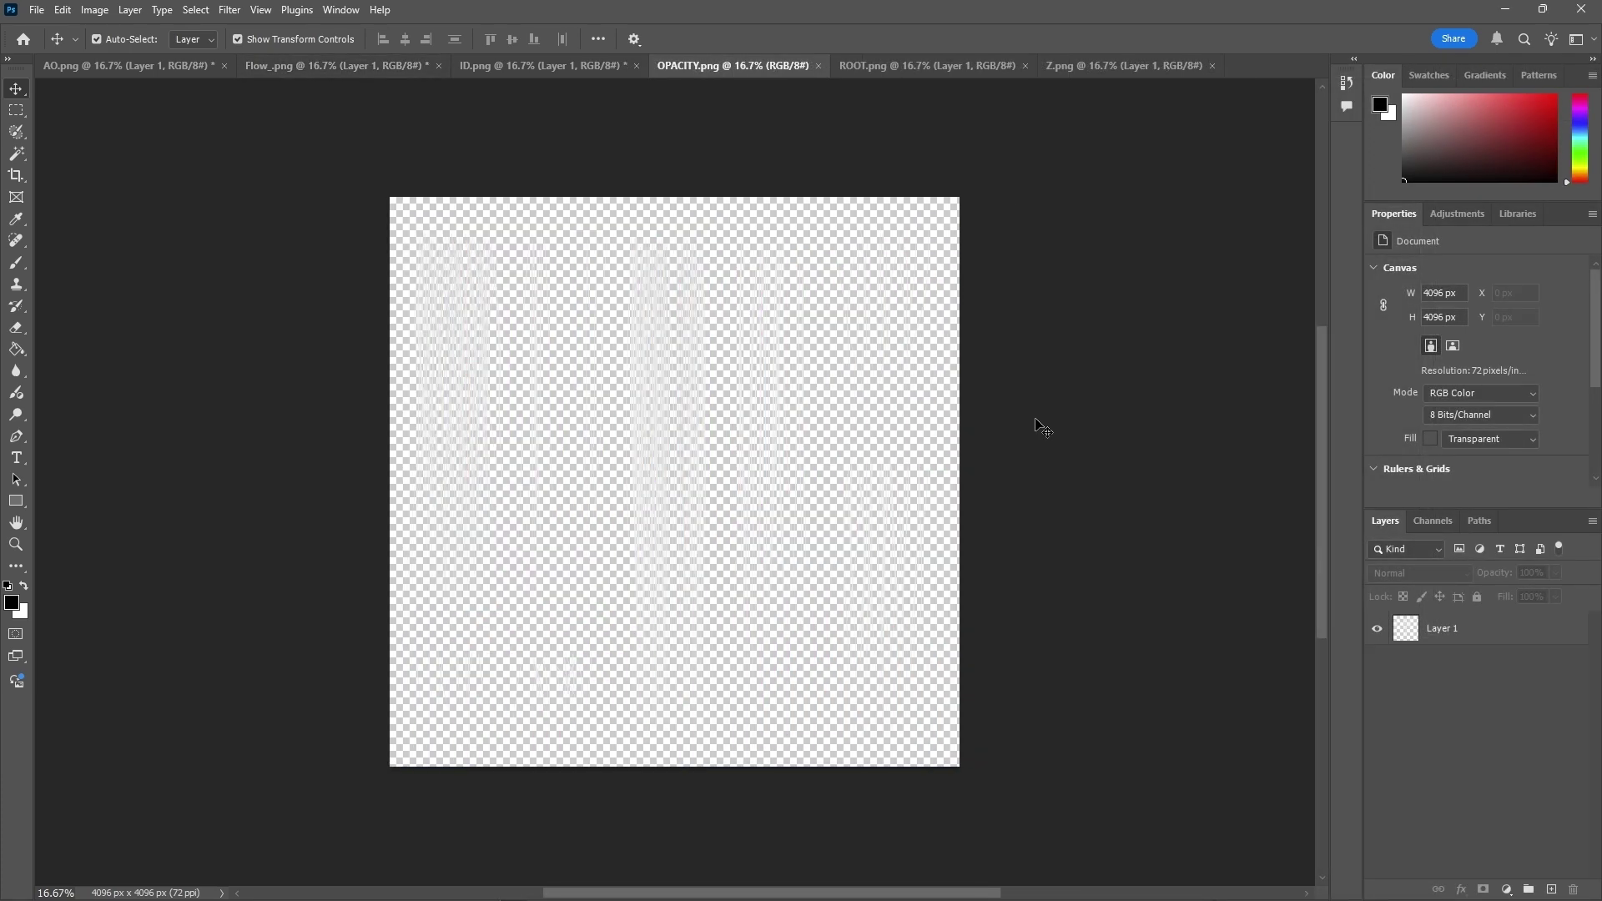
Step: Add a new layer beneath the hair strands in OPACITY.png and fill it with black
left_click(1552, 889)
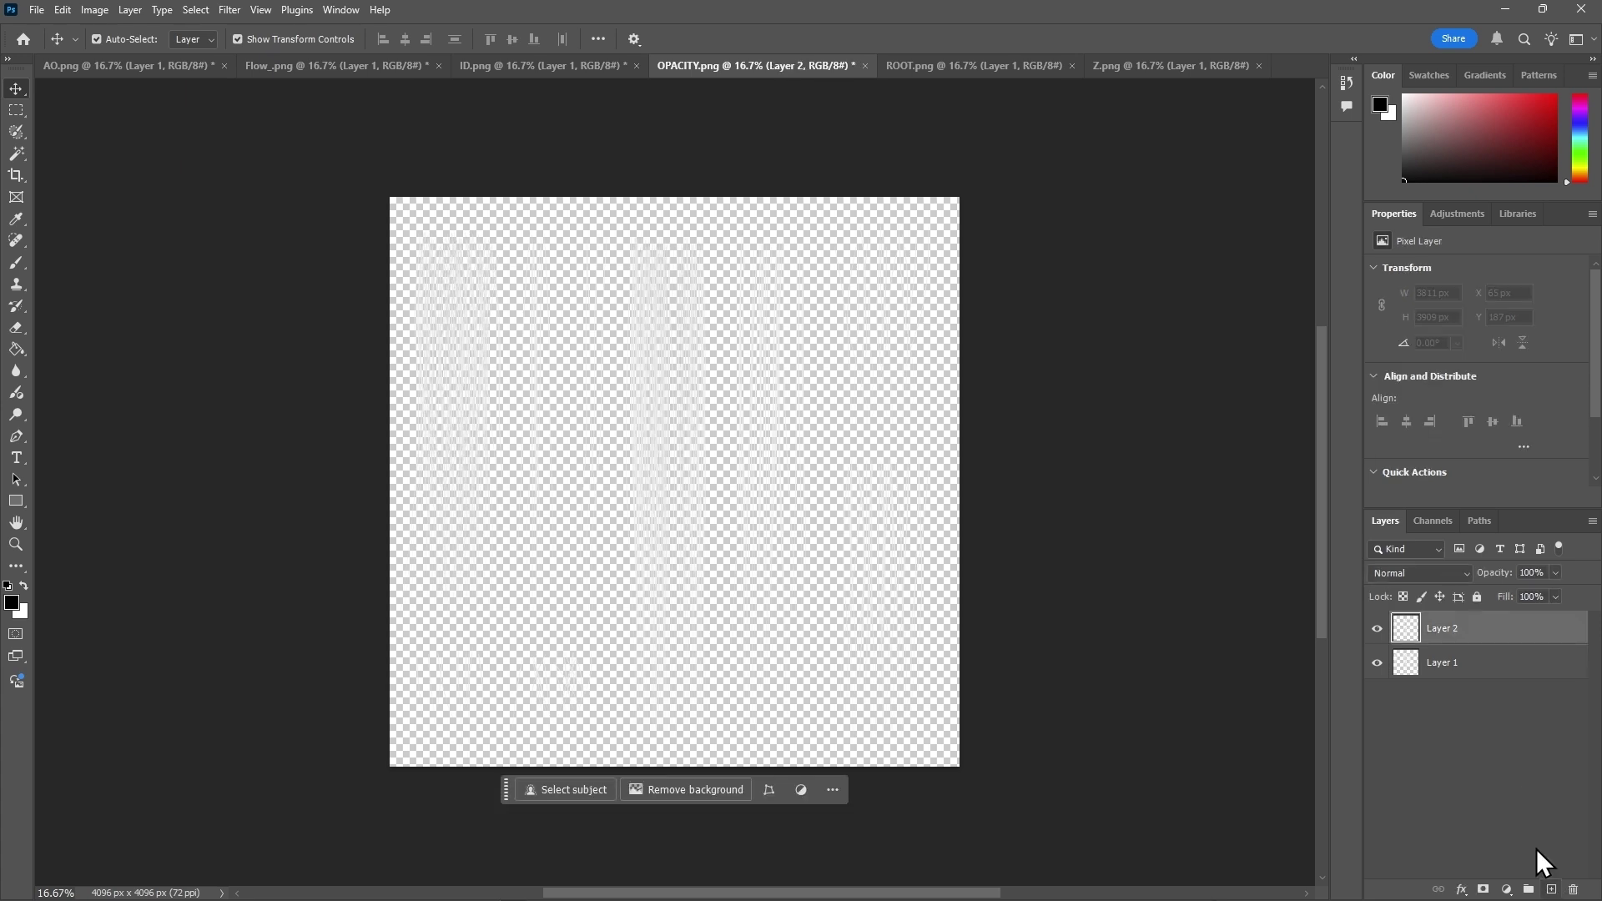
left_click_drag(1467, 621, 1472, 677)
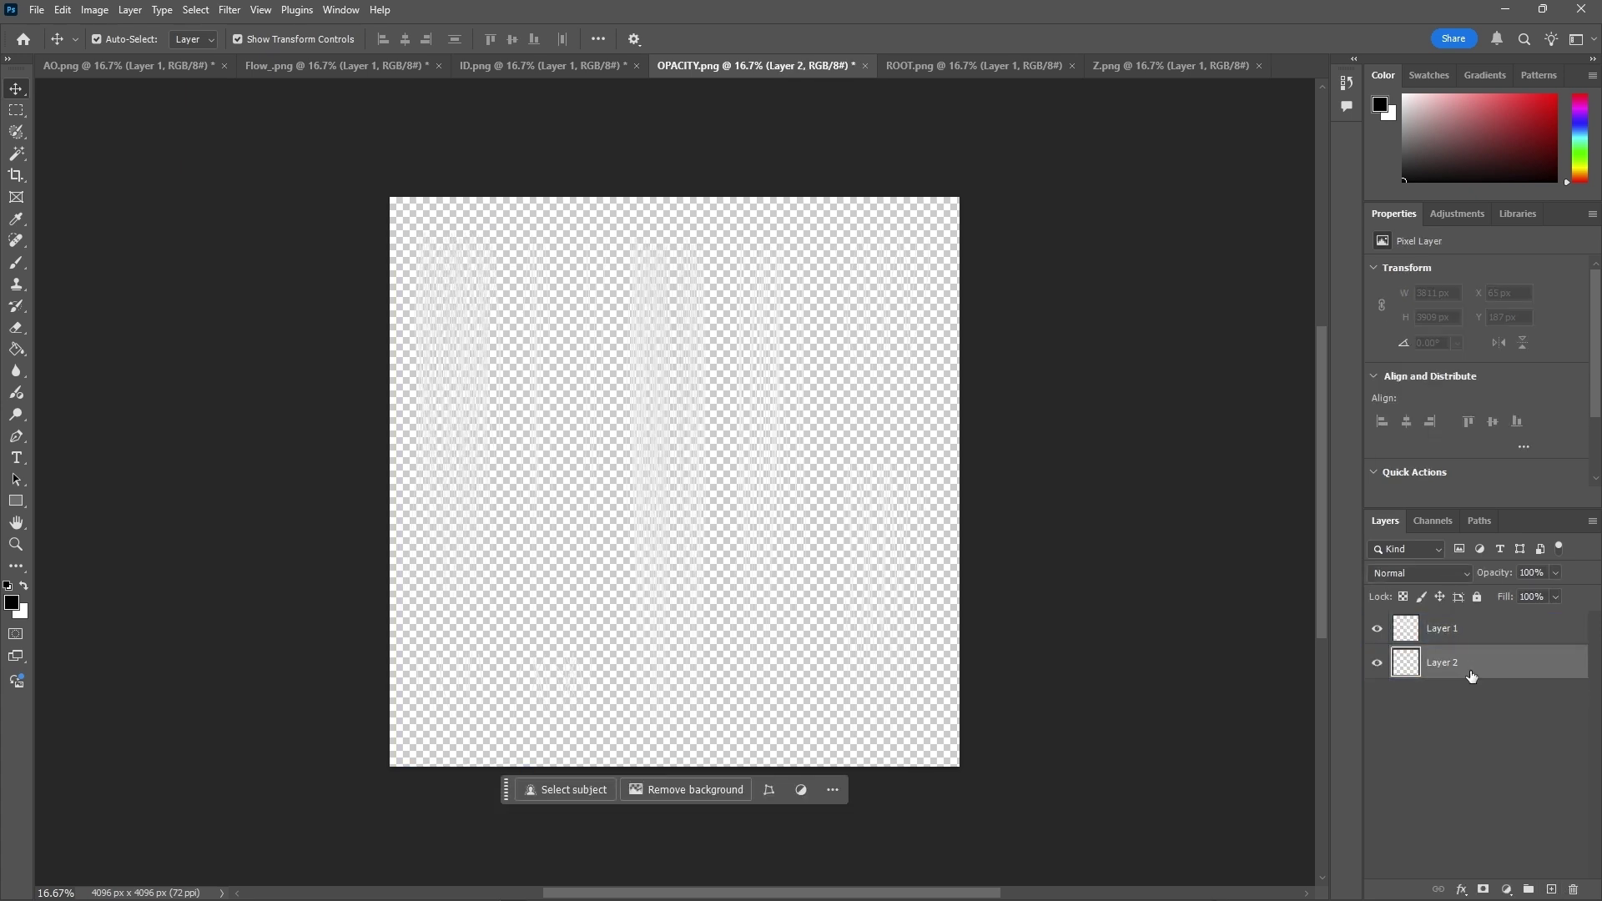
left_click(19, 350)
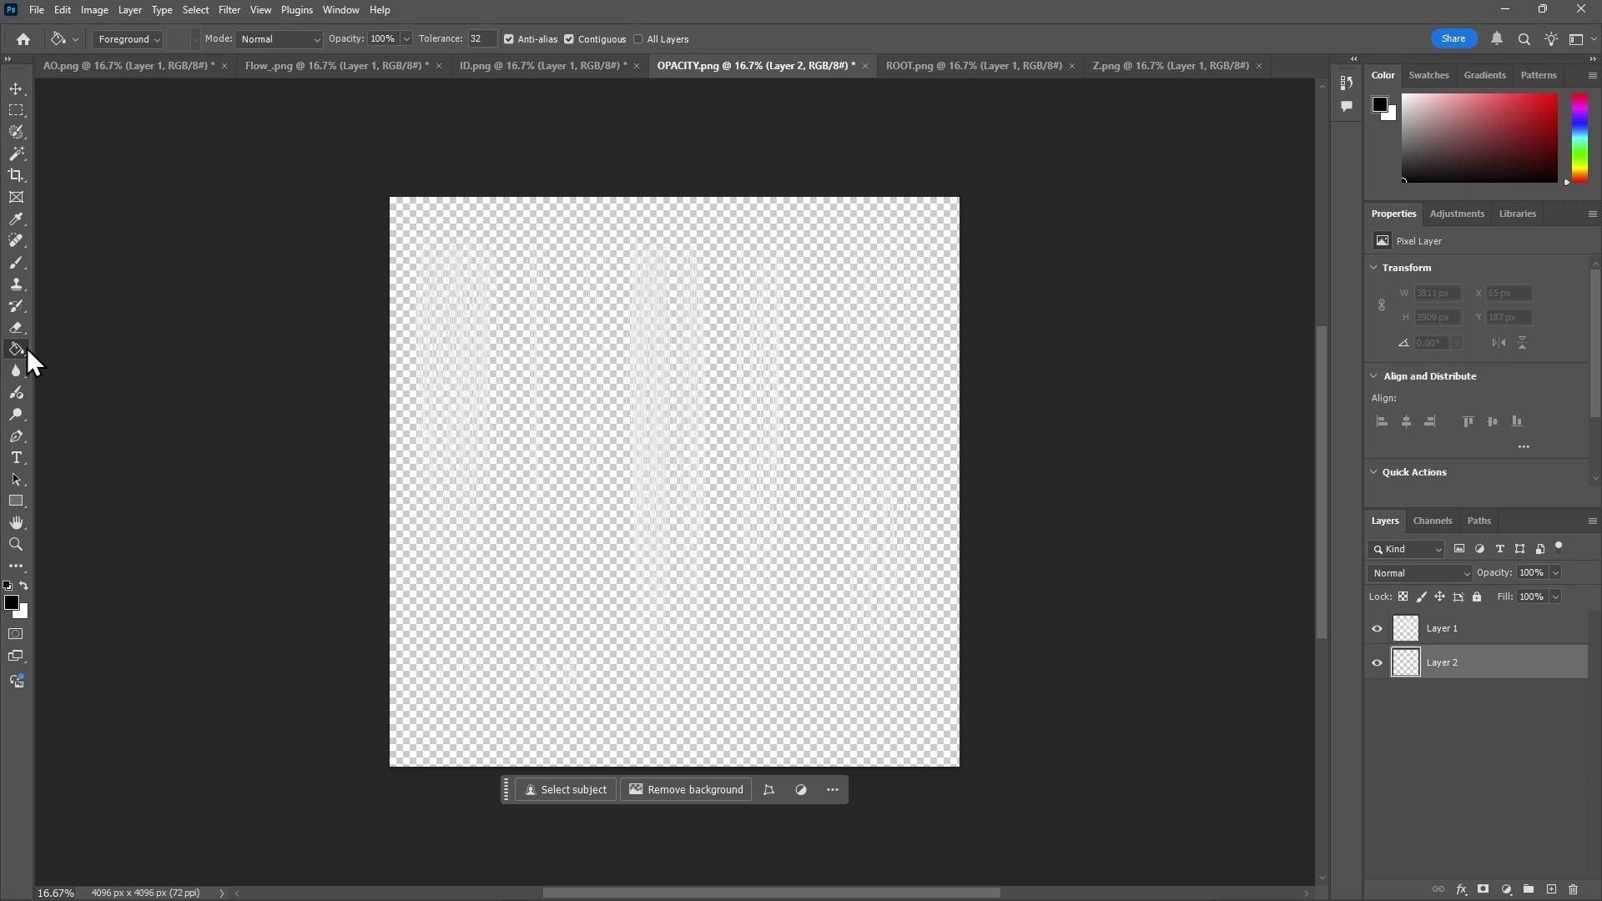
left_click(427, 350)
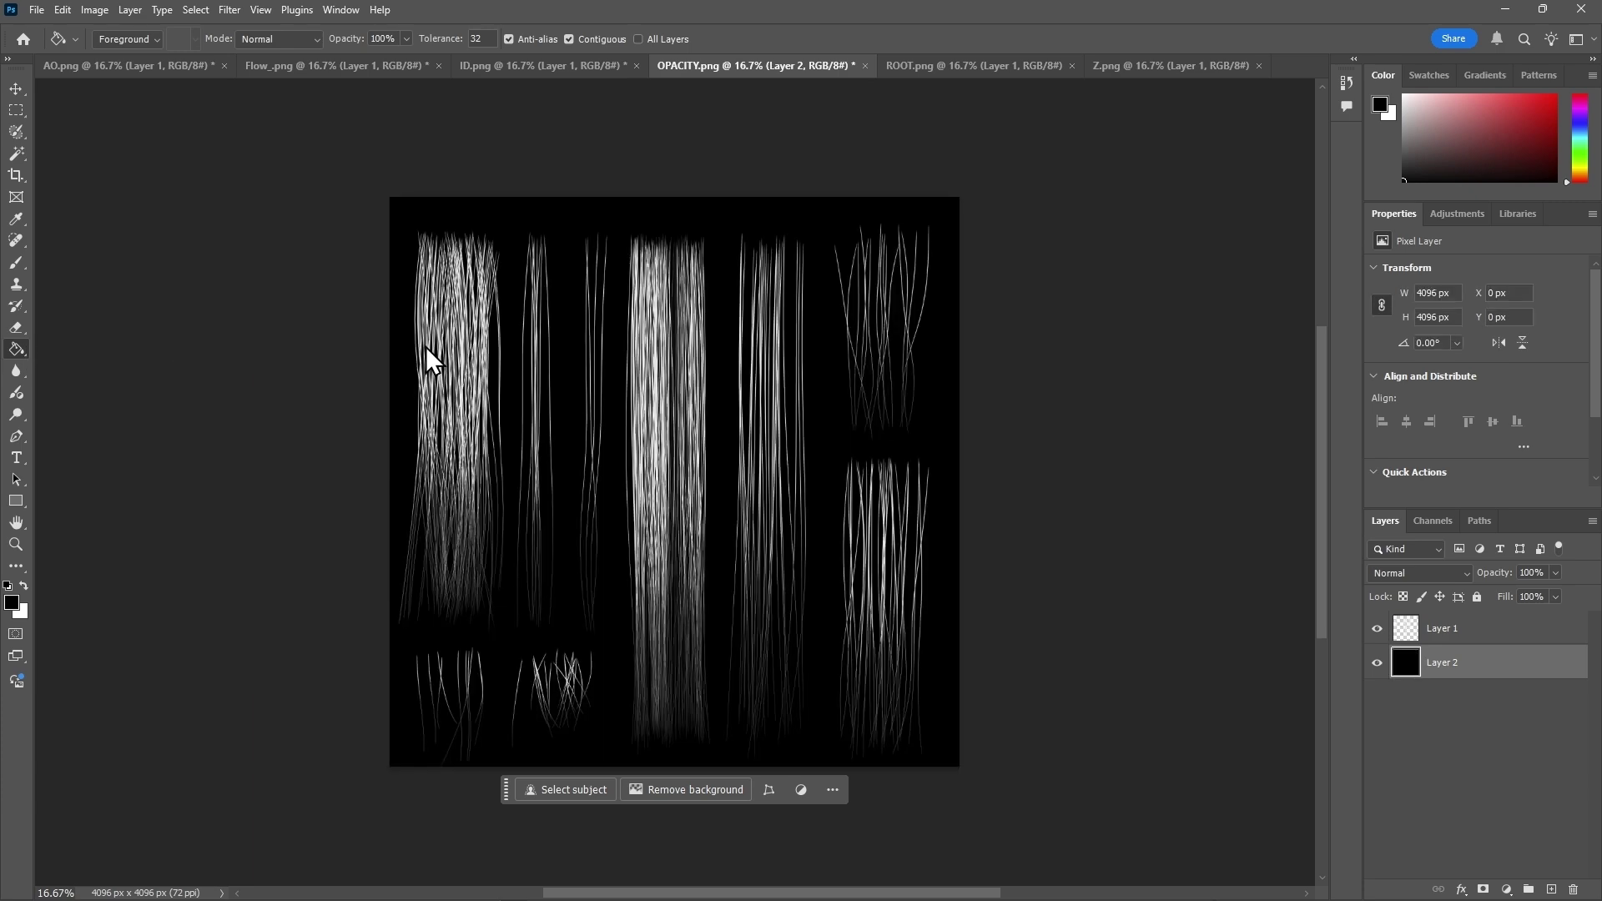
Step: Export the OPACITY.png image with its black background
left_click(37, 10)
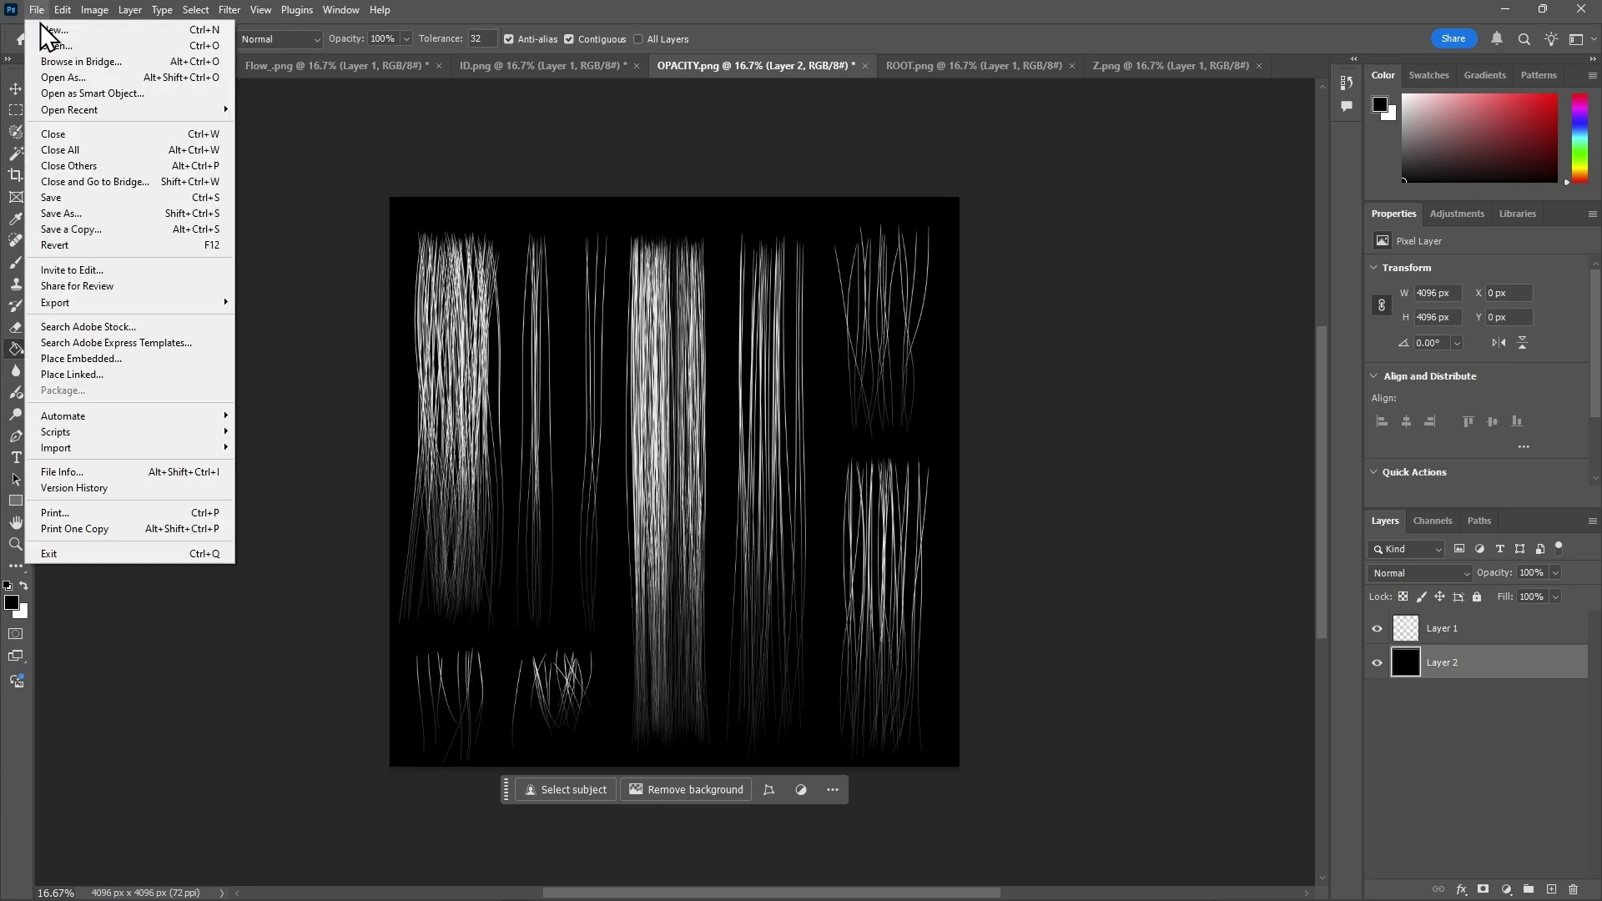
mouse_move(160, 300)
left_click(271, 318)
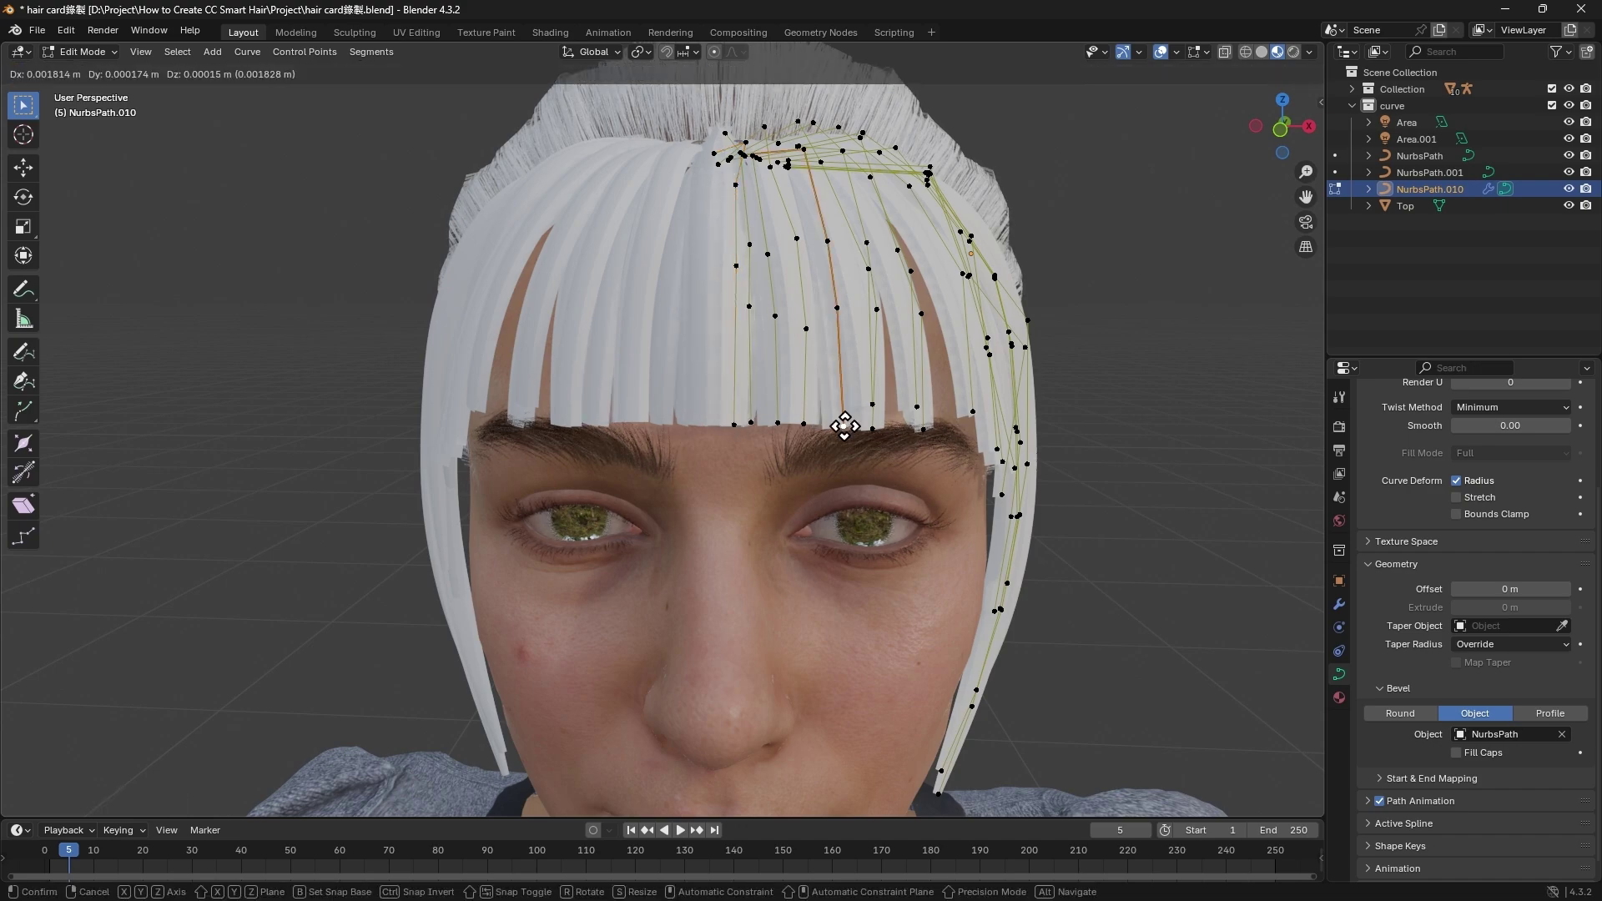
Step: Switch to Blender and reposition a control point at the lower end of a bangs hair card curve
left_click(730, 424)
middle_click_drag(730, 424, 715, 493)
Step: Switch to Character Creator and adjust the hair shader's ID-based Specular Direction settings
left_click_drag(1514, 688, 1436, 731)
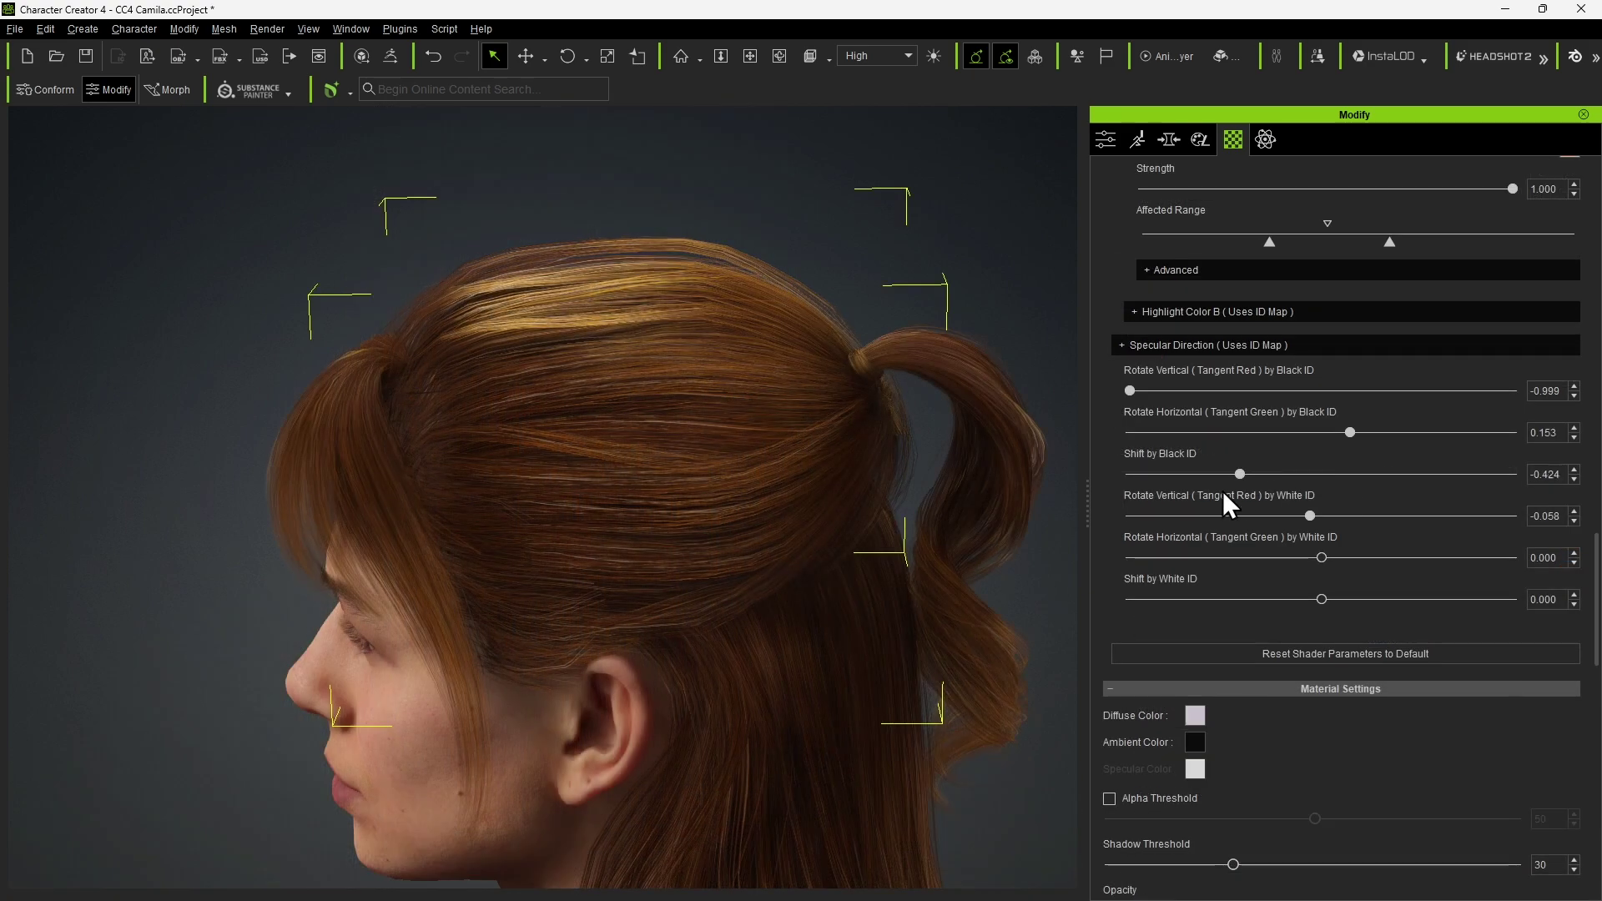
left_click_drag(1174, 493, 1444, 483)
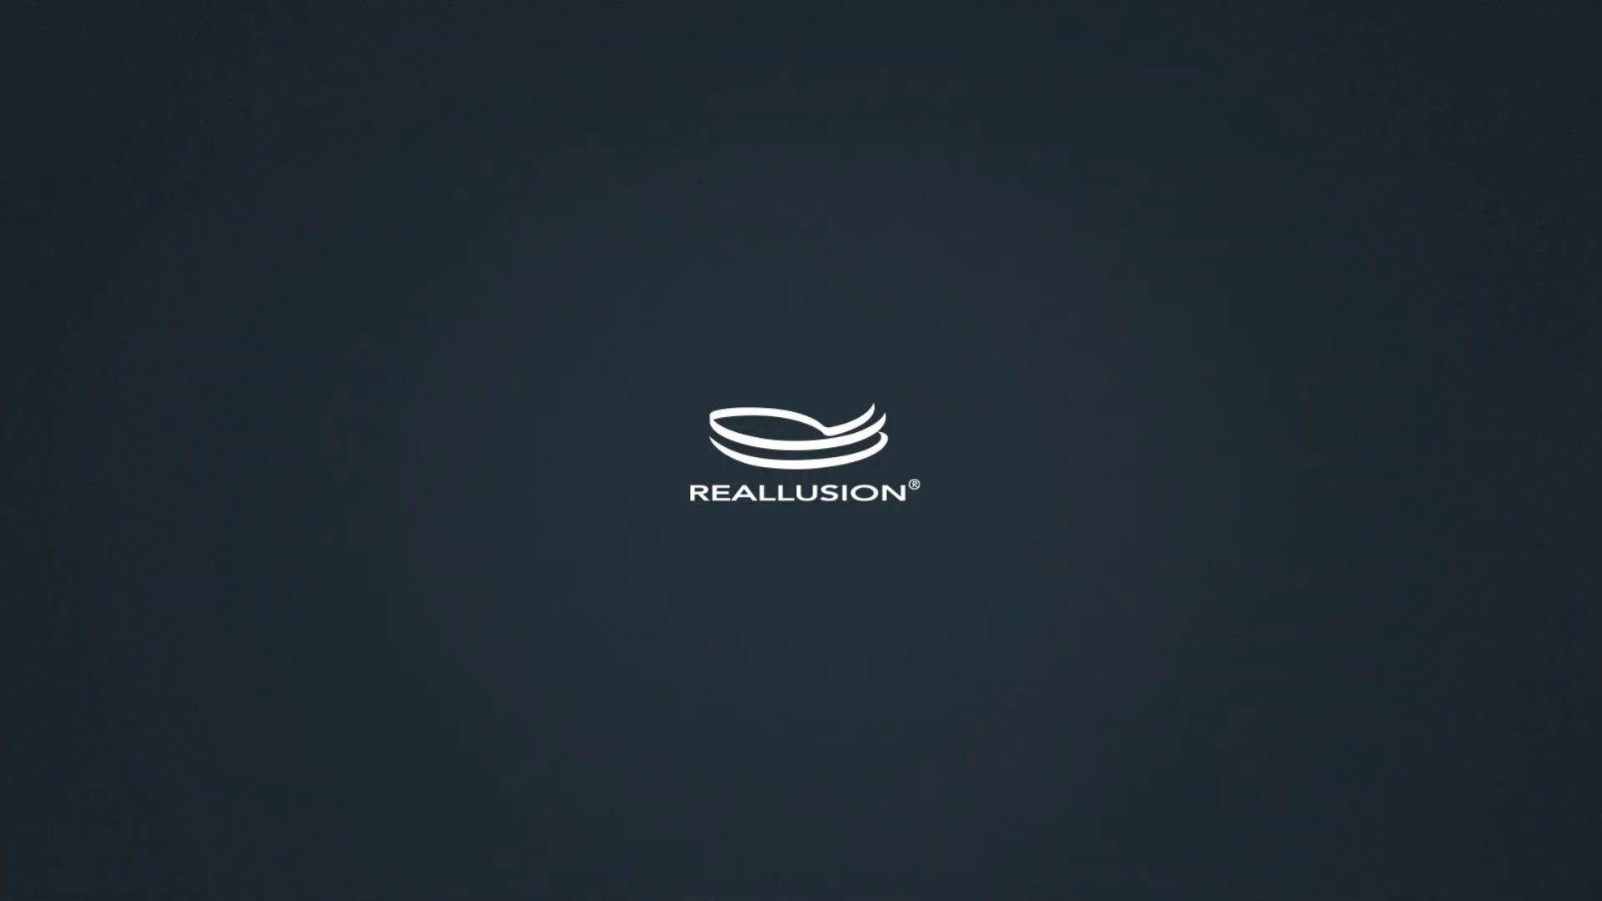